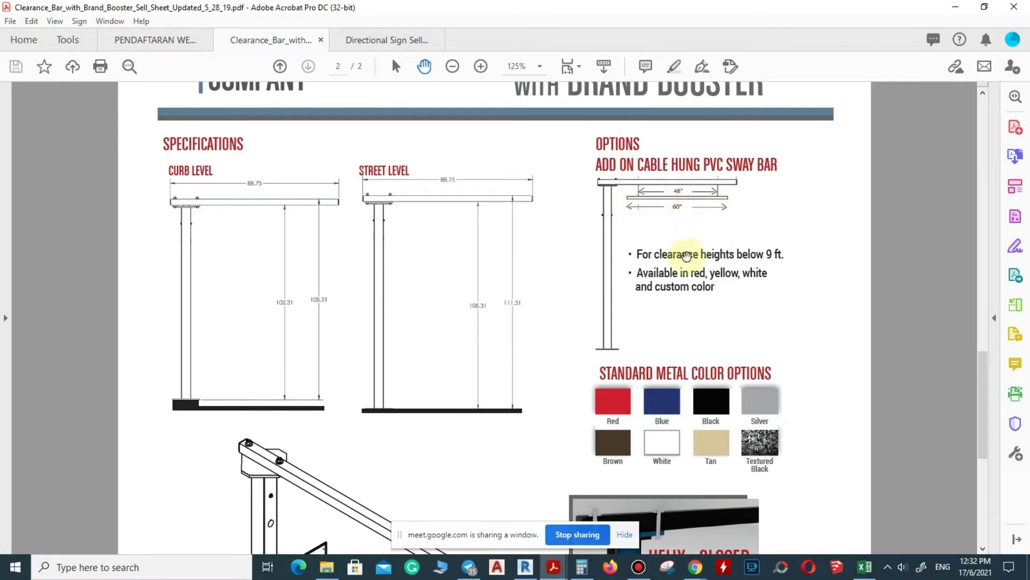
# - Examine the clearance bar's curb level and street level dimensions and its isometric assembly drawing on page 2
pyautogui.scroll(-3, 682, 269)
pyautogui.scroll(4, 683, 267)
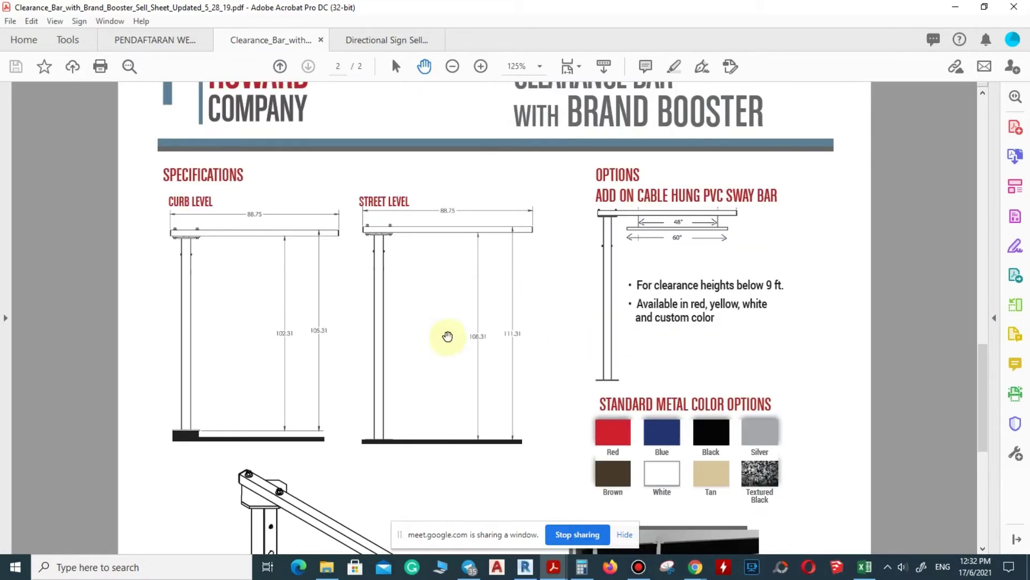
pyautogui.scroll(-10, 692, 280)
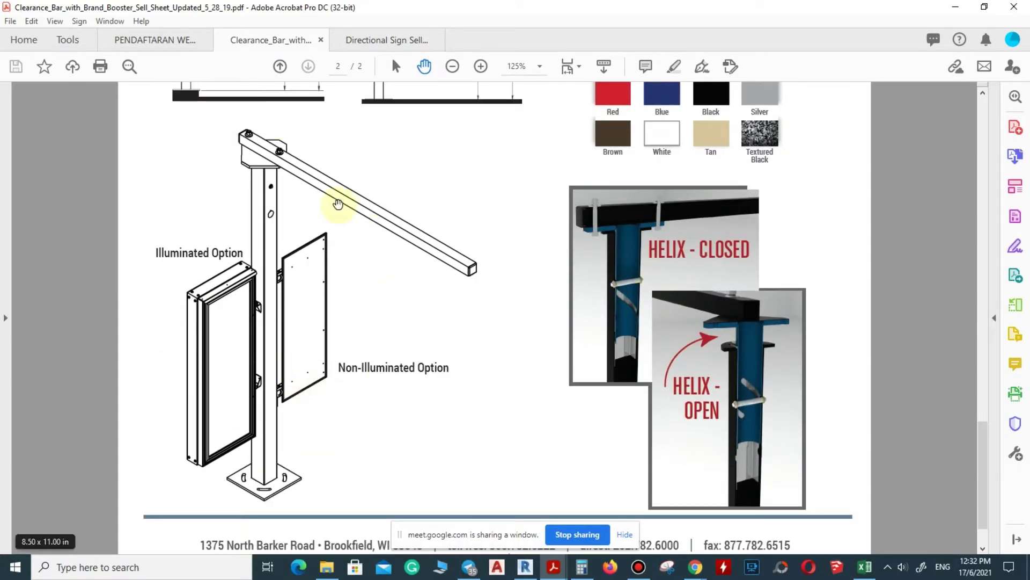
pyautogui.click(578, 535)
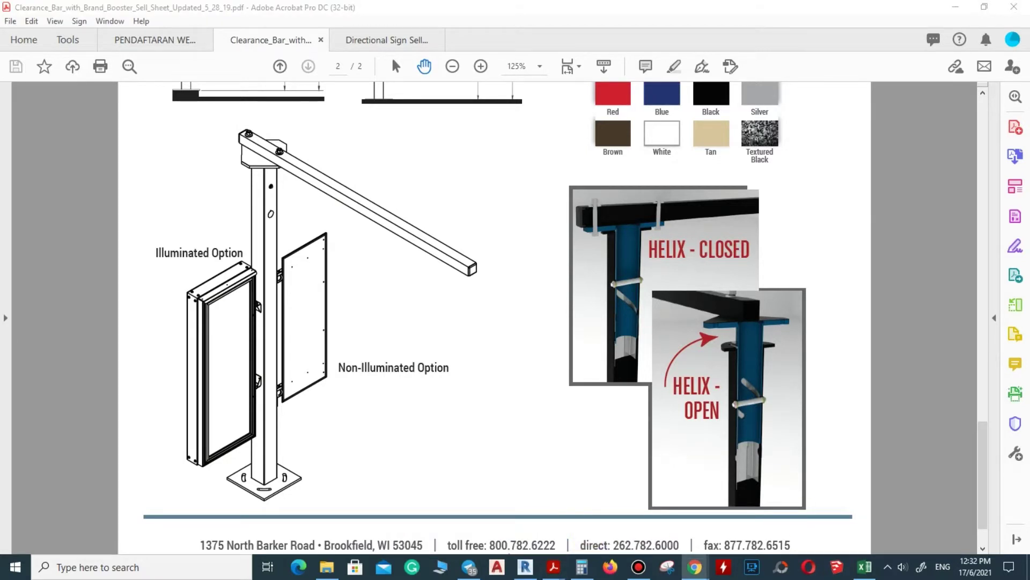
# - Switch to Revit and create a new family from the Metric Generic Model floor based template
pyautogui.click(955, 7)
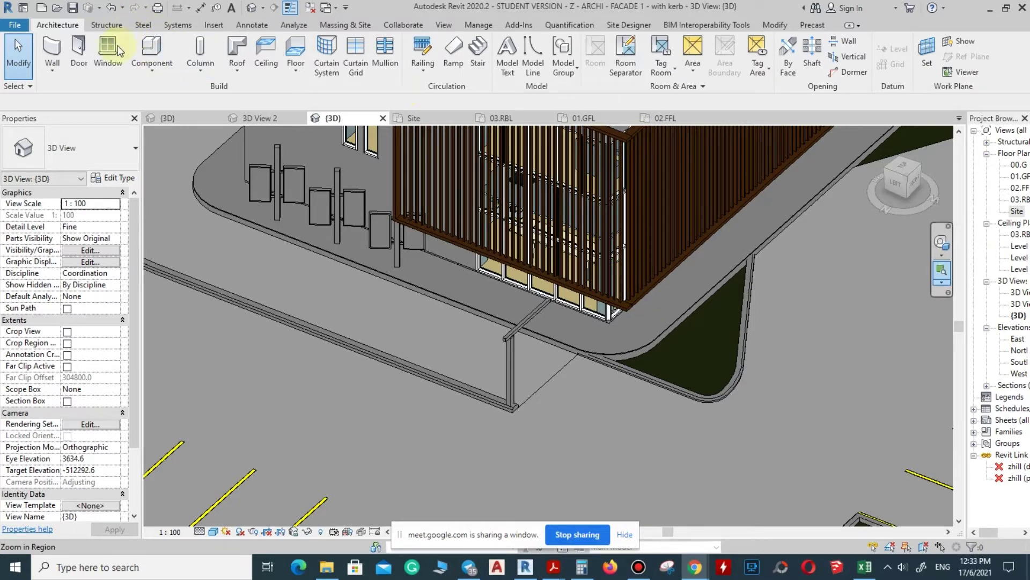
pyautogui.click(17, 26)
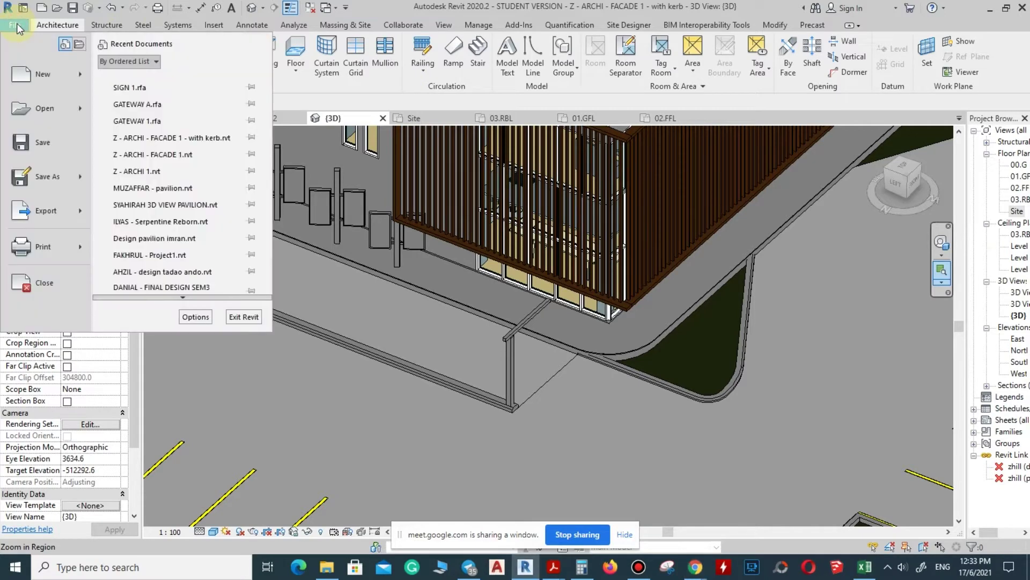
pyautogui.moveTo(79, 82)
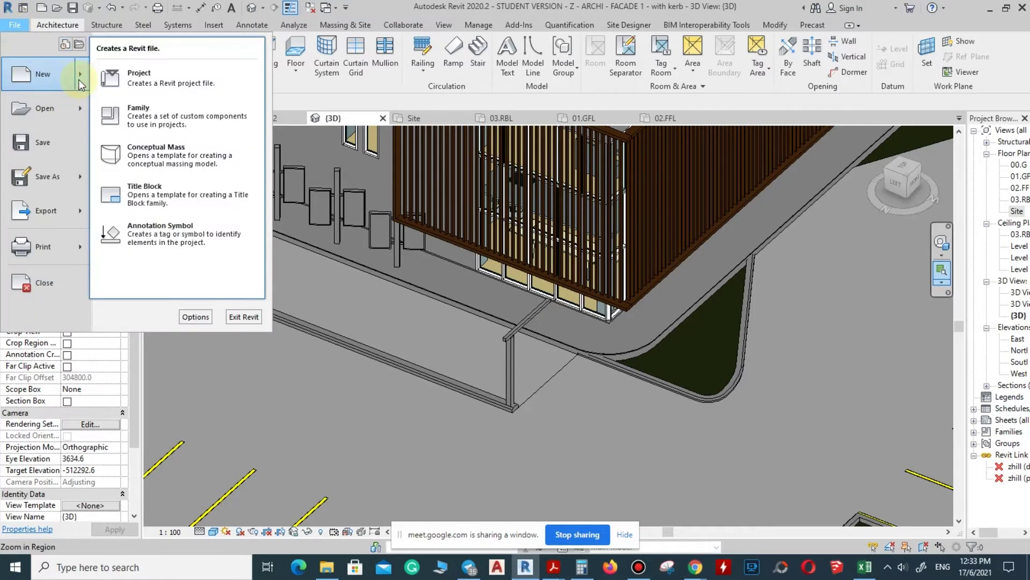
pyautogui.press('Escape')
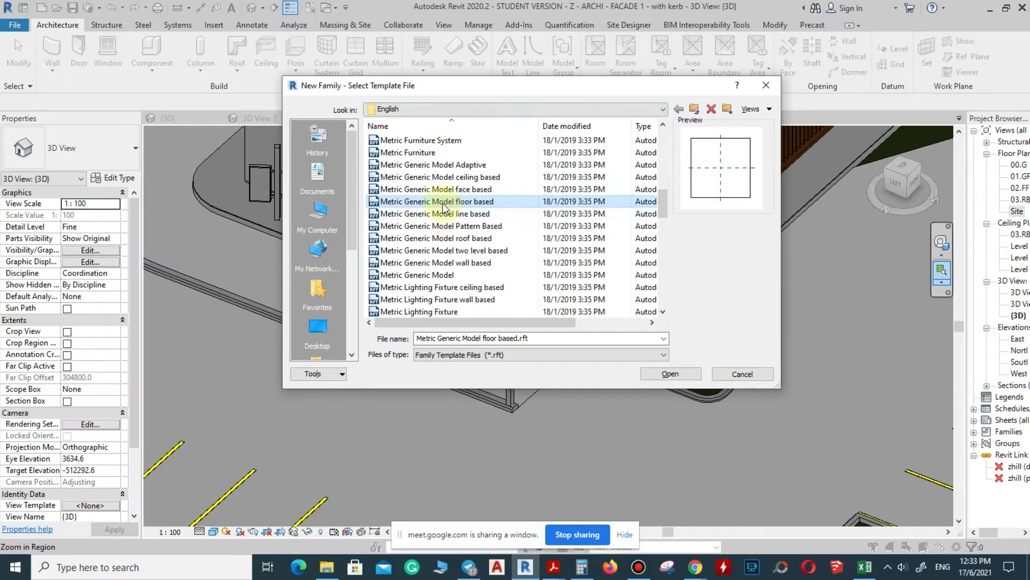
pyautogui.click(671, 372)
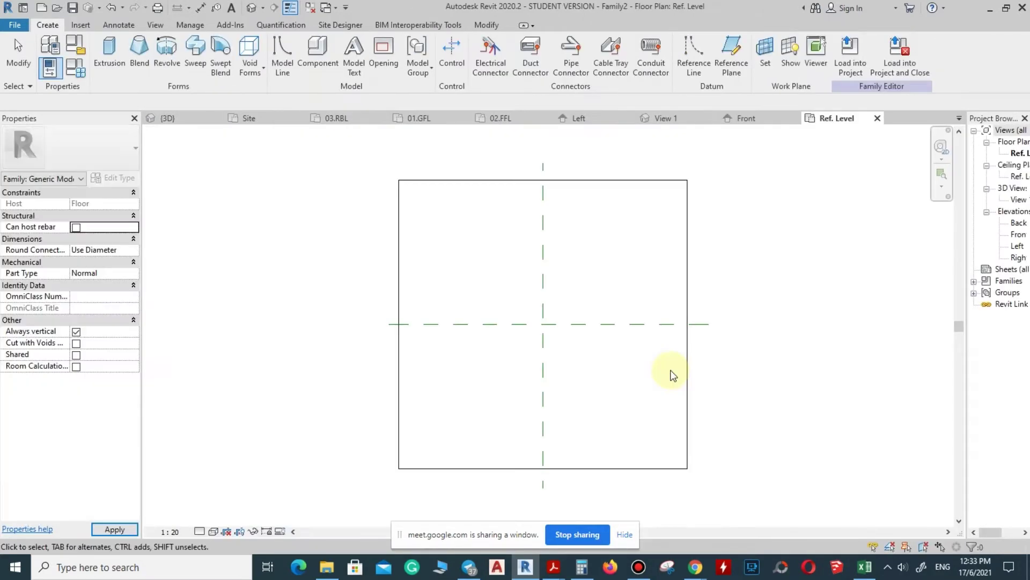
pyautogui.scroll(3, 541, 366)
pyautogui.scroll(1, 546, 284)
pyautogui.scroll(-3, 540, 373)
pyautogui.scroll(-2, 543, 427)
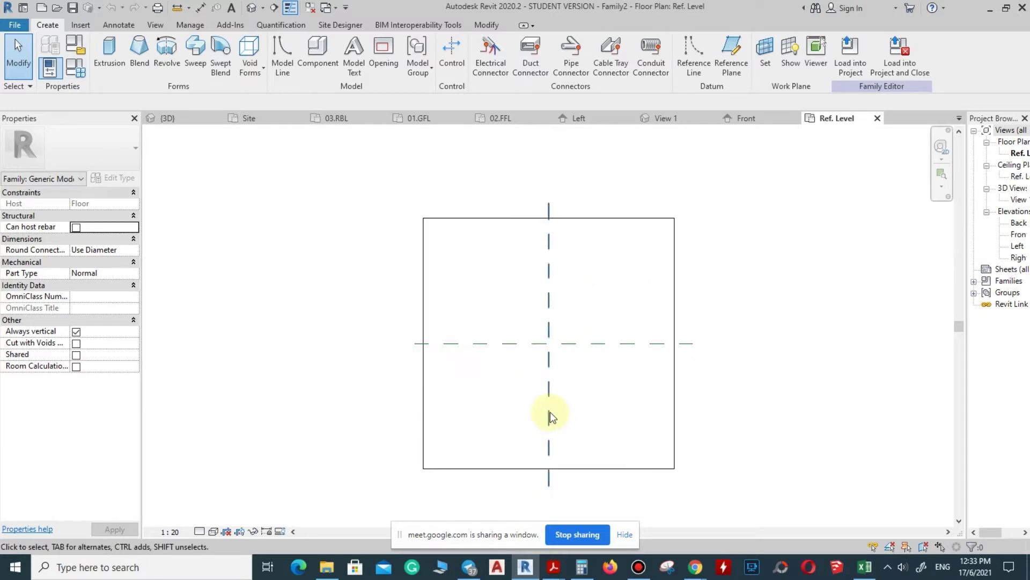
pyautogui.scroll(2, 544, 345)
pyautogui.scroll(1, 470, 391)
pyautogui.scroll(-3, 503, 368)
pyautogui.scroll(4, 504, 375)
pyautogui.scroll(-2, 489, 386)
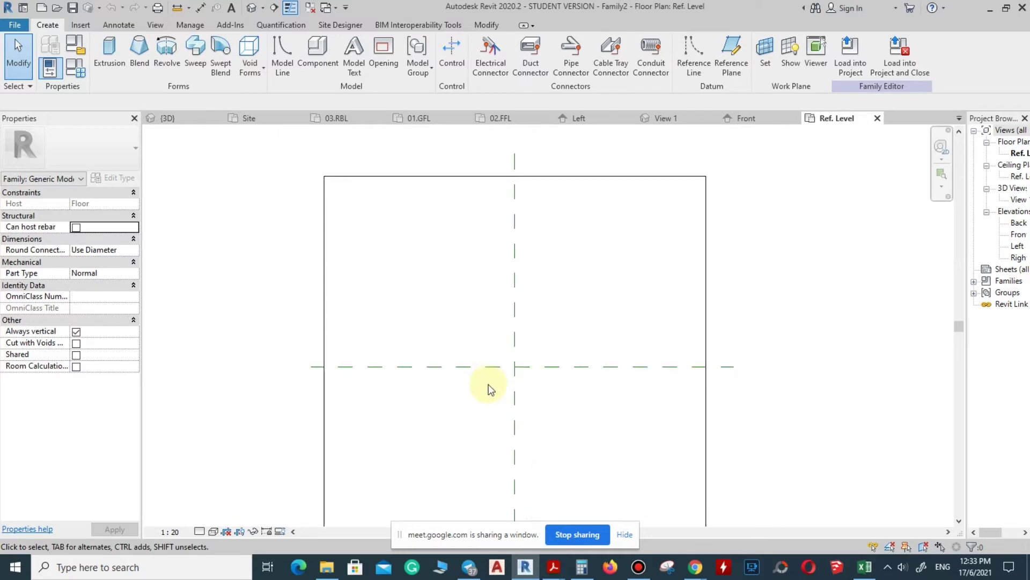
pyautogui.scroll(-1, 518, 371)
pyautogui.scroll(2, 520, 375)
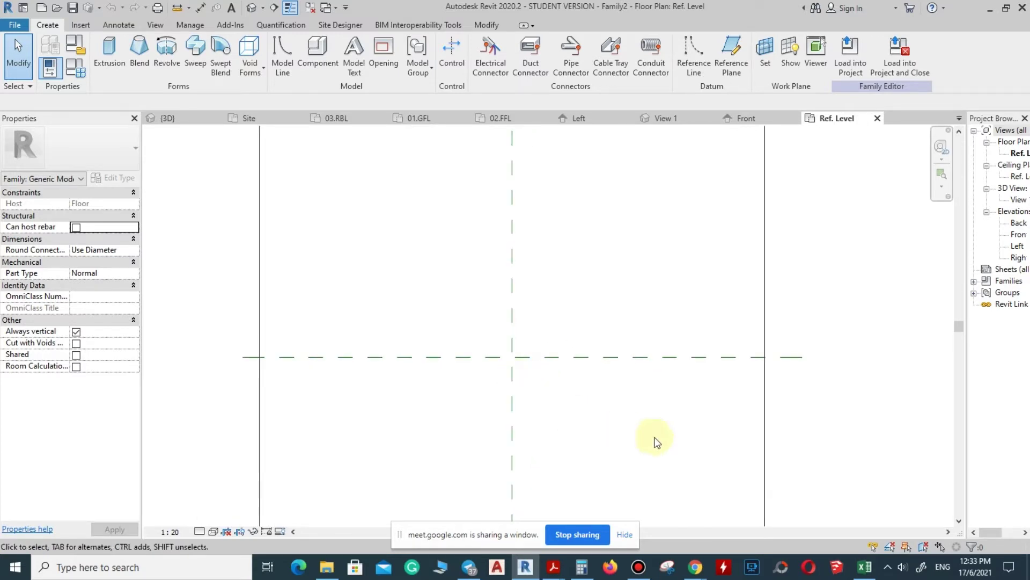
# - Switch to the Clearance_Bar_with_Brand_Booster PDF in Acrobat and examine the post, base plate and arm drawings on page 2
pyautogui.moveTo(554, 567)
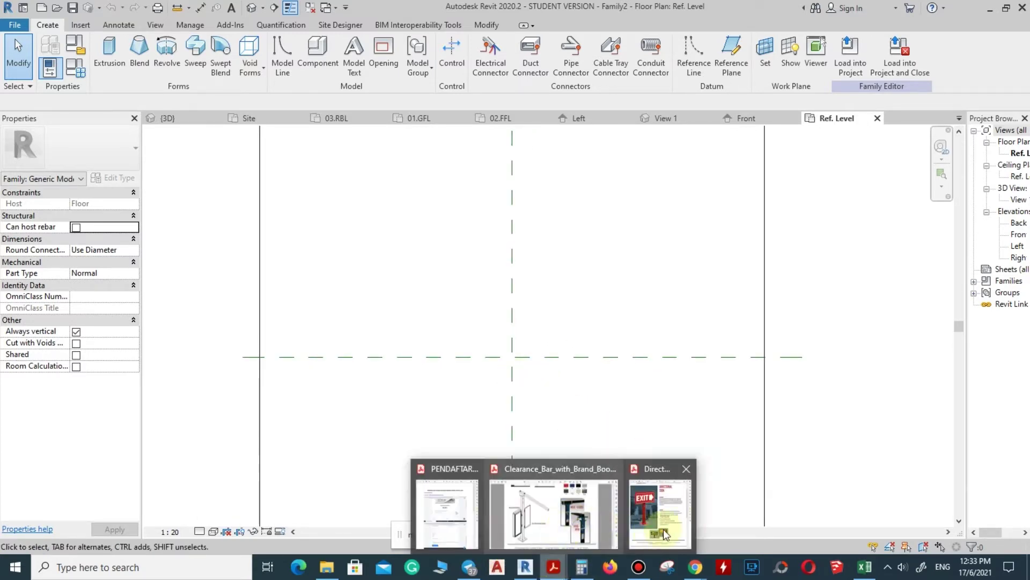
pyautogui.click(617, 520)
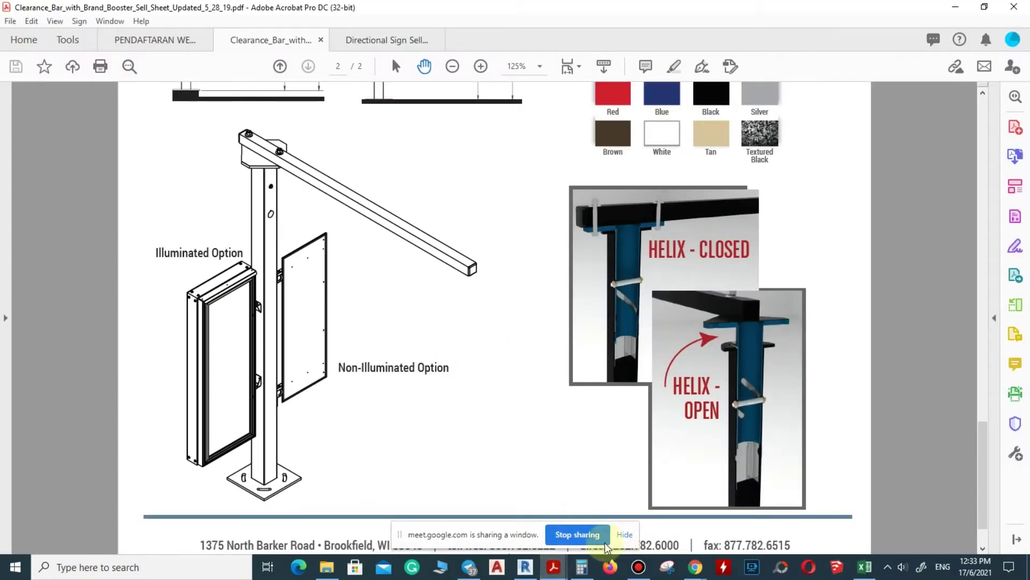
pyautogui.click(593, 535)
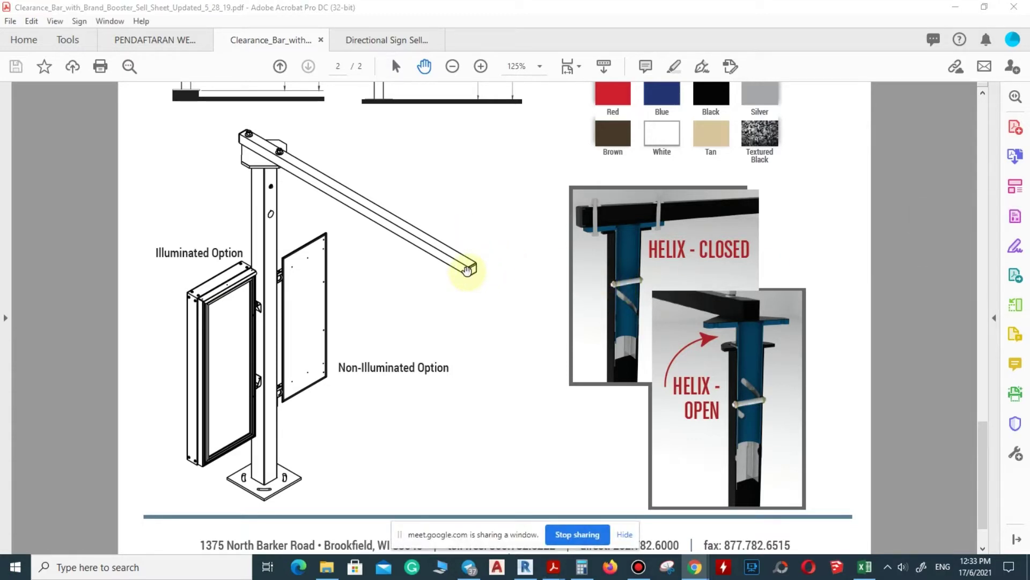
pyautogui.scroll(-2, 437, 336)
pyautogui.scroll(3, 403, 343)
pyautogui.scroll(-2, 371, 349)
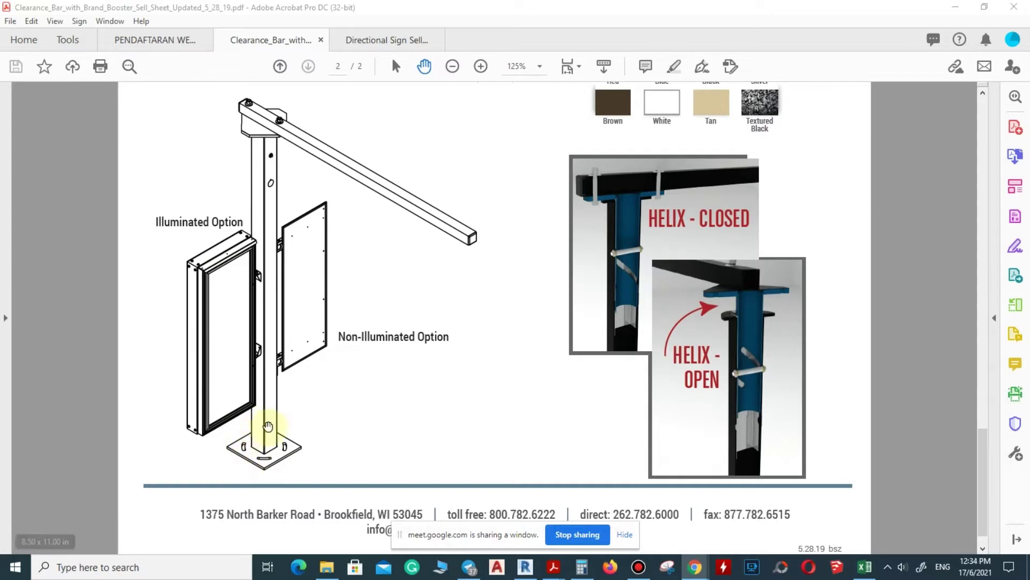
pyautogui.scroll(10, 272, 451)
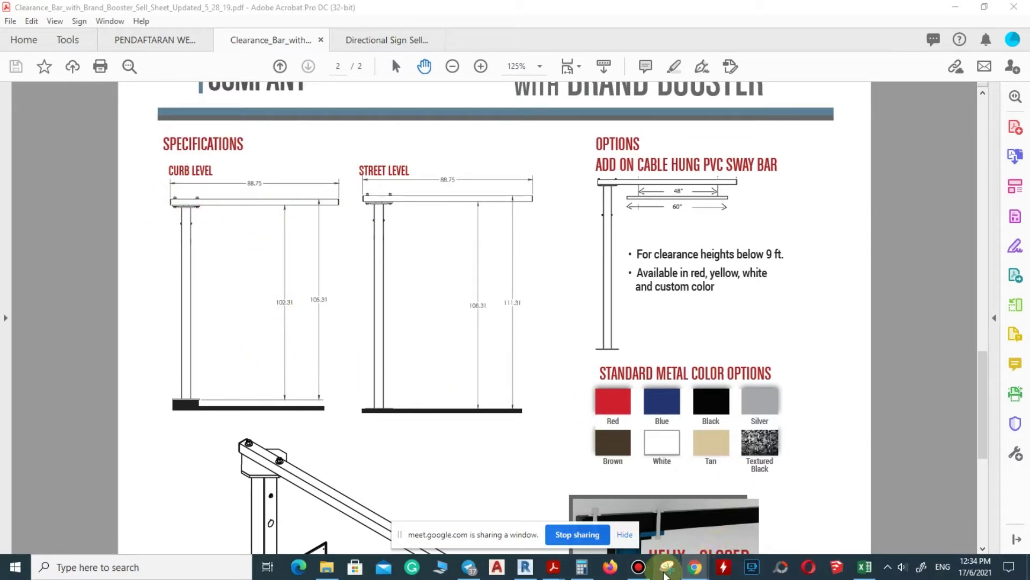
# - Capture a screen snip of the curb level and street level specification drawings
pyautogui.click(498, 201)
pyautogui.press('super+shift+s')
pyautogui.moveTo(150, 124)
pyautogui.mouseDown()
pyautogui.moveTo(487, 349)
pyautogui.moveTo(594, 437)
pyautogui.moveTo(564, 445)
pyautogui.mouseUp()
pyautogui.click(284, 52)
pyautogui.moveTo(287, 17); pyautogui.dragTo(1029, 27)
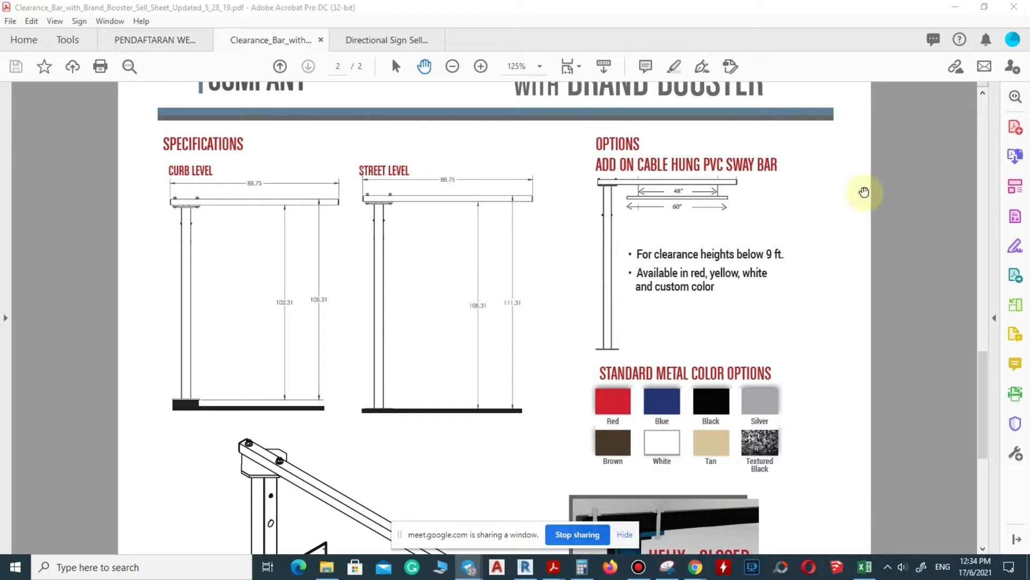
pyautogui.click(714, 155)
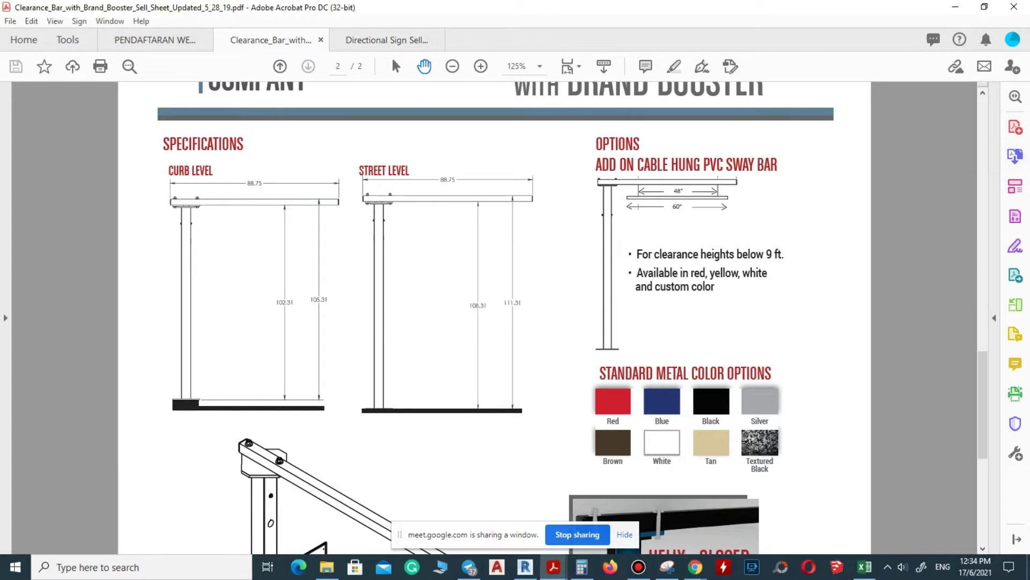
pyautogui.hotkey('alt', 'Tab')
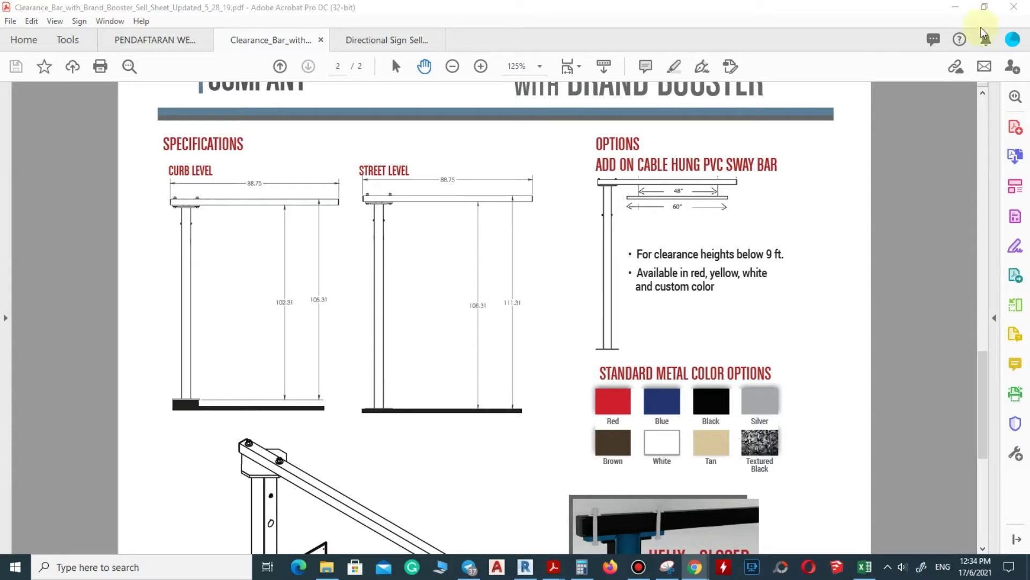
# - Switch back to Revit and add reference planes at a 150 offset on both sides of each center reference plane
pyautogui.click(956, 7)
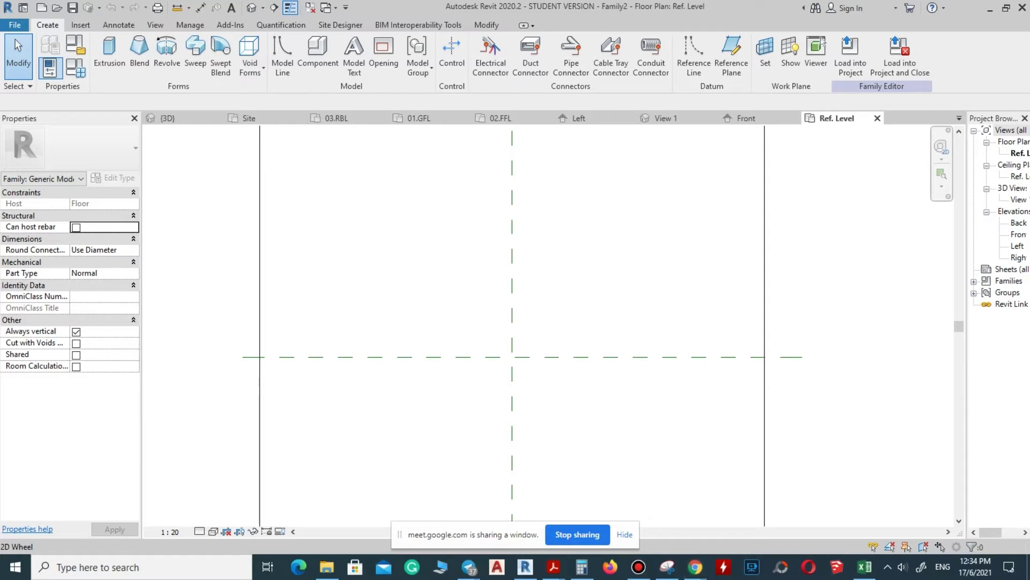
pyautogui.scroll(-3, 437, 322)
pyautogui.scroll(5, 467, 343)
pyautogui.scroll(2, 536, 344)
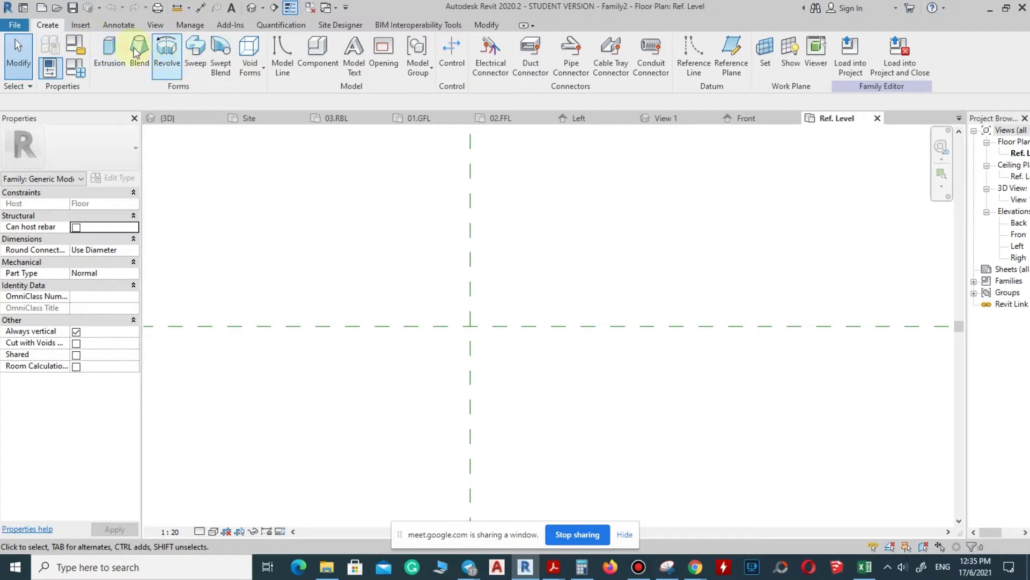
pyautogui.click(81, 25)
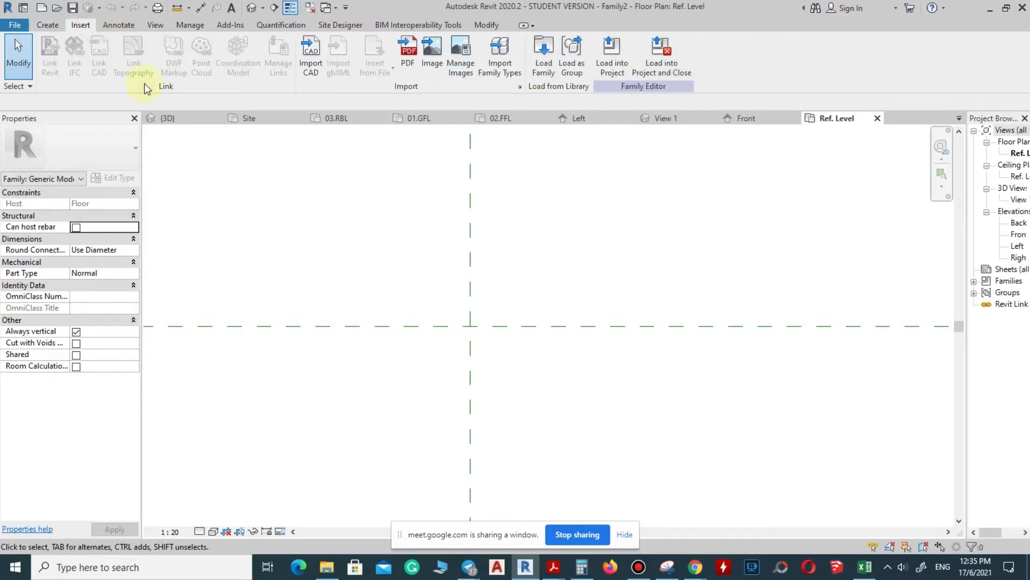
pyautogui.click(47, 26)
pyautogui.click(731, 54)
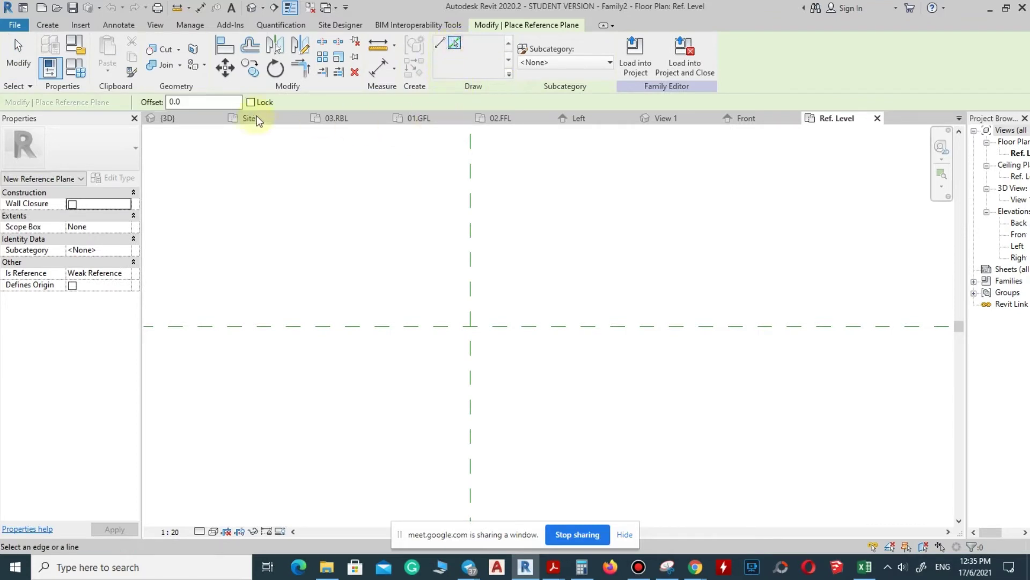
pyautogui.click(192, 104)
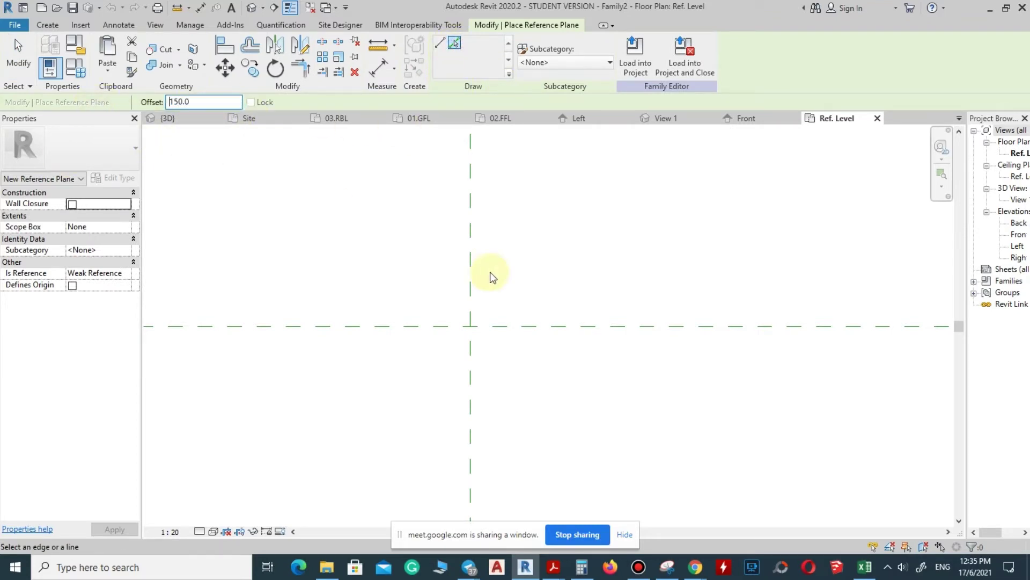
pyautogui.click(470, 294)
pyautogui.click(471, 295)
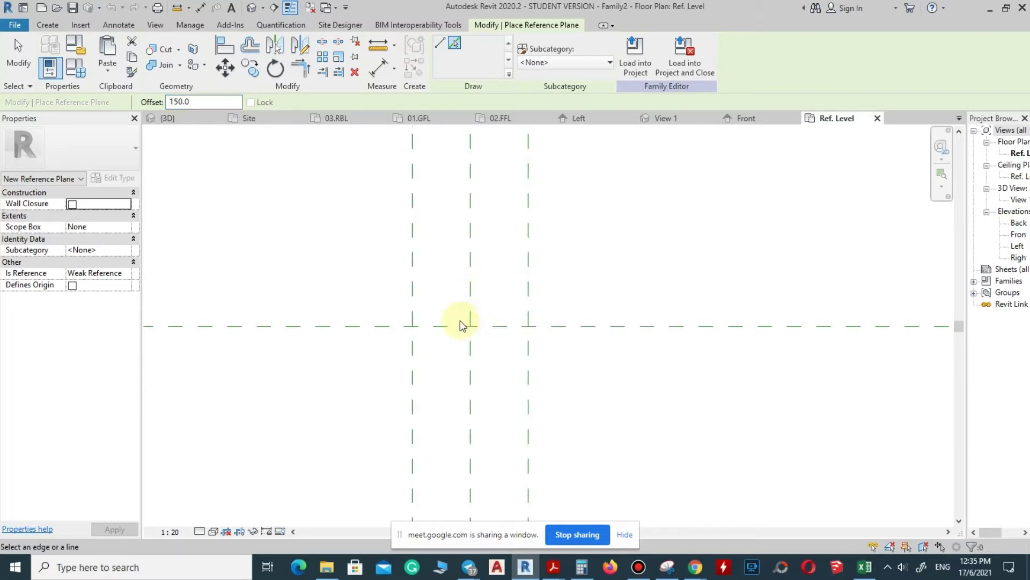
pyautogui.click(455, 325)
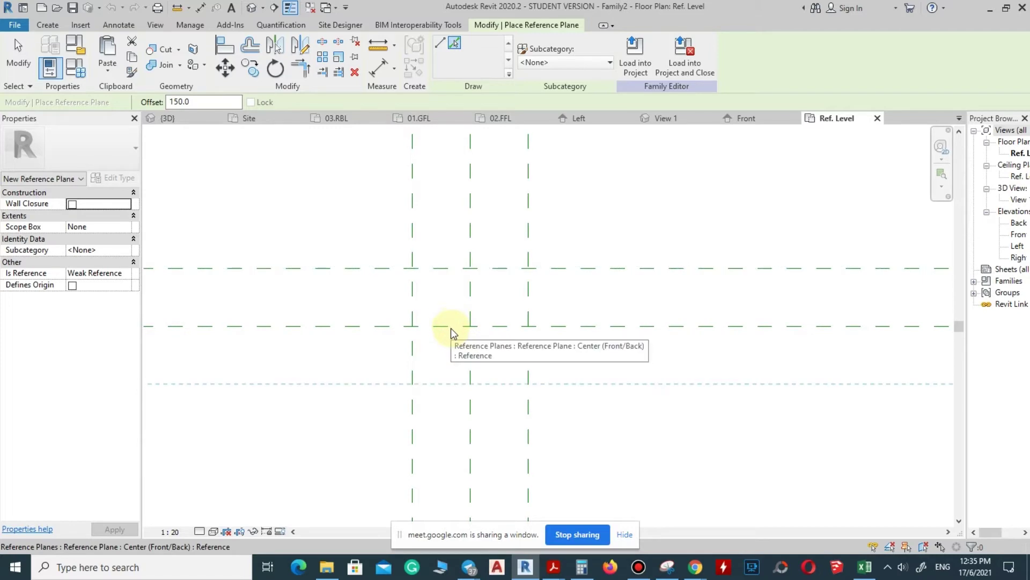
pyautogui.click(451, 328)
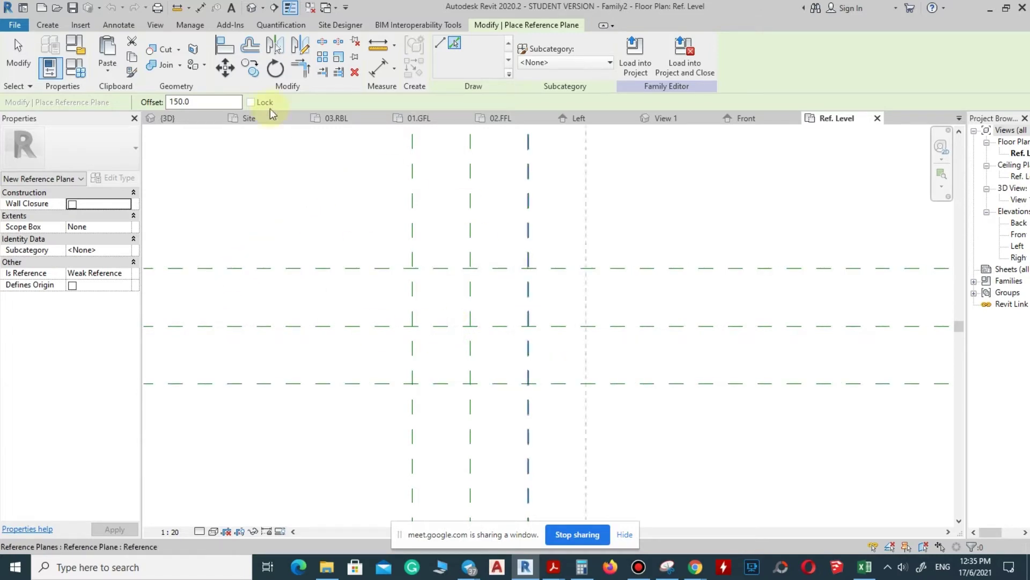
# - Start an extrusion and sketch a 300 by 300 rectangle through the intersections of the outer reference planes
pyautogui.click(48, 26)
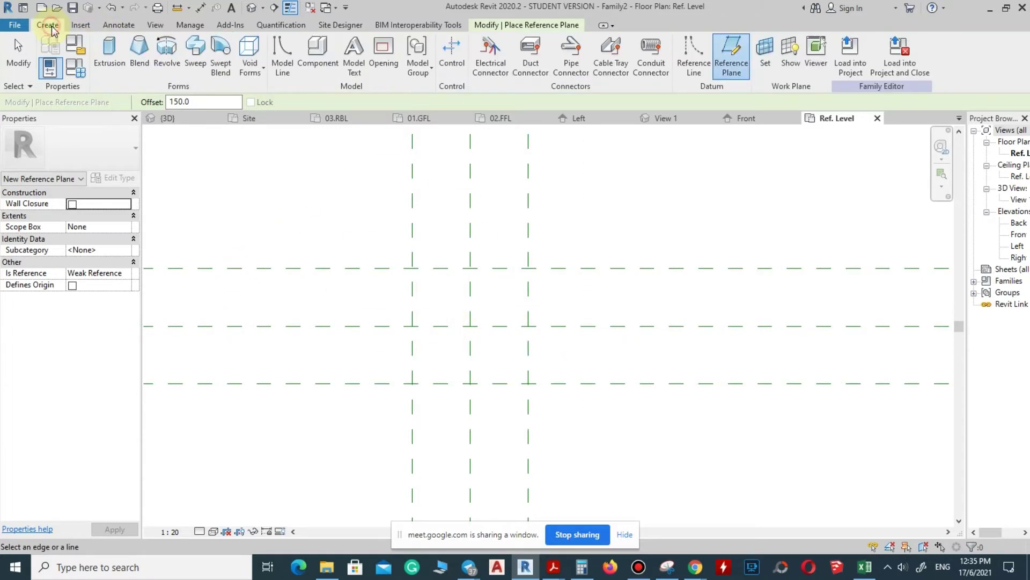
pyautogui.click(109, 49)
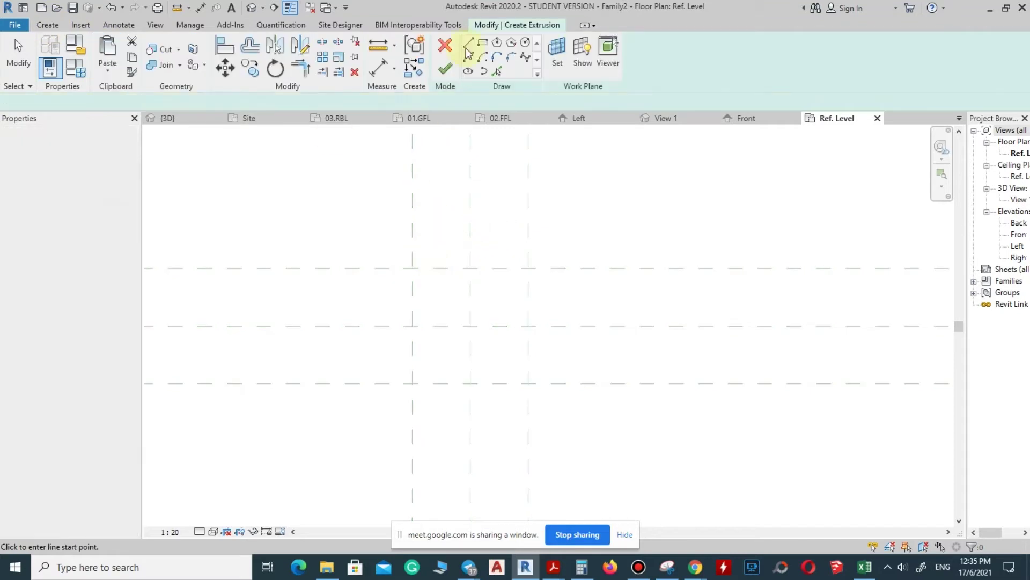
pyautogui.click(486, 46)
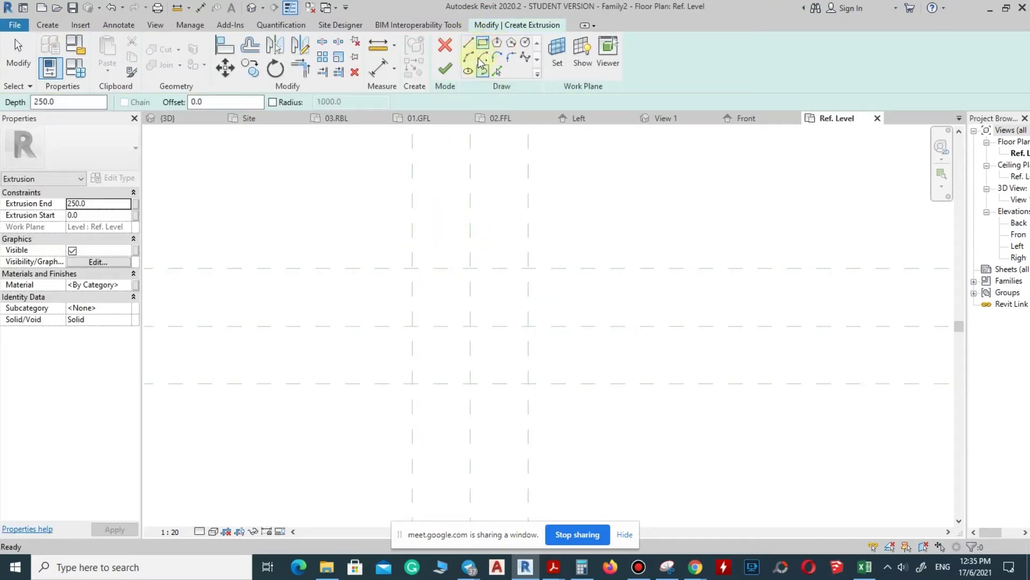
pyautogui.click(412, 268)
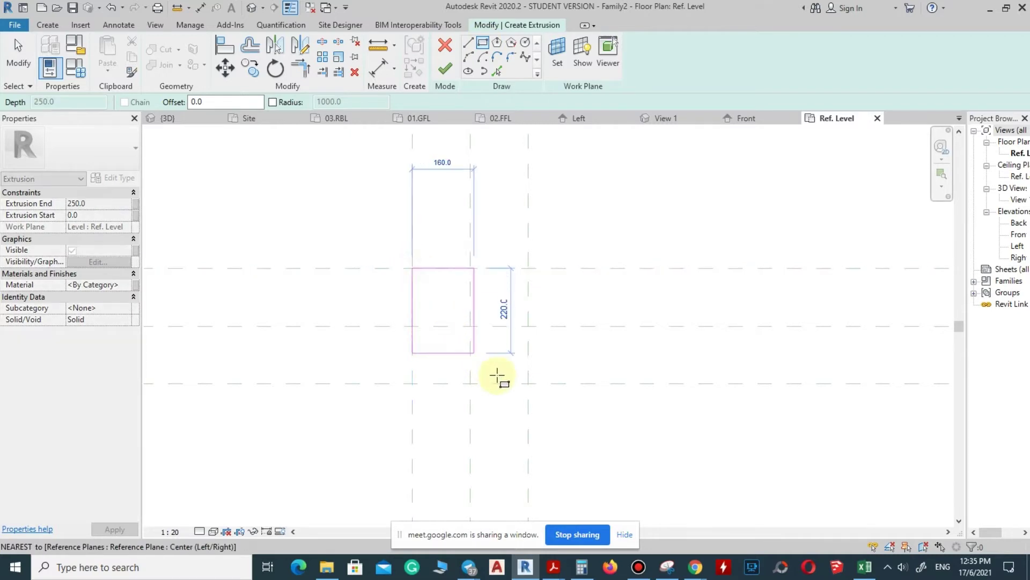
pyautogui.click(528, 383)
# - Set the Extrusion End of the square base plate to 15 and finish the extrusion
pyautogui.click(105, 206)
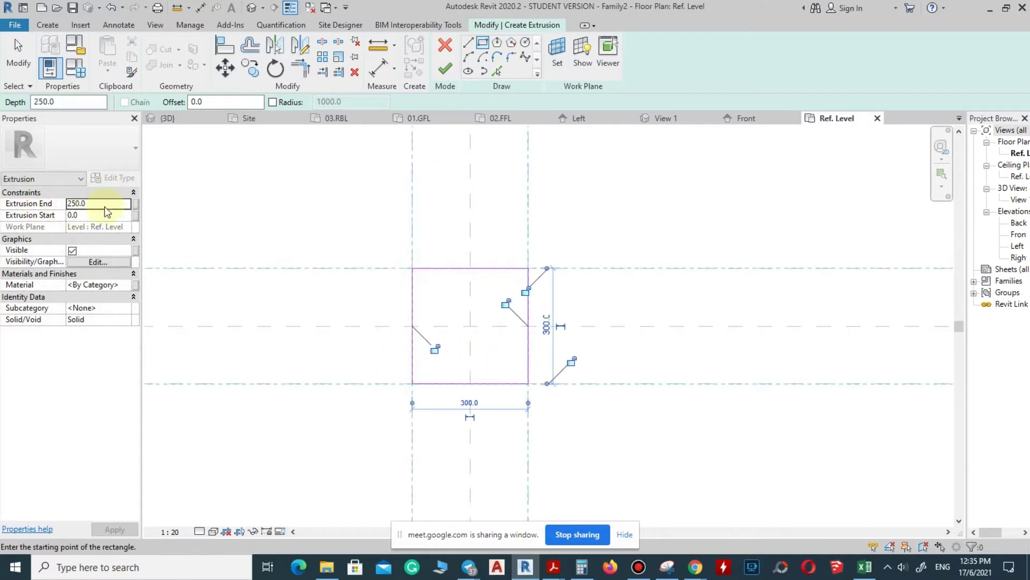
pyautogui.doubleClick(100, 204)
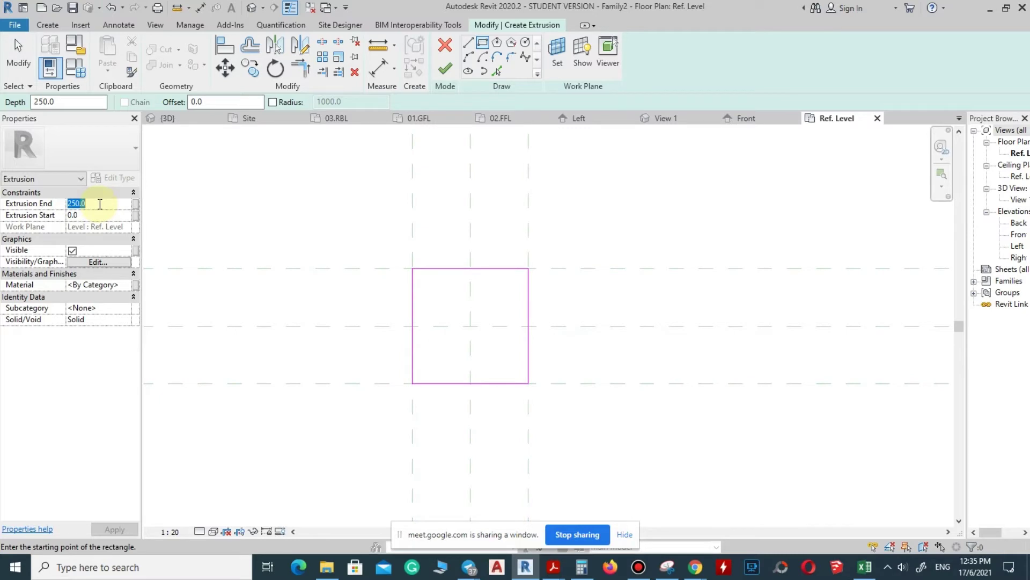
pyautogui.write('15')
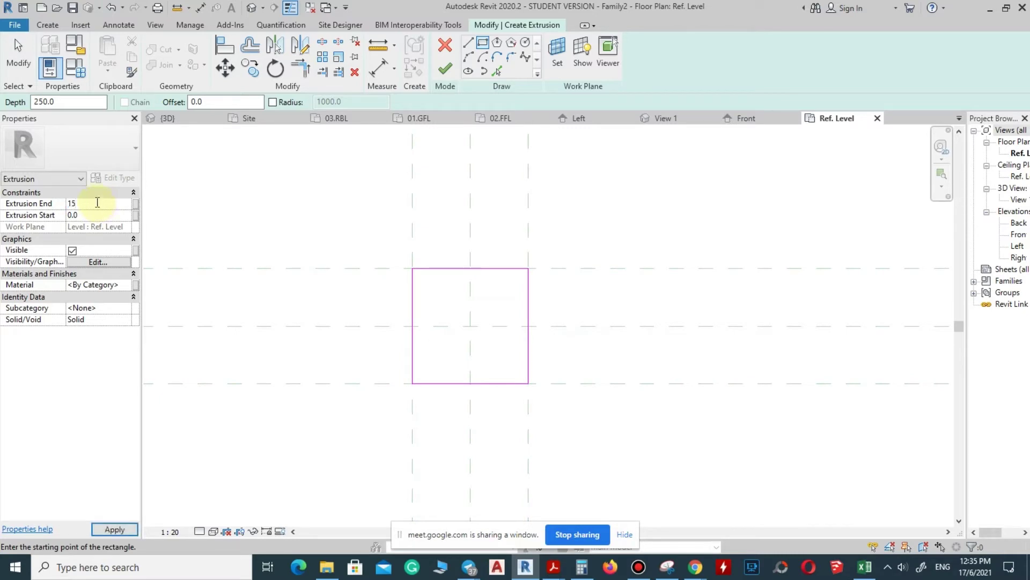
pyautogui.click(451, 73)
pyautogui.click(553, 279)
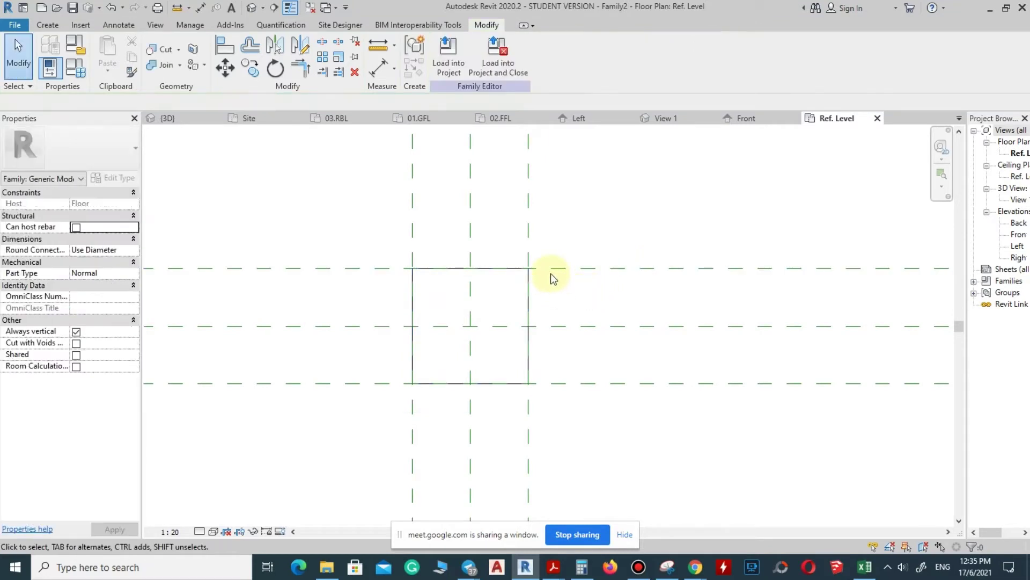
# - Delete the four outer reference planes around the square base plate, keeping only the two center reference planes
pyautogui.click(554, 276)
pyautogui.press('Delete')
pyautogui.click(526, 186)
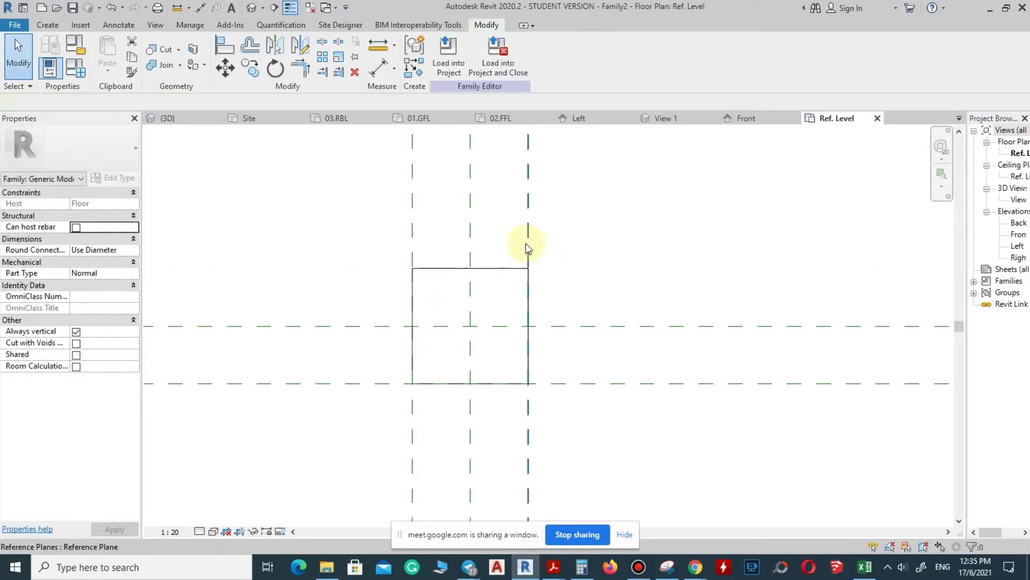
pyautogui.press('Delete')
pyautogui.click(410, 257)
pyautogui.press('Delete')
pyautogui.click(350, 382)
pyautogui.press('Delete')
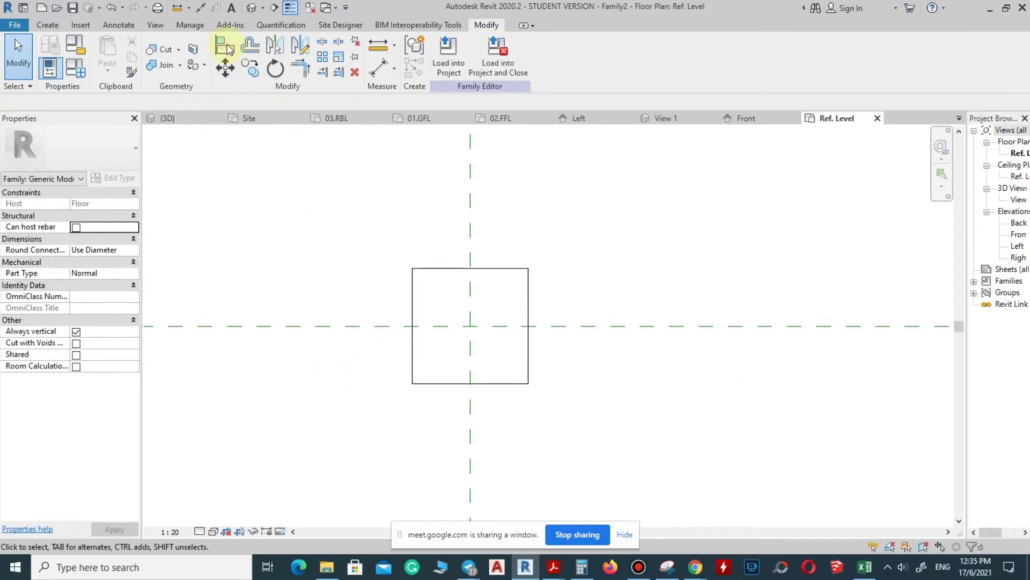
# - Inspect the square base plate in the 3D view and open the Front elevation
pyautogui.click(250, 9)
pyautogui.scroll(4, 545, 338)
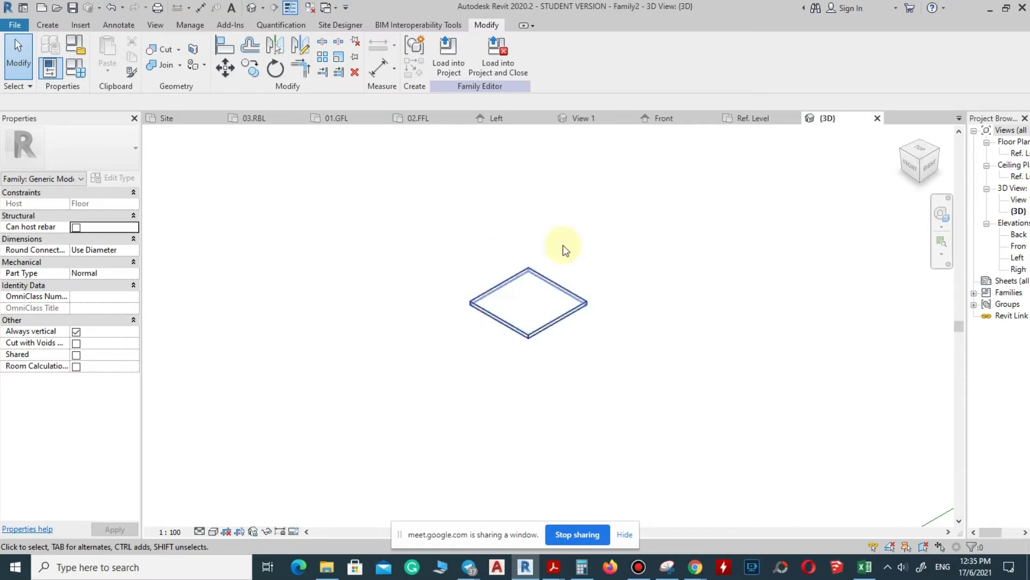
pyautogui.scroll(-2, 573, 345)
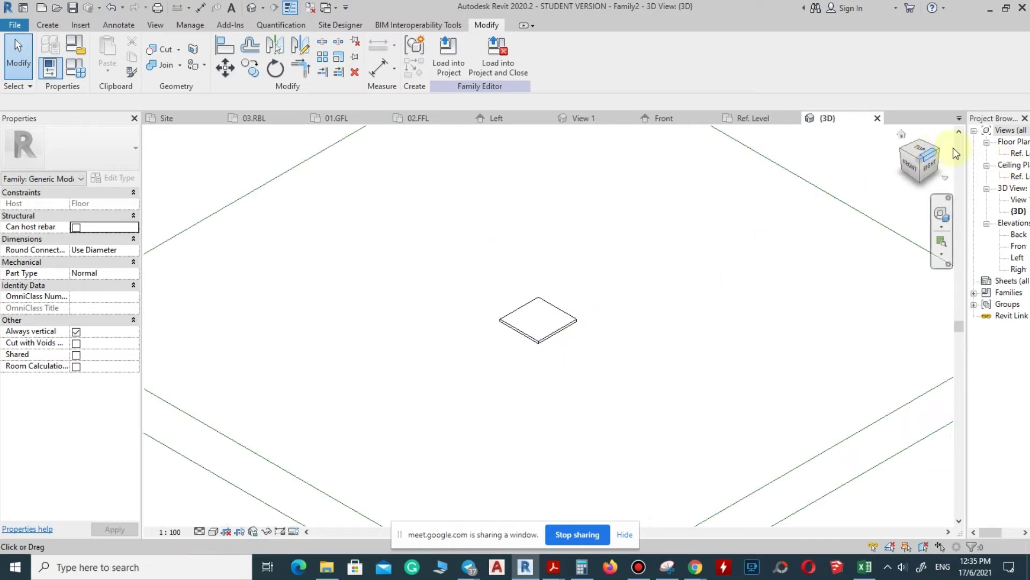
pyautogui.click(923, 150)
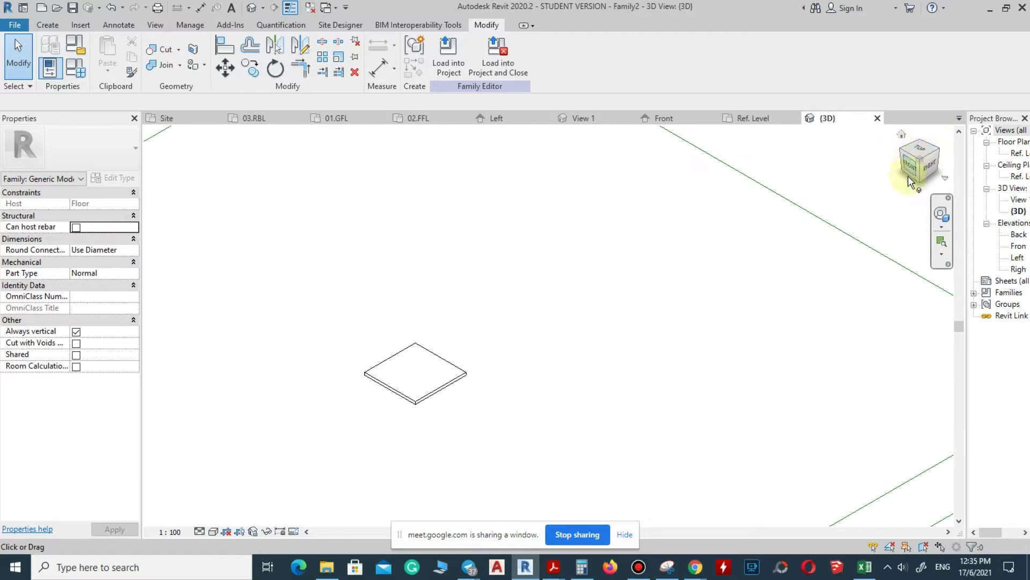
pyautogui.doubleClick(1018, 246)
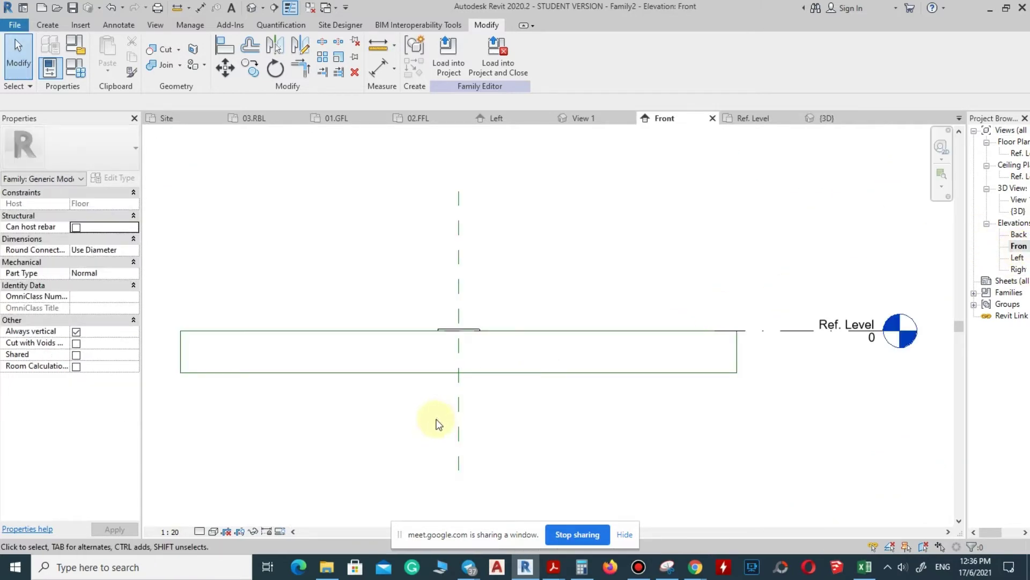
pyautogui.scroll(-3, 449, 322)
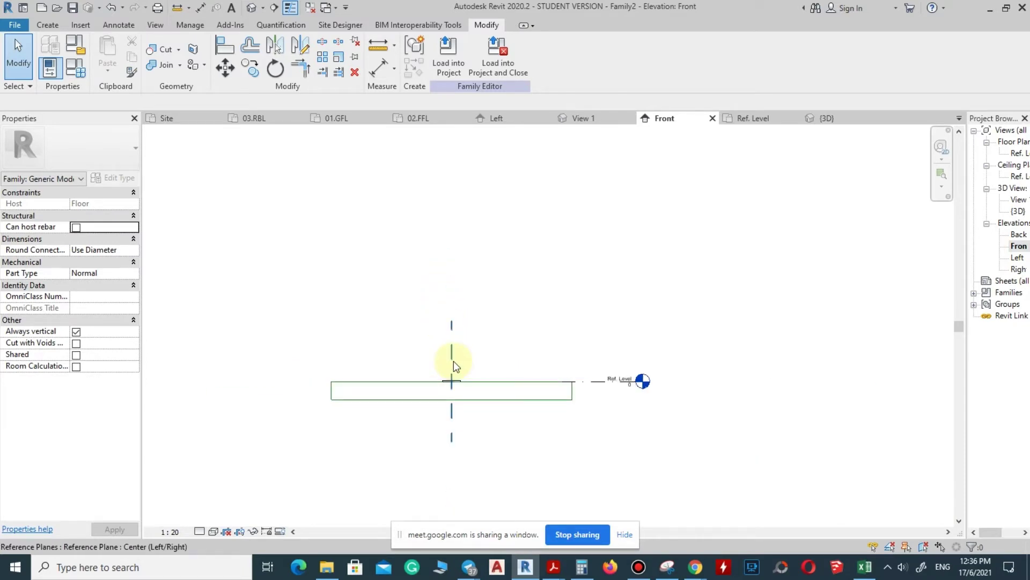
pyautogui.scroll(3, 473, 327)
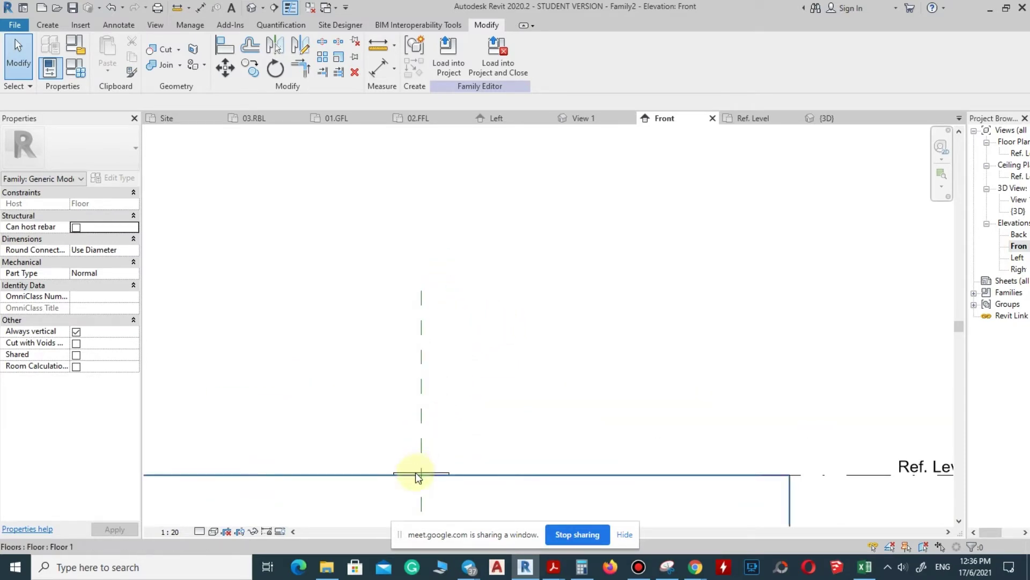
pyautogui.scroll(-2, 437, 433)
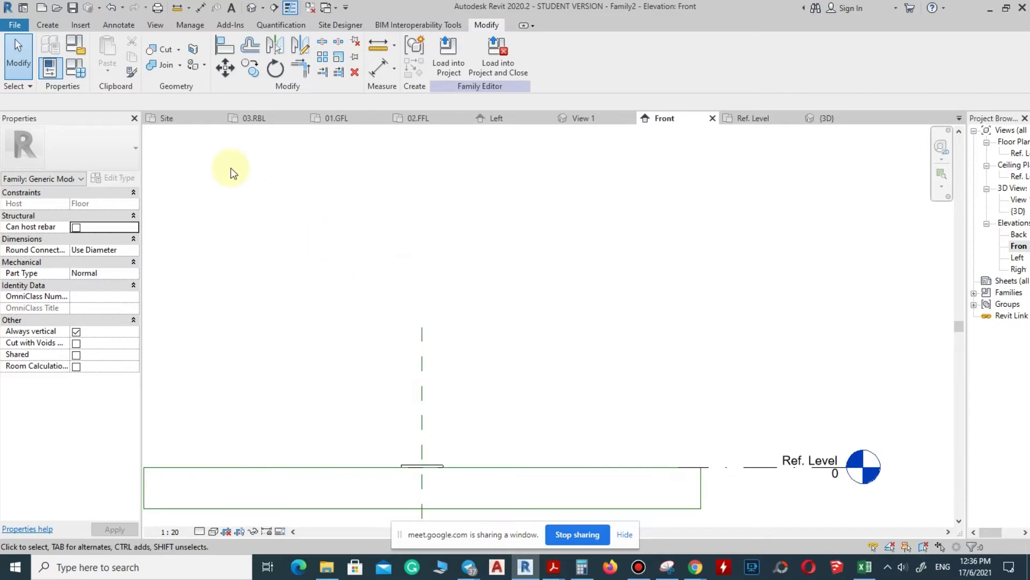
# - Add vertical reference planes at a 75 offset on both sides of the Center (Left/Right) plane in the Front elevation
pyautogui.click(51, 24)
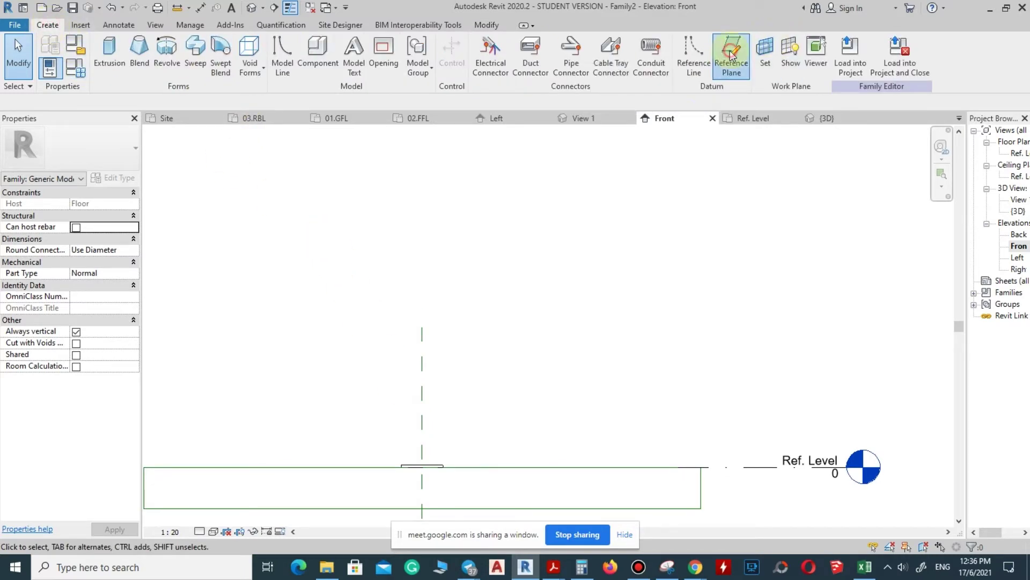
pyautogui.click(731, 55)
pyautogui.scroll(1, 400, 444)
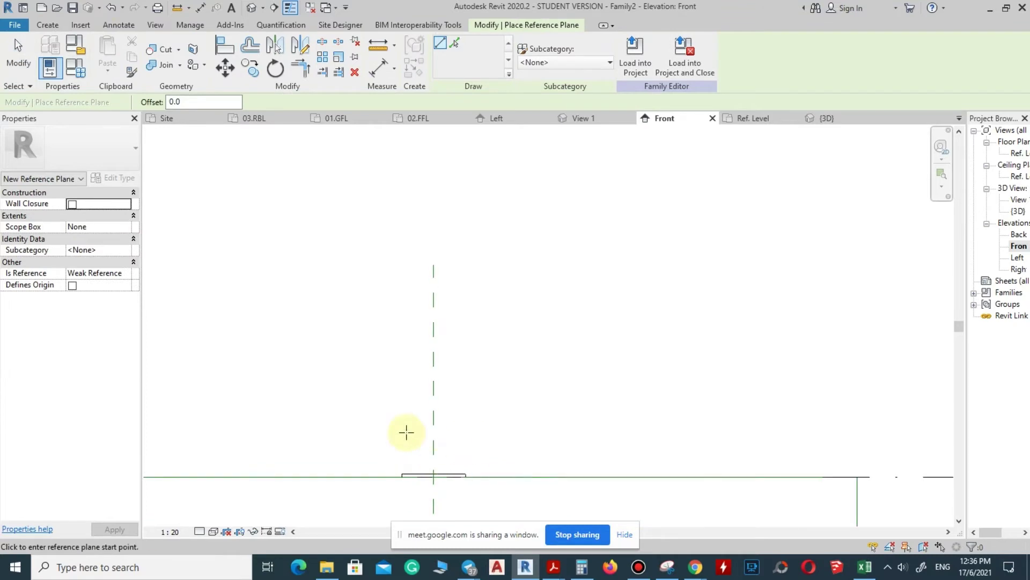
pyautogui.scroll(1, 437, 472)
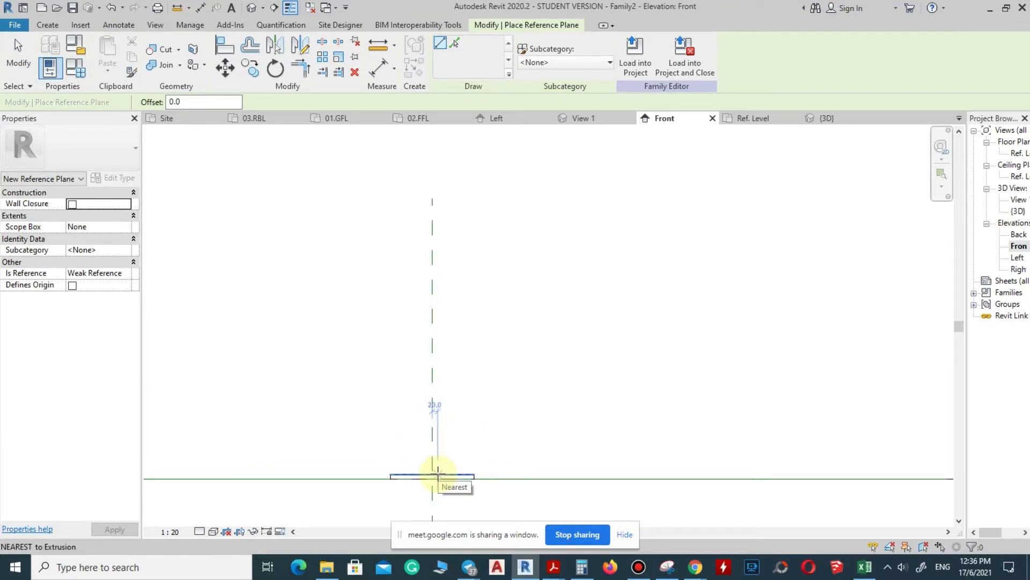
pyautogui.click(463, 52)
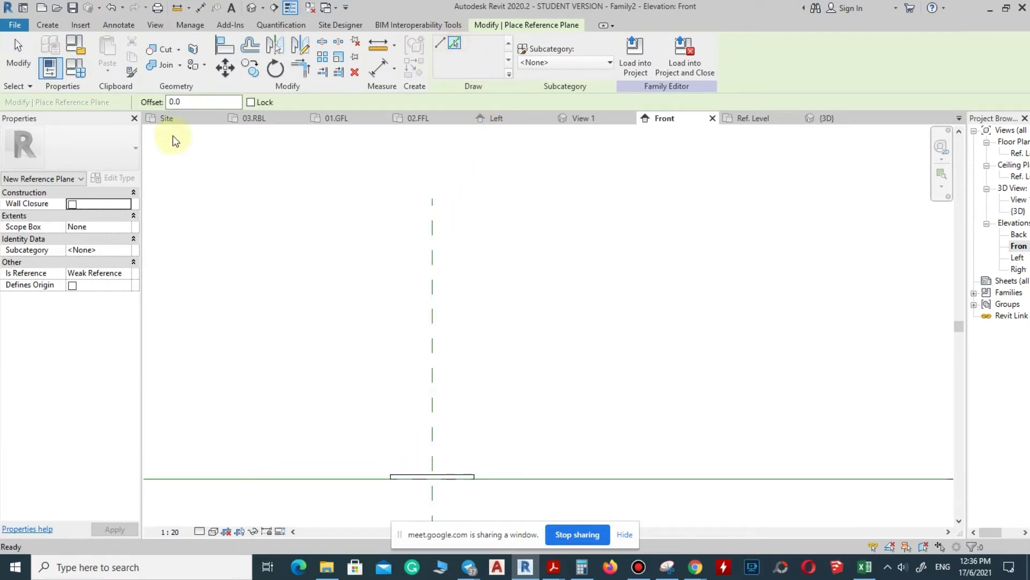
pyautogui.click(199, 102)
pyautogui.write('75')
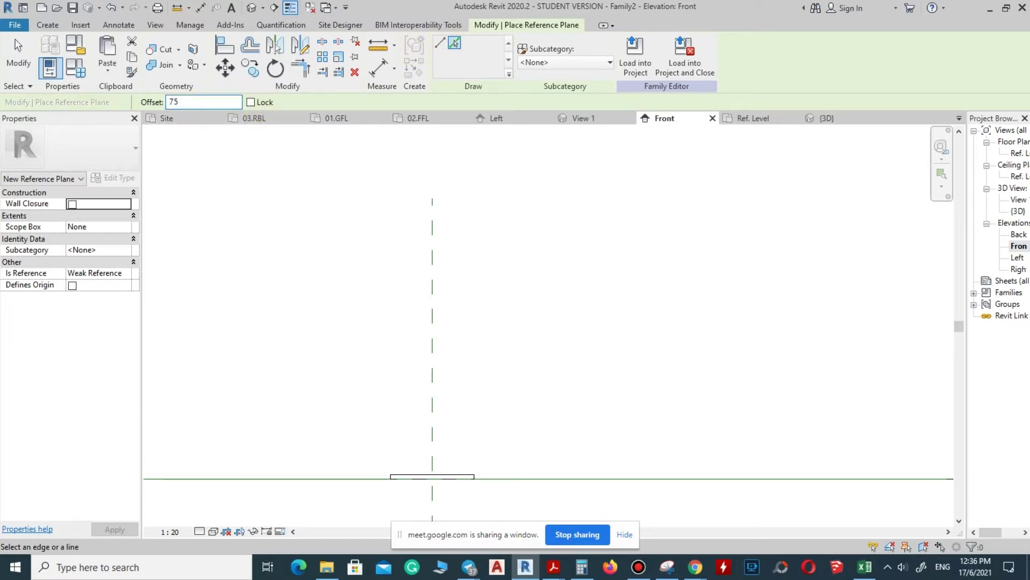
pyautogui.click(429, 305)
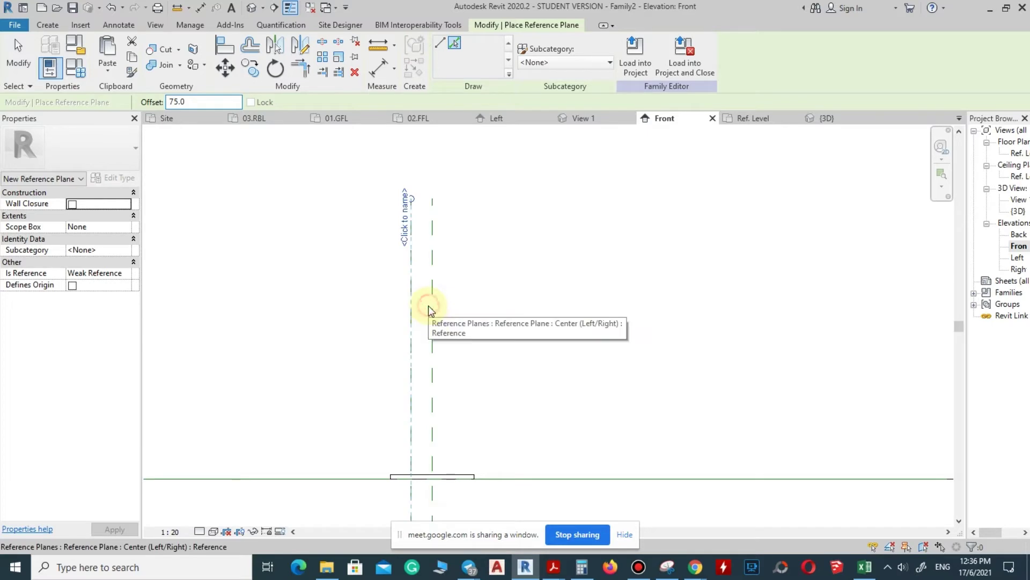
pyautogui.click(433, 316)
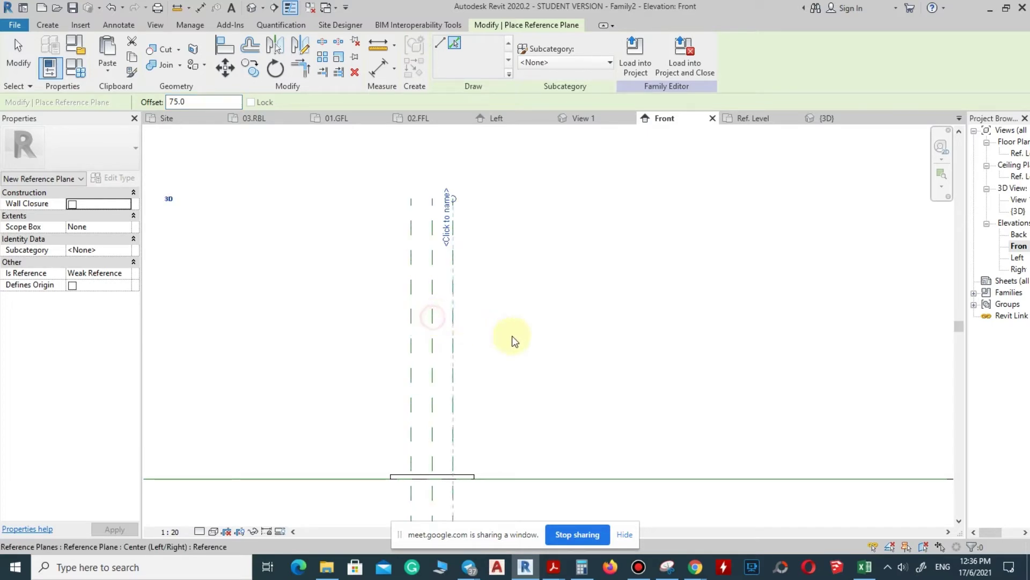
pyautogui.scroll(-2, 467, 431)
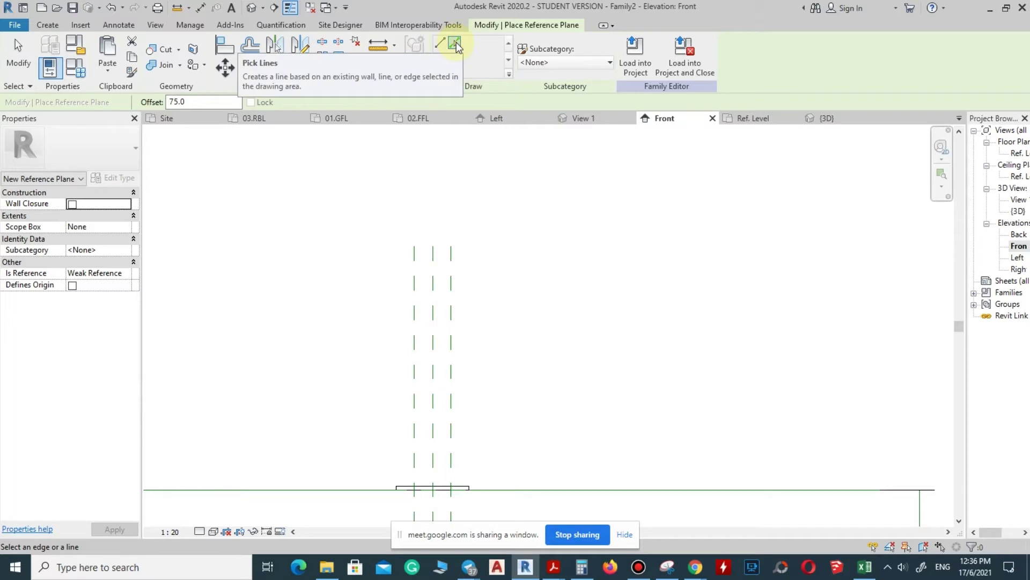
# - Place a horizontal reference plane at an offset of 102.31" above the top edge of the base plate
pyautogui.click(189, 101)
pyautogui.moveTo(189, 102); pyautogui.dragTo(141, 104)
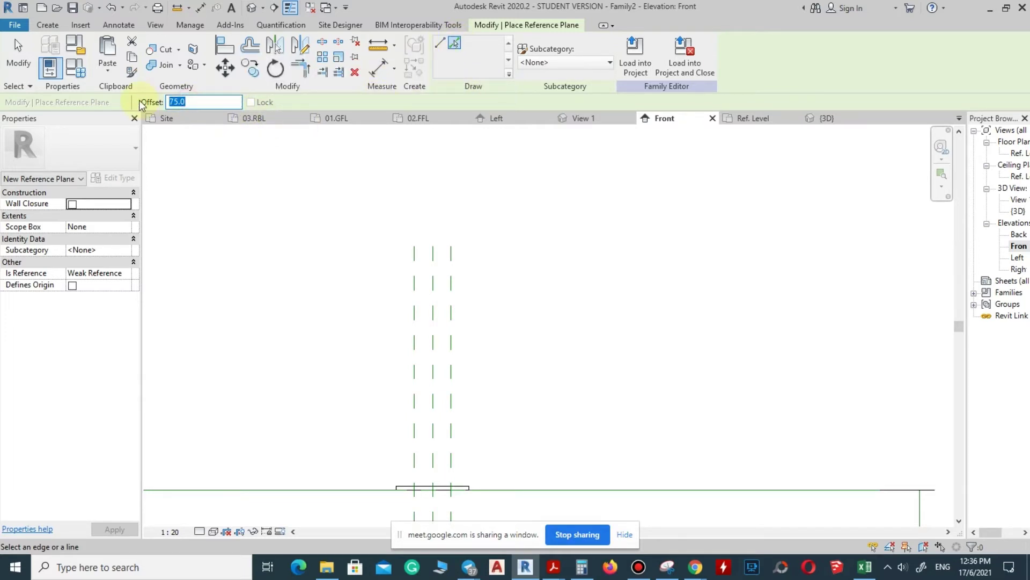
pyautogui.write('10')
pyautogui.press('Return')
pyautogui.doubleClick(206, 102)
pyautogui.write('102')
pyautogui.write('.31"')
pyautogui.press('Return')
pyautogui.scroll(-2, 462, 406)
pyautogui.scroll(3, 455, 437)
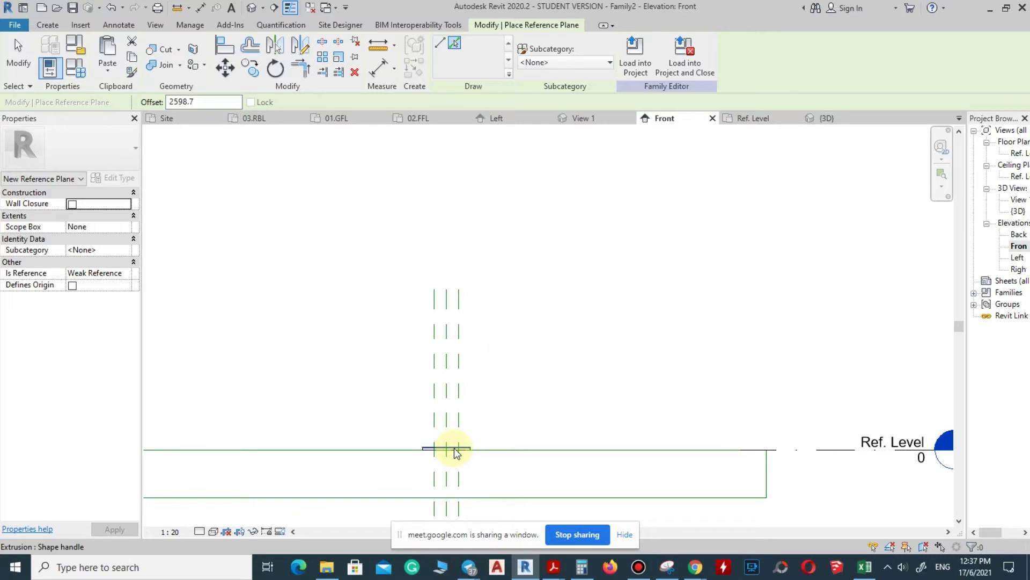
pyautogui.scroll(-4, 454, 447)
pyautogui.scroll(-2, 455, 447)
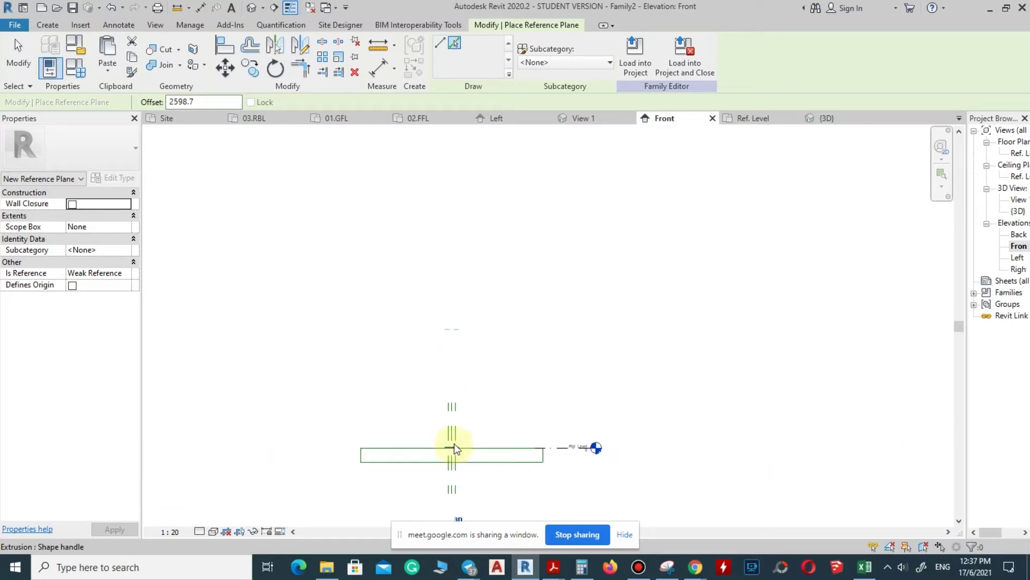
# - Stretch the short horizontal reference plane sideways well past the vertical planes and end reference plane placement
pyautogui.scroll(4, 445, 343)
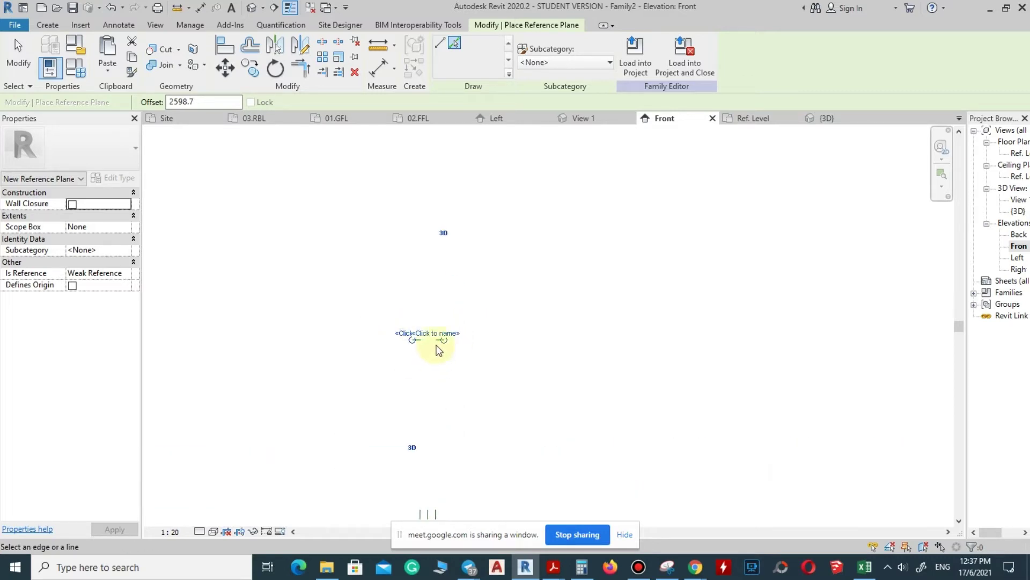
pyautogui.moveTo(446, 344); pyautogui.dragTo(640, 373)
pyautogui.scroll(1, 410, 350)
pyautogui.scroll(-2, 440, 221)
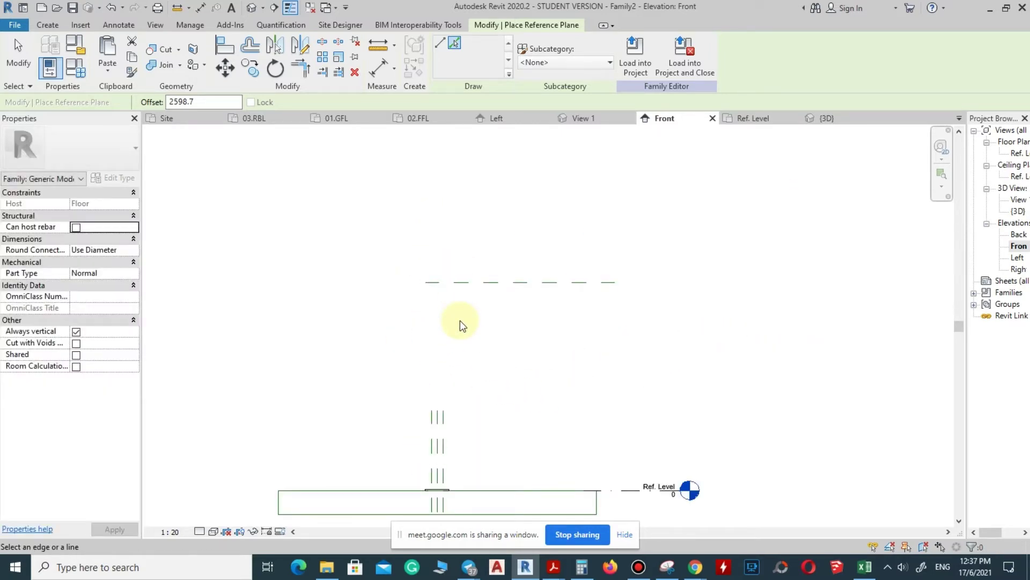
pyautogui.press('Escape')
pyautogui.press('Escape')
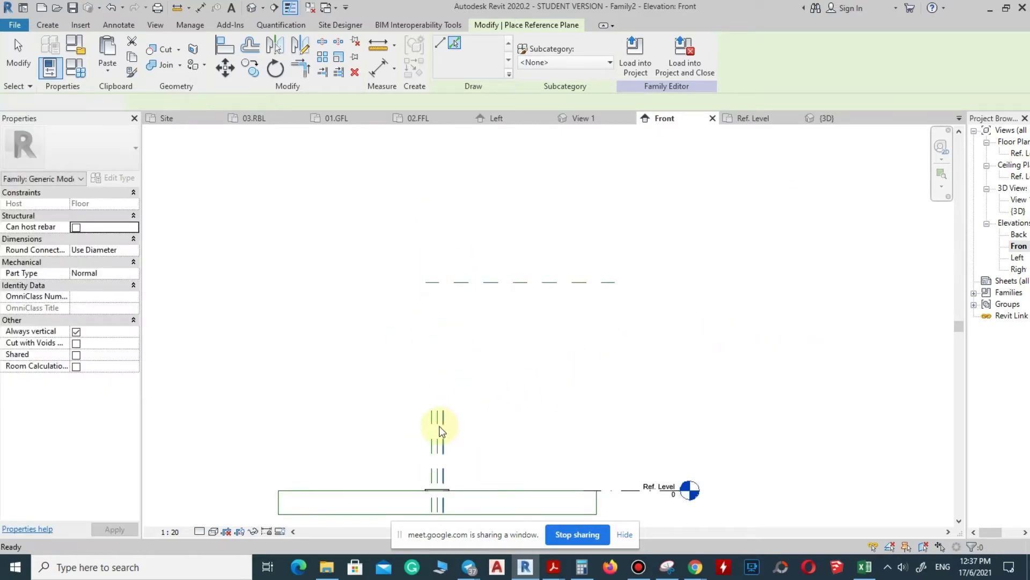
# - Extend the two outer vertical reference planes upward past the horizontal reference plane
pyautogui.click(438, 424)
pyautogui.moveTo(443, 413); pyautogui.dragTo(474, 209)
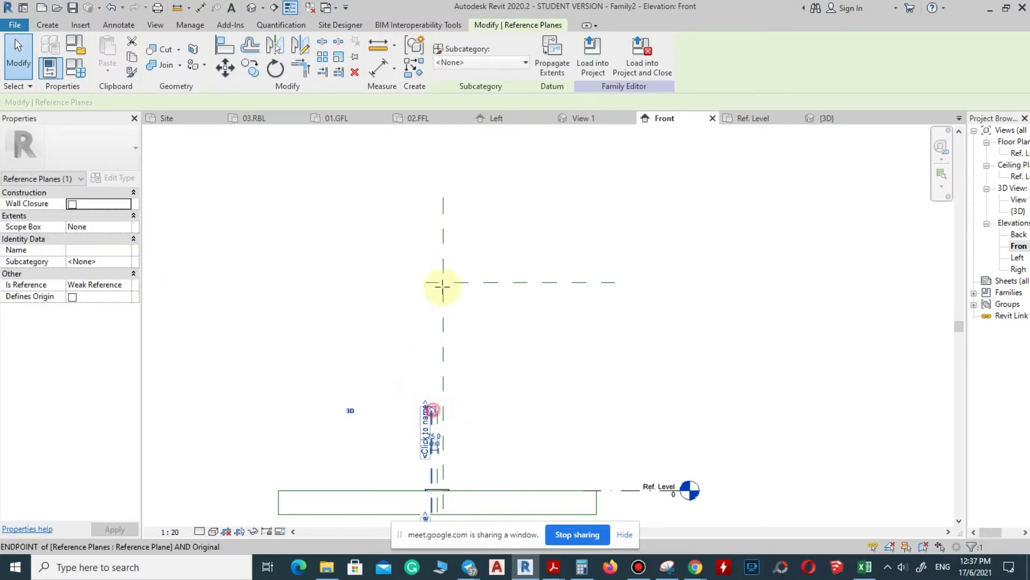
pyautogui.press('Escape')
pyautogui.scroll(2, 454, 299)
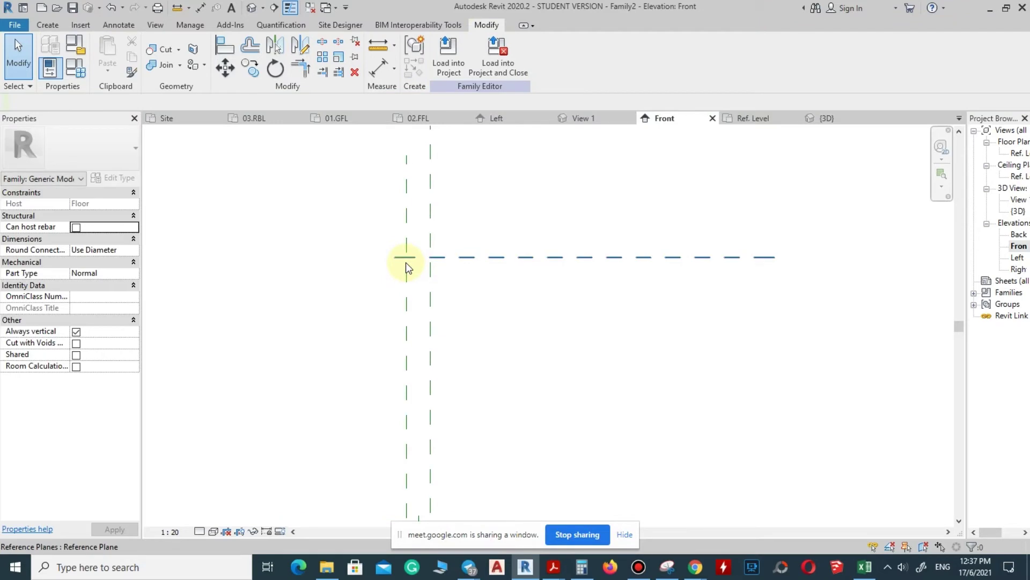
pyautogui.scroll(-3, 429, 266)
pyautogui.scroll(4, 455, 276)
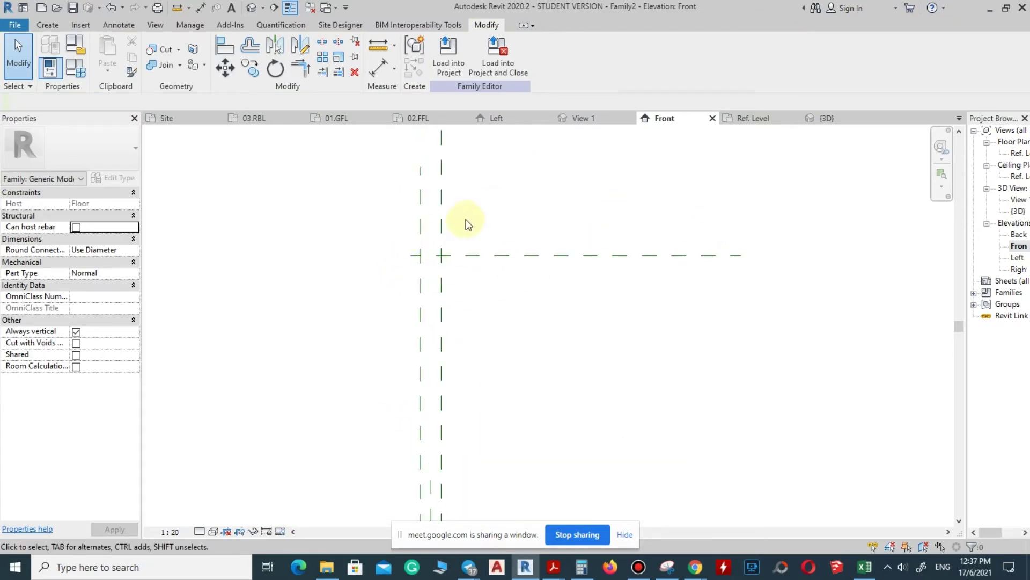
pyautogui.scroll(-2, 432, 287)
pyautogui.scroll(-1, 430, 282)
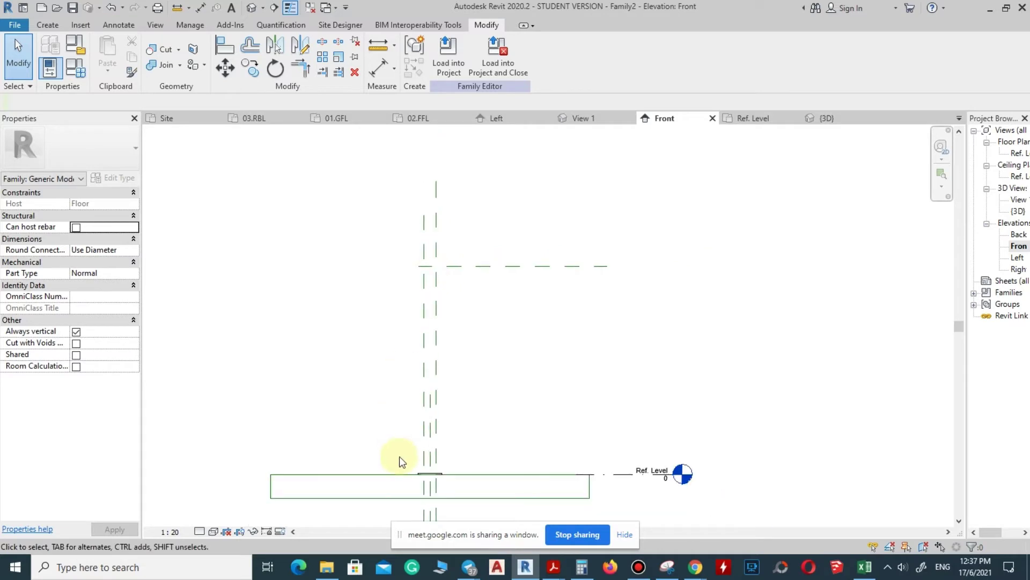
# - Start an extrusion and sketch a 150 by 2598.7 rectangle between the outer vertical planes, from the horizontal plane to the base plate top
pyautogui.click(48, 25)
pyautogui.click(110, 56)
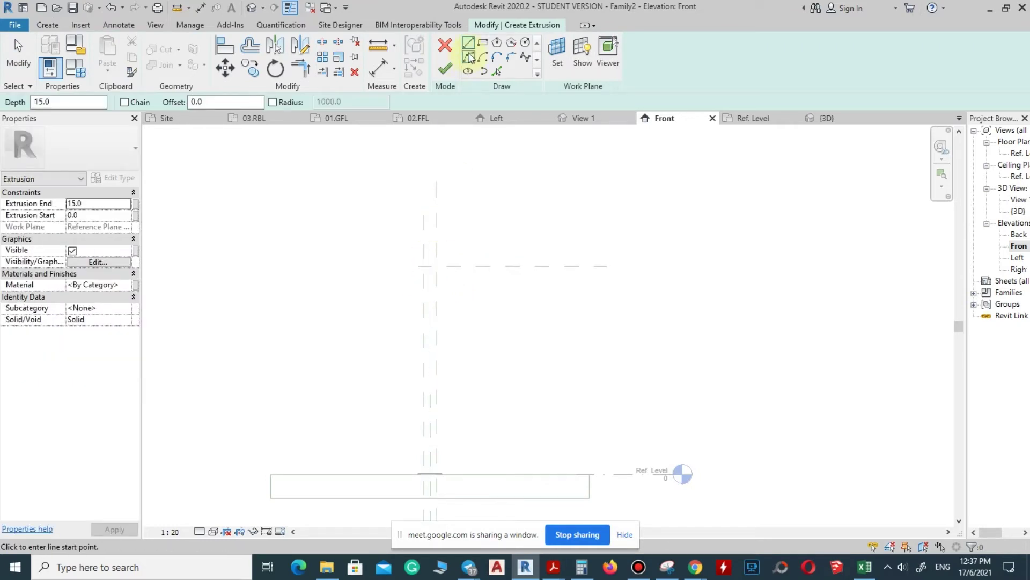
pyautogui.click(482, 47)
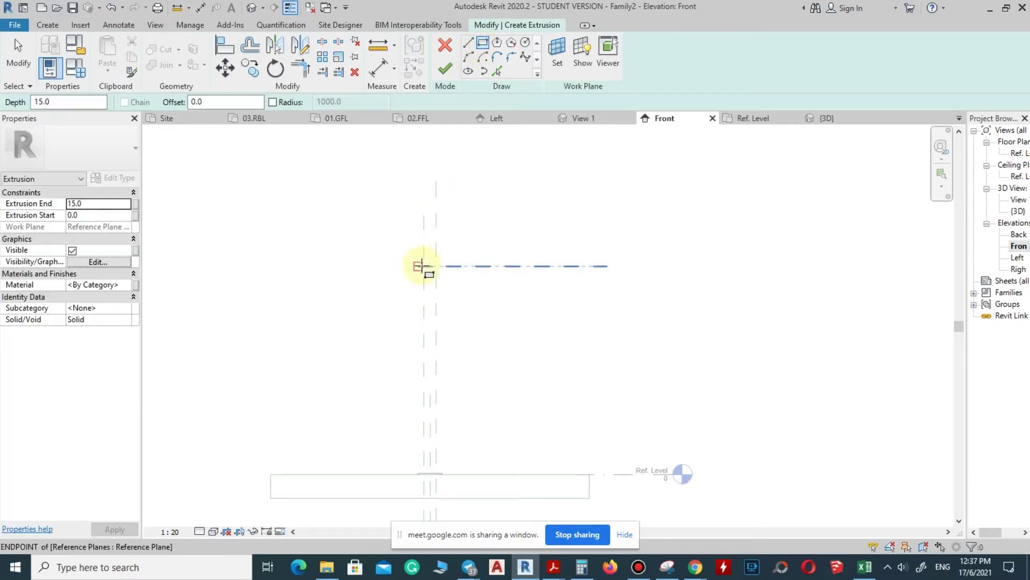
pyautogui.click(424, 265)
pyautogui.scroll(3, 396, 449)
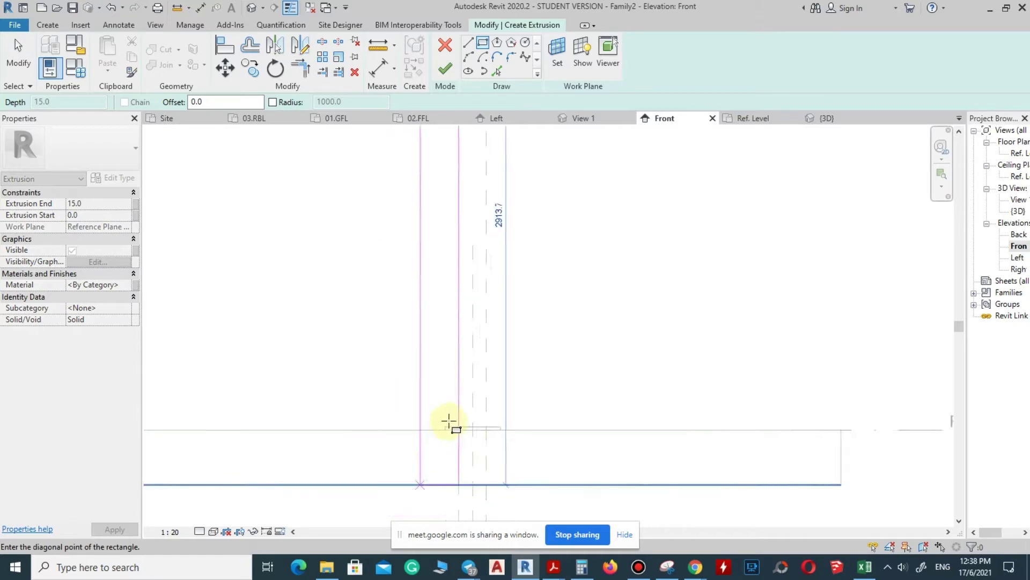
pyautogui.click(515, 430)
pyautogui.scroll(-2, 444, 437)
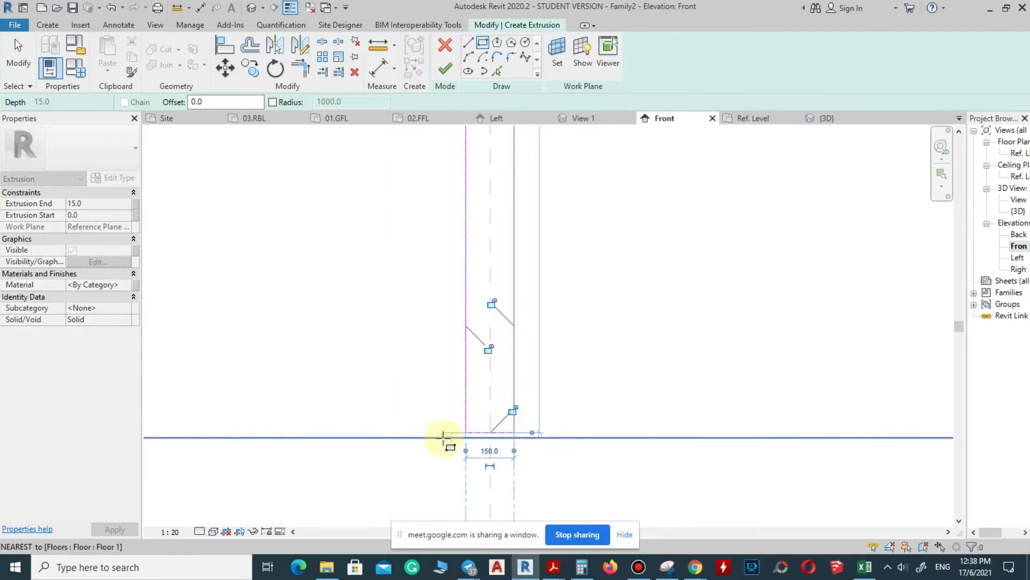
# - Set the post extrusion's start to -75 and its end to 75, and finish the extrusion
pyautogui.click(70, 203)
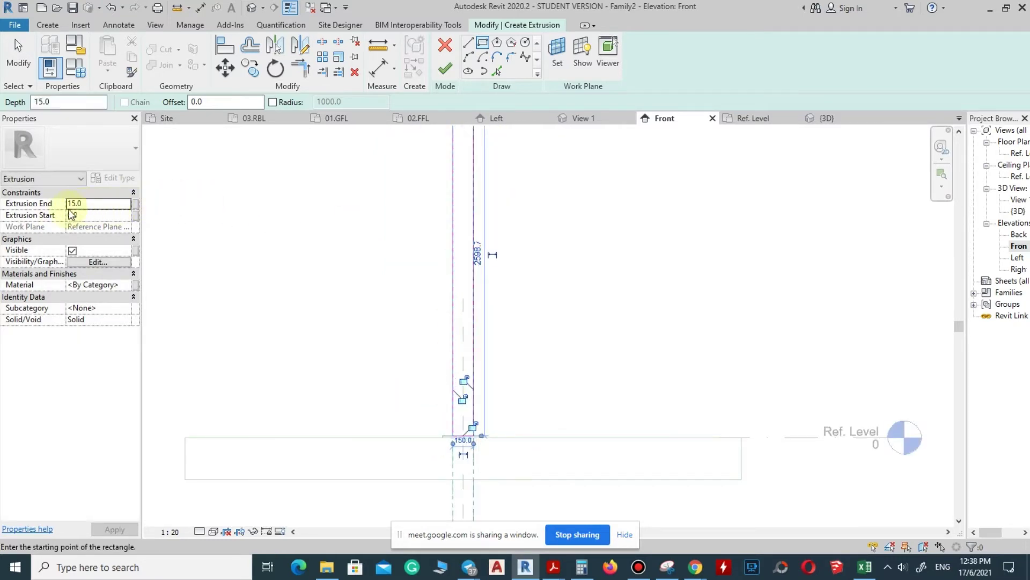
pyautogui.click(94, 215)
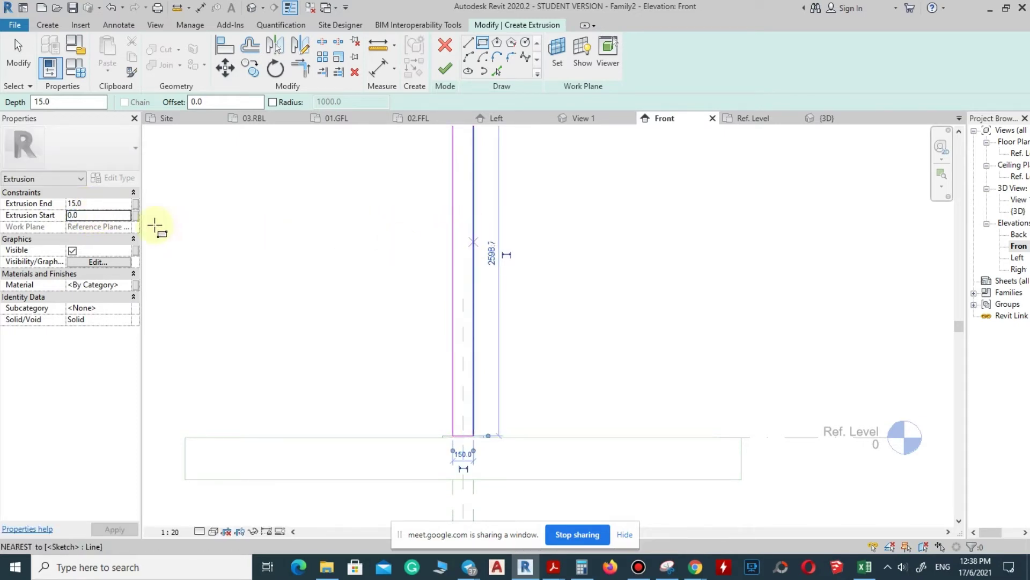
pyautogui.click(100, 217)
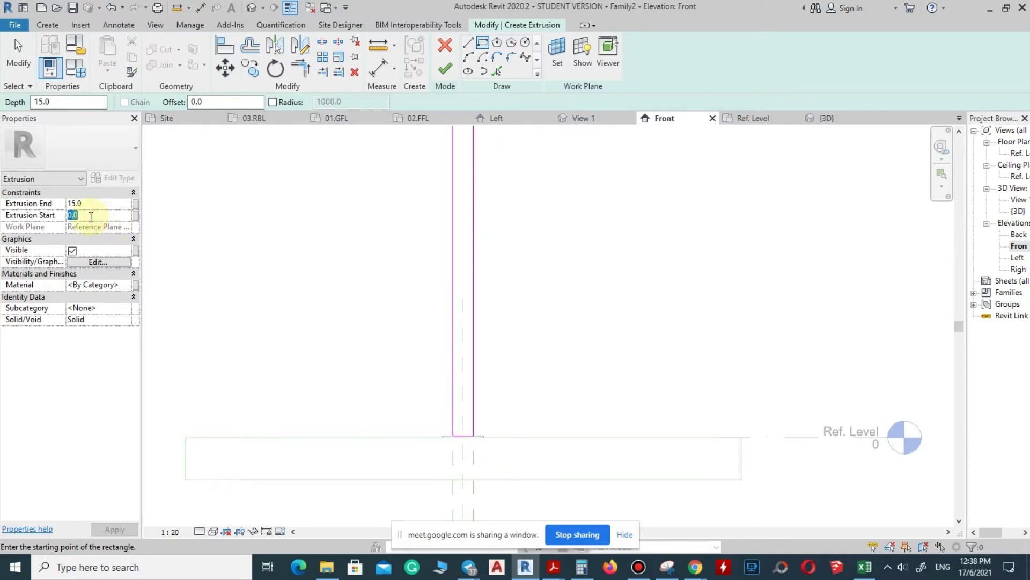
pyautogui.write('-')
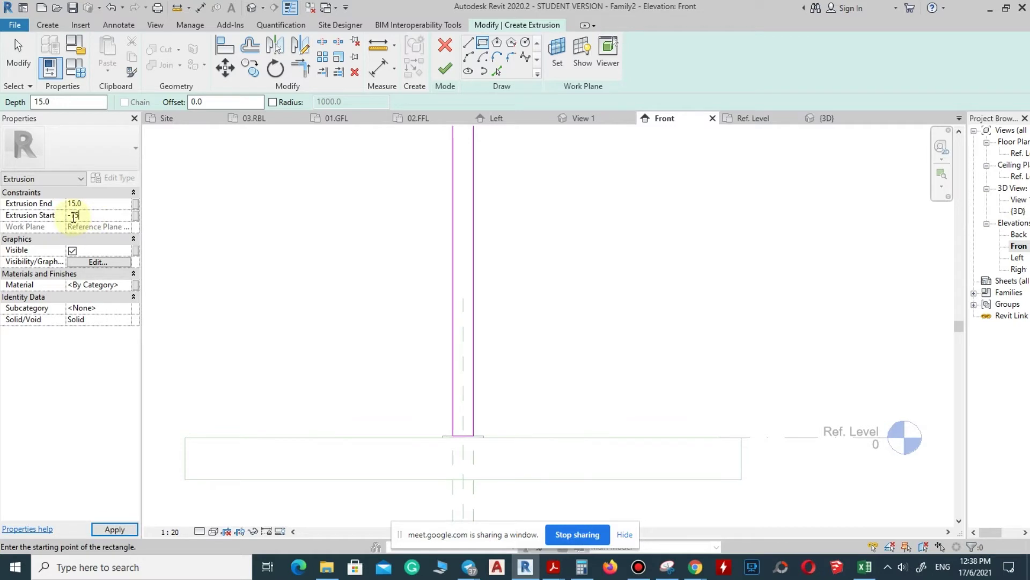
pyautogui.write('75')
pyautogui.click(78, 203)
pyautogui.click(115, 529)
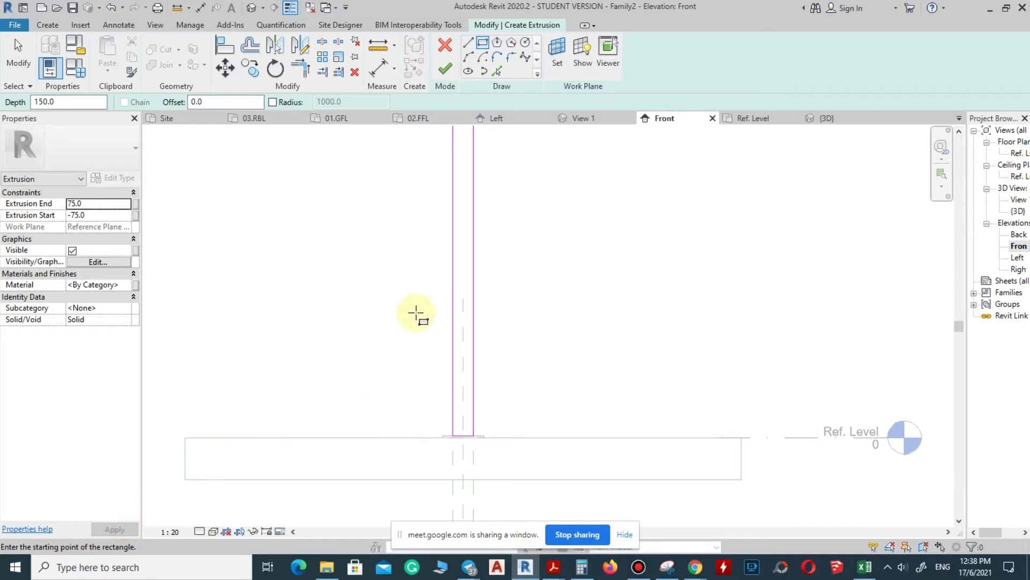
pyautogui.click(445, 68)
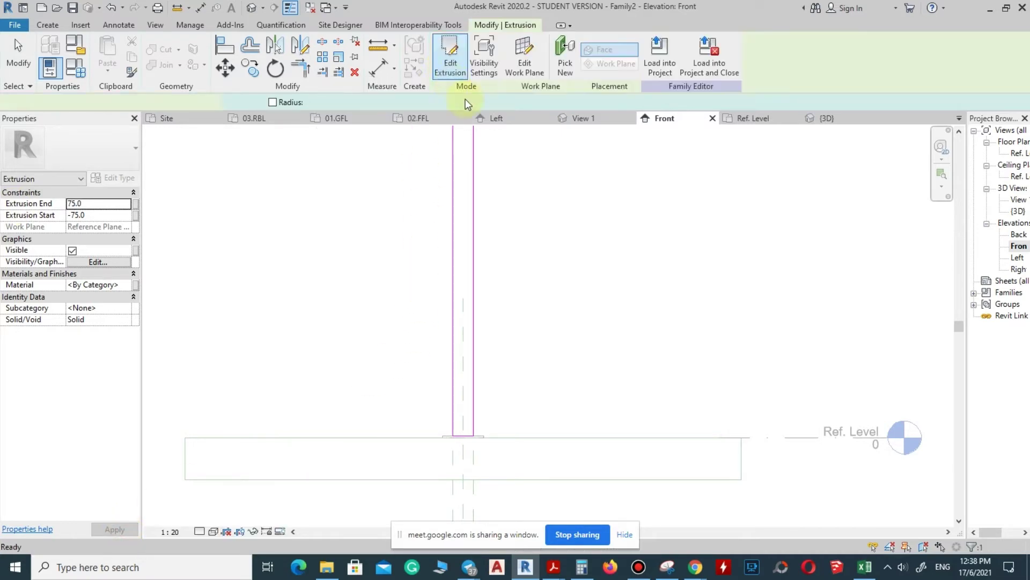
pyautogui.click(550, 213)
pyautogui.scroll(-3, 438, 405)
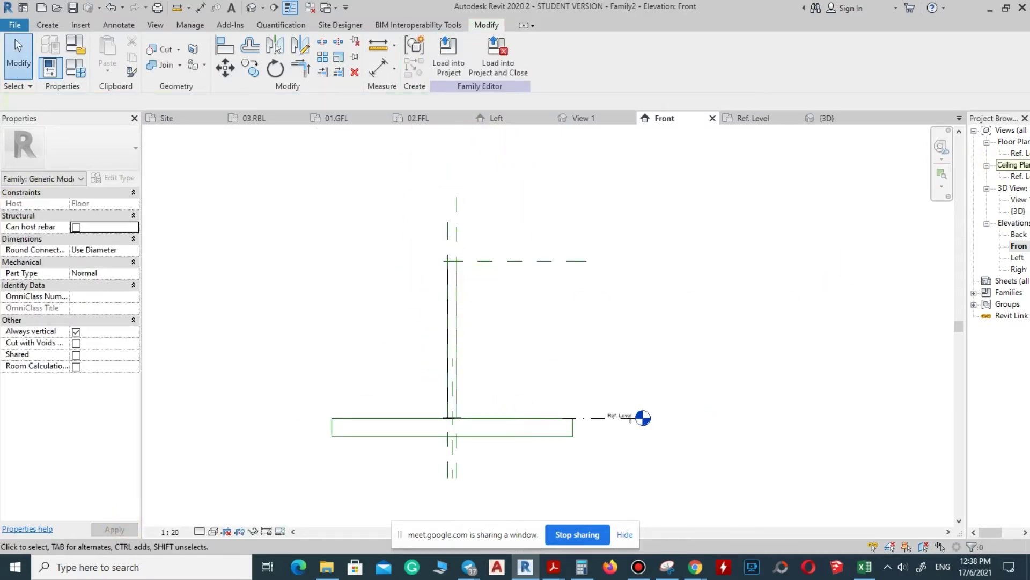
# - Widen the Project Browser and open the Ref. Level floor plan at the base plate
pyautogui.click(1016, 154)
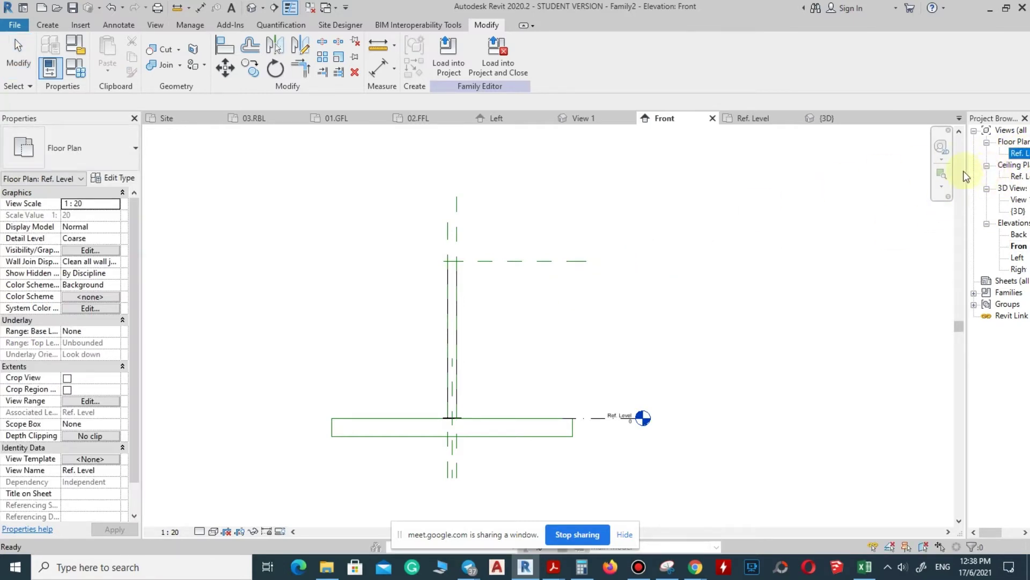
pyautogui.moveTo(966, 171); pyautogui.dragTo(916, 177)
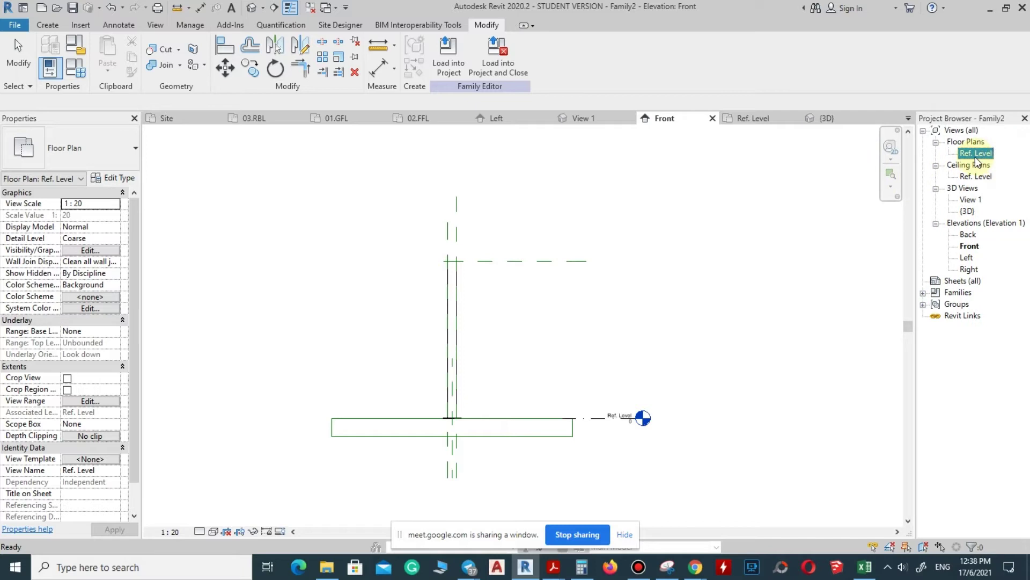
pyautogui.doubleClick(977, 154)
pyautogui.scroll(3, 550, 292)
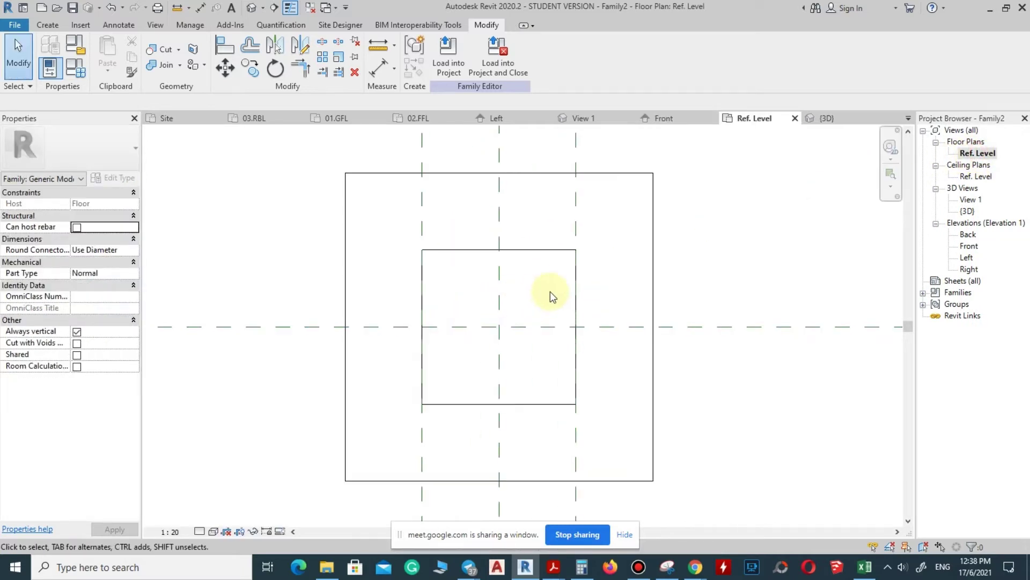
pyautogui.scroll(-2, 553, 292)
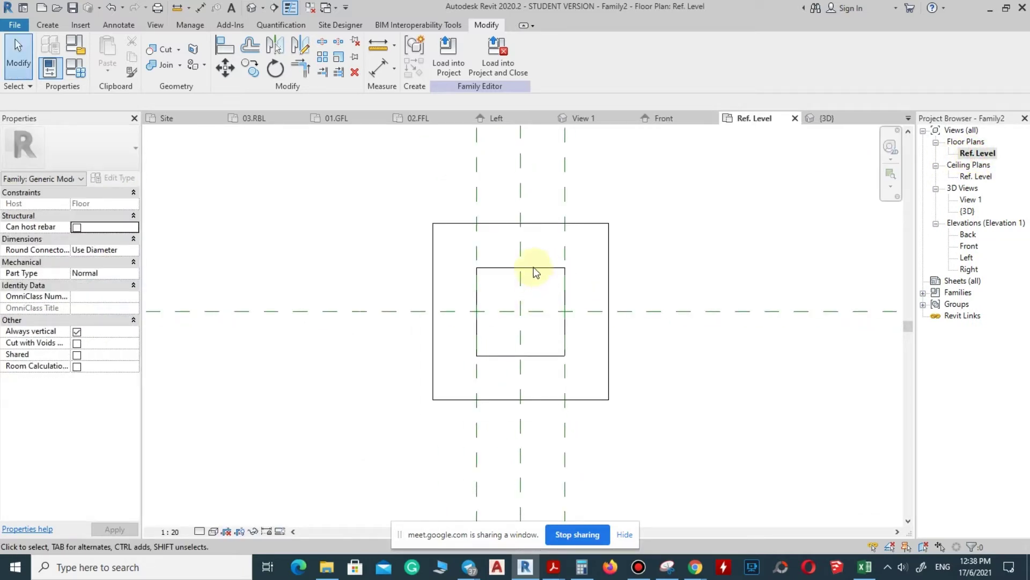
pyautogui.click(201, 8)
pyautogui.click(469, 312)
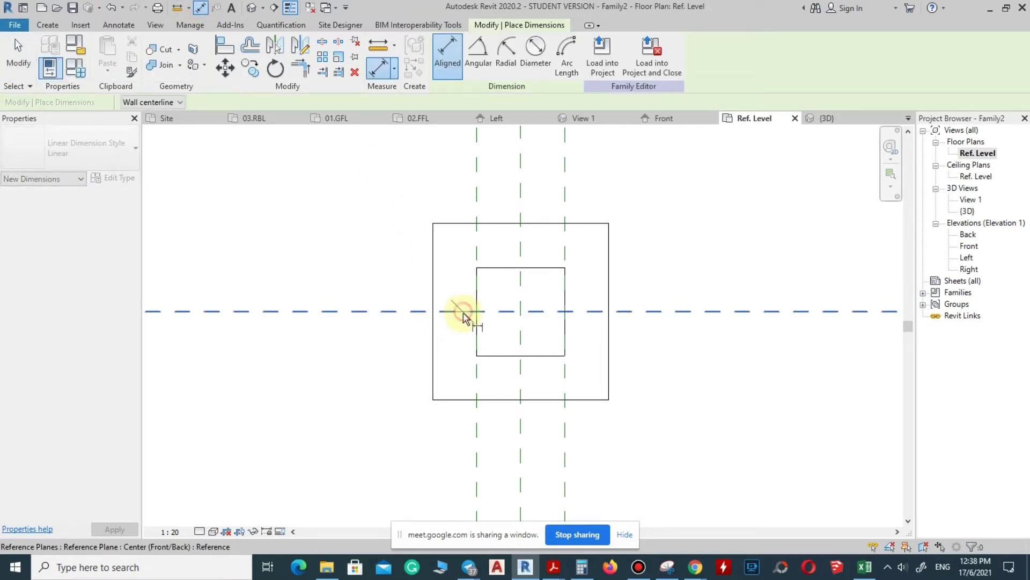
pyautogui.press('Escape')
pyautogui.press('Escape')
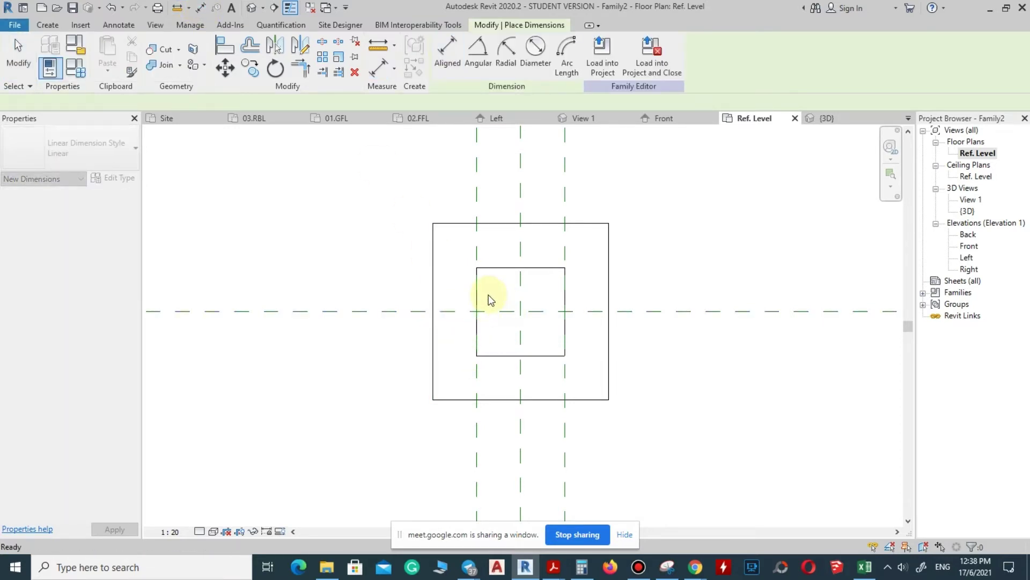
pyautogui.click(475, 296)
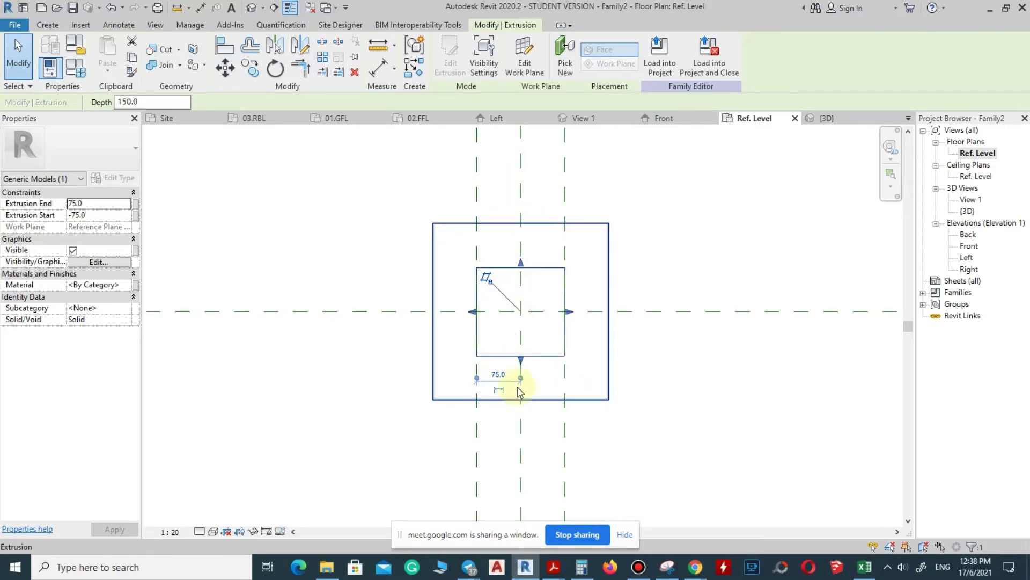
pyautogui.press('Escape')
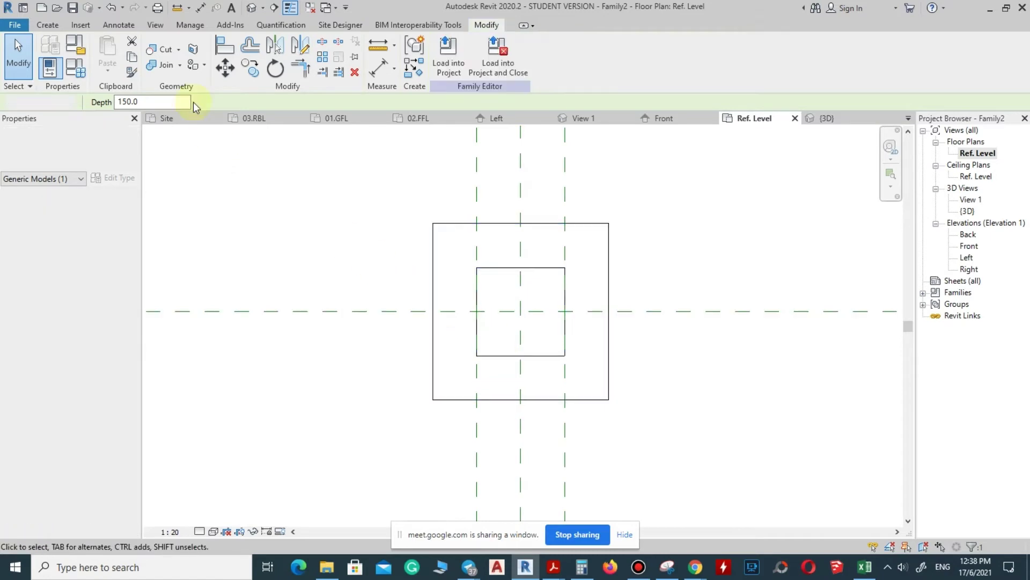
# - Add aligned dimensions across the post's width above the base plate and its depth beside the plate
pyautogui.click(202, 8)
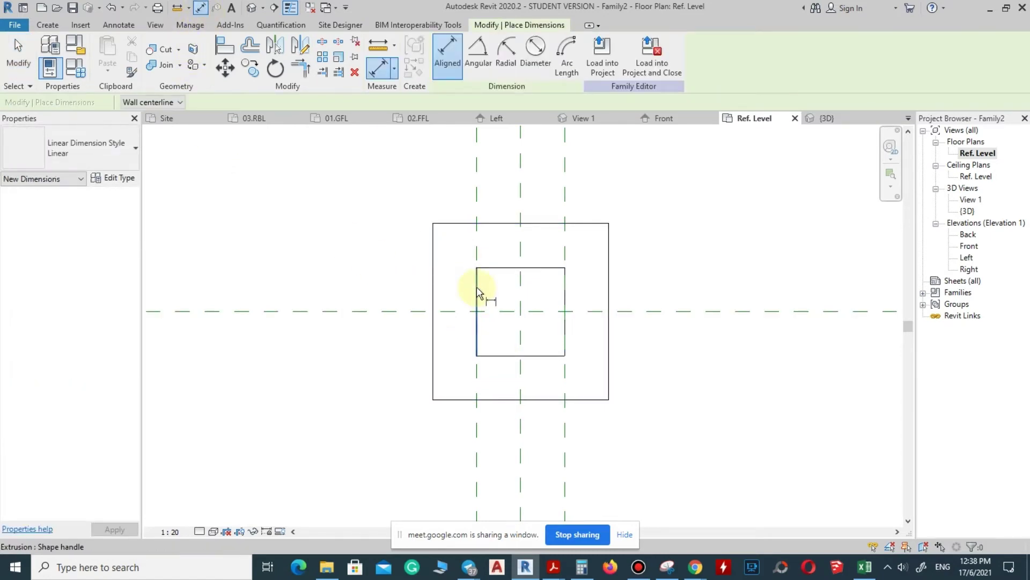
pyautogui.click(477, 287)
pyautogui.click(567, 290)
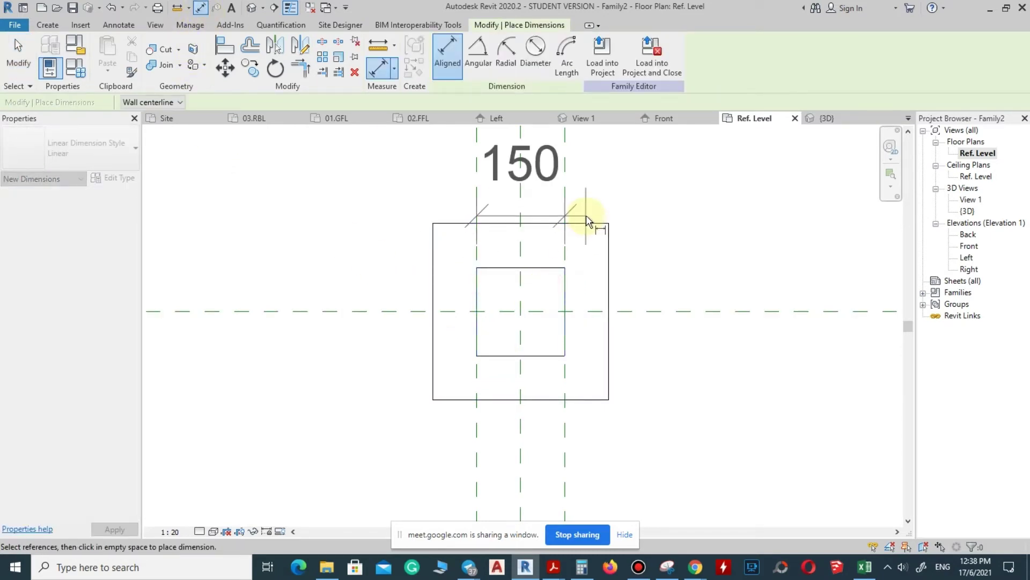
pyautogui.click(585, 175)
pyautogui.click(487, 268)
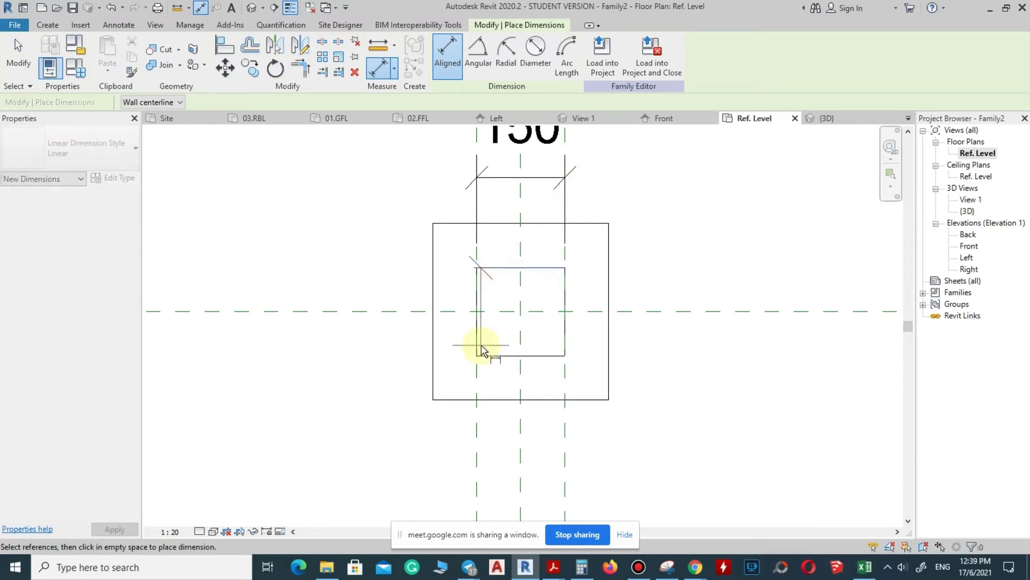
pyautogui.click(490, 355)
pyautogui.click(352, 424)
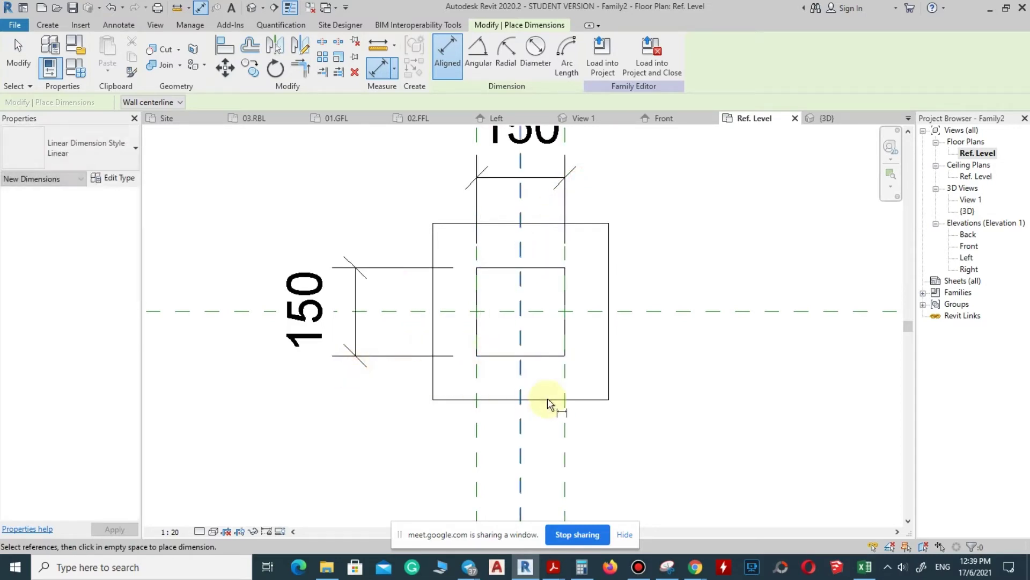
pyautogui.press('Escape')
pyautogui.press('Escape')
# - In the Front elevation, delete the two outer vertical reference planes running along the post's sides
pyautogui.scroll(-3, 526, 282)
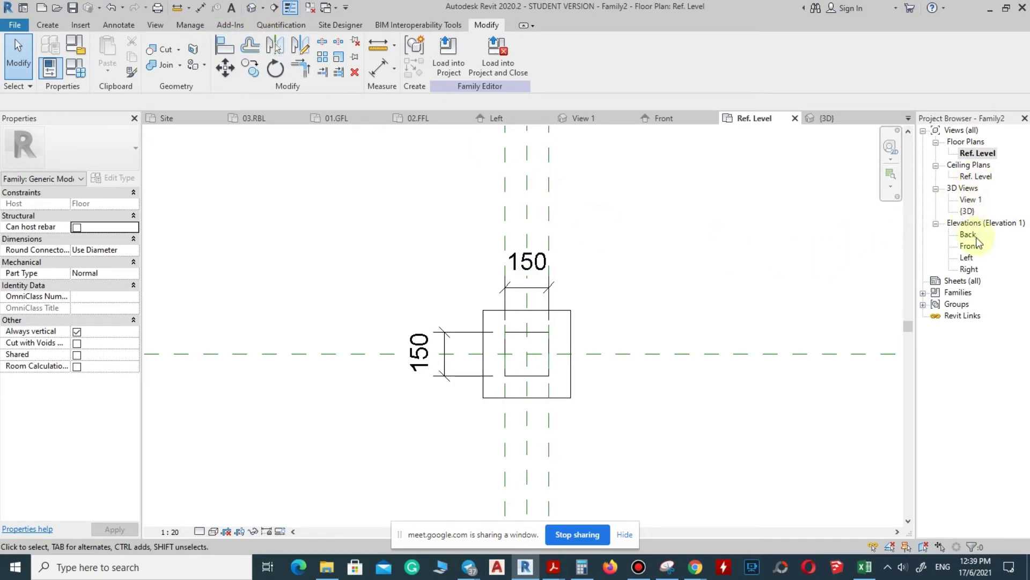
pyautogui.doubleClick(970, 247)
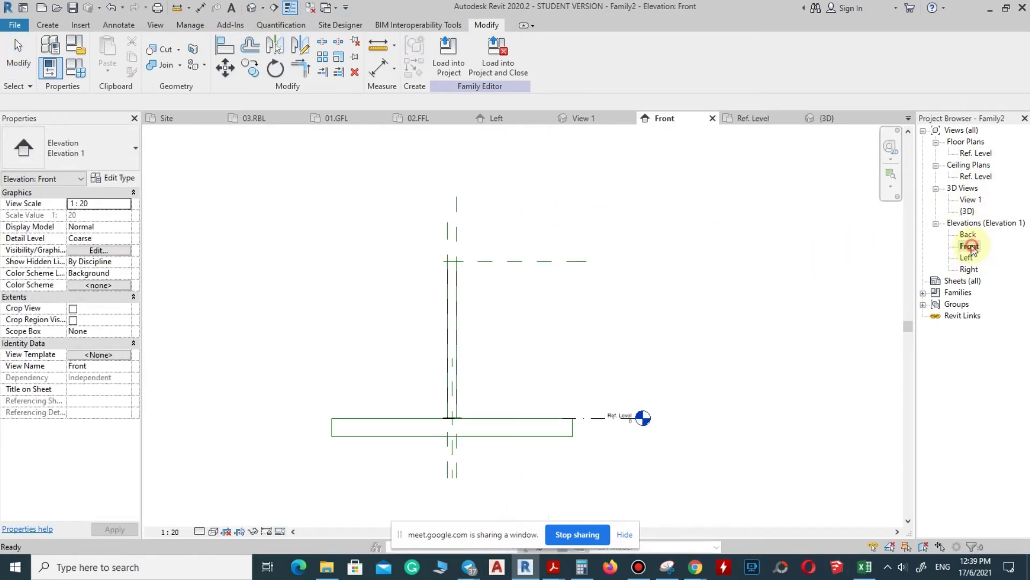
pyautogui.scroll(3, 459, 316)
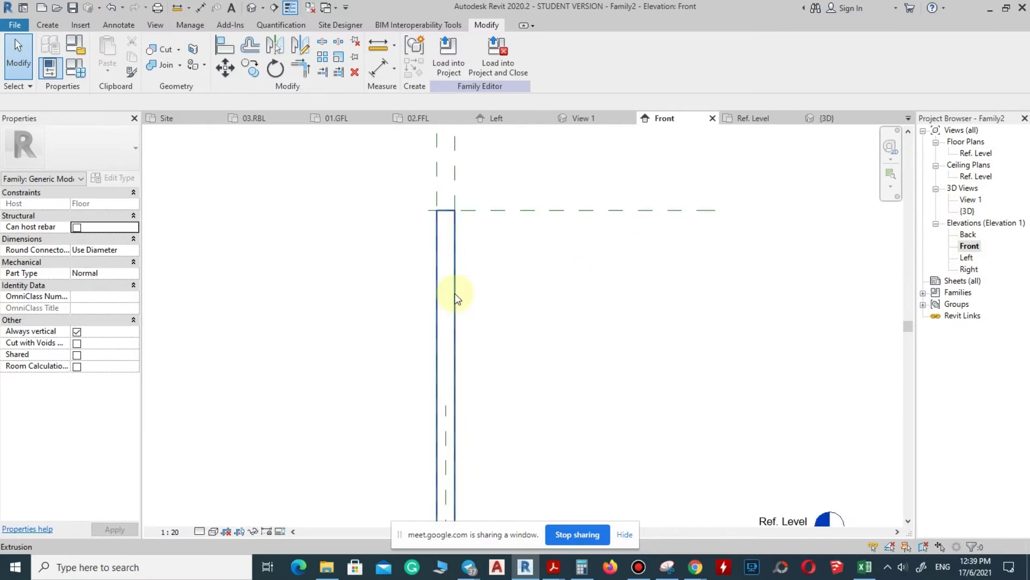
pyautogui.scroll(-2, 455, 294)
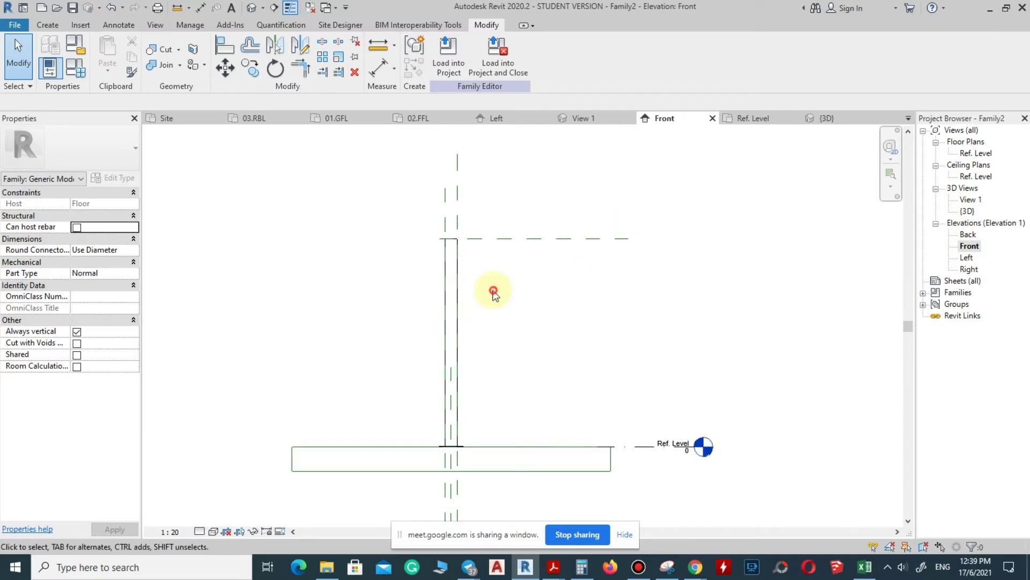
pyautogui.scroll(2, 450, 265)
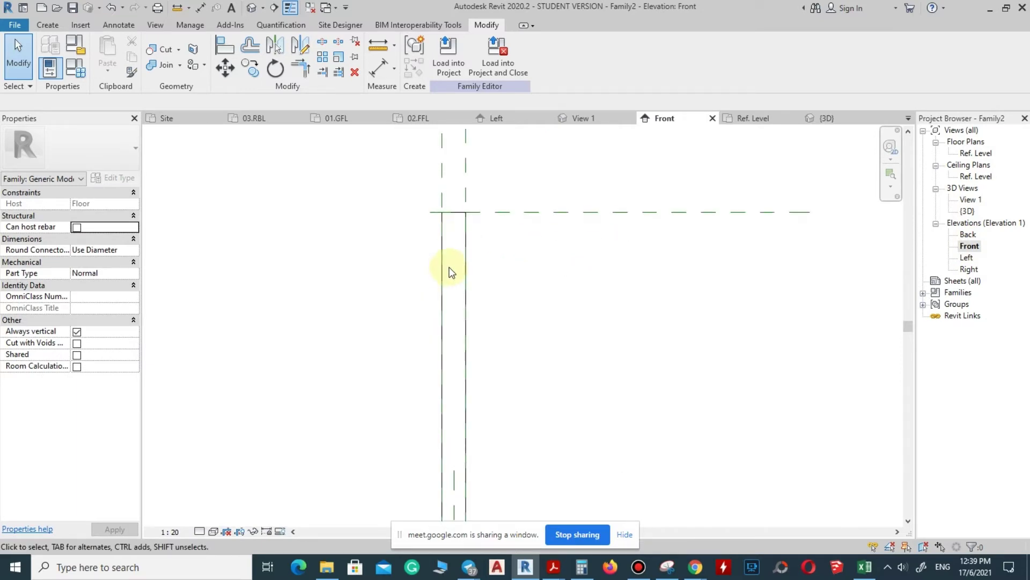
pyautogui.click(468, 198)
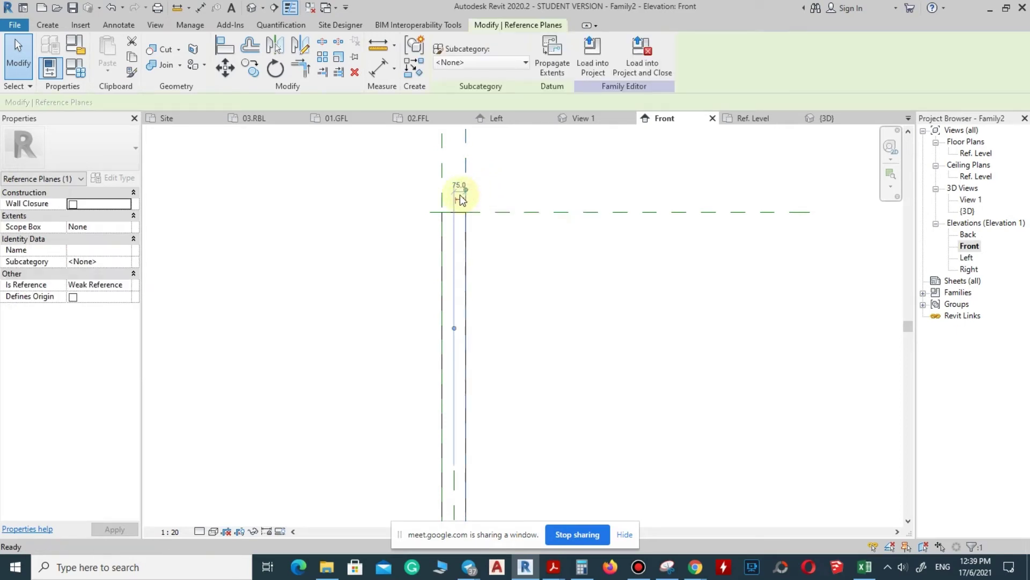
pyautogui.click(451, 195)
pyautogui.scroll(-3, 504, 245)
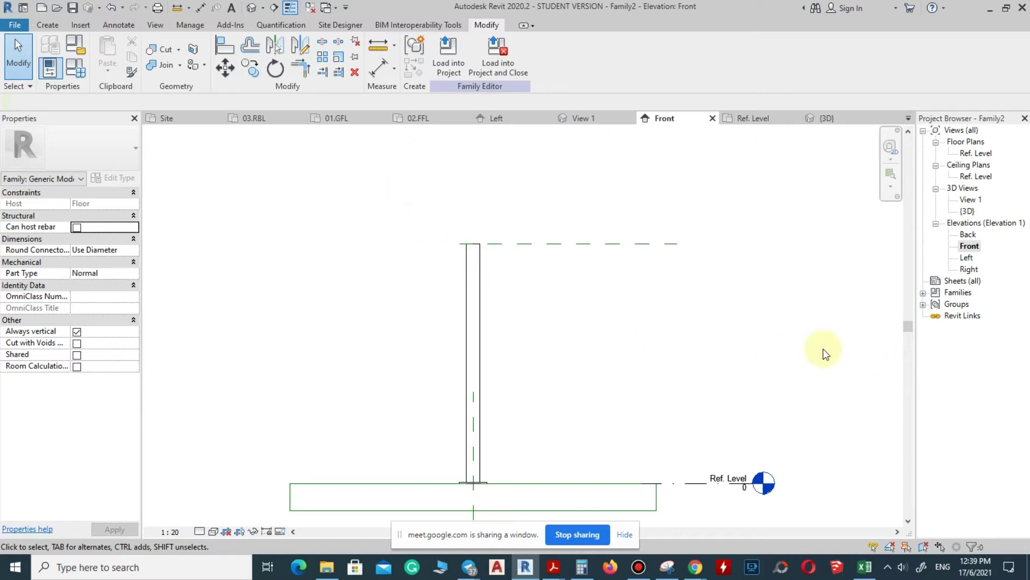
# - Examine the post in the Front elevation from its upper end down to the base plate
pyautogui.scroll(-2, 520, 321)
pyautogui.scroll(4, 486, 292)
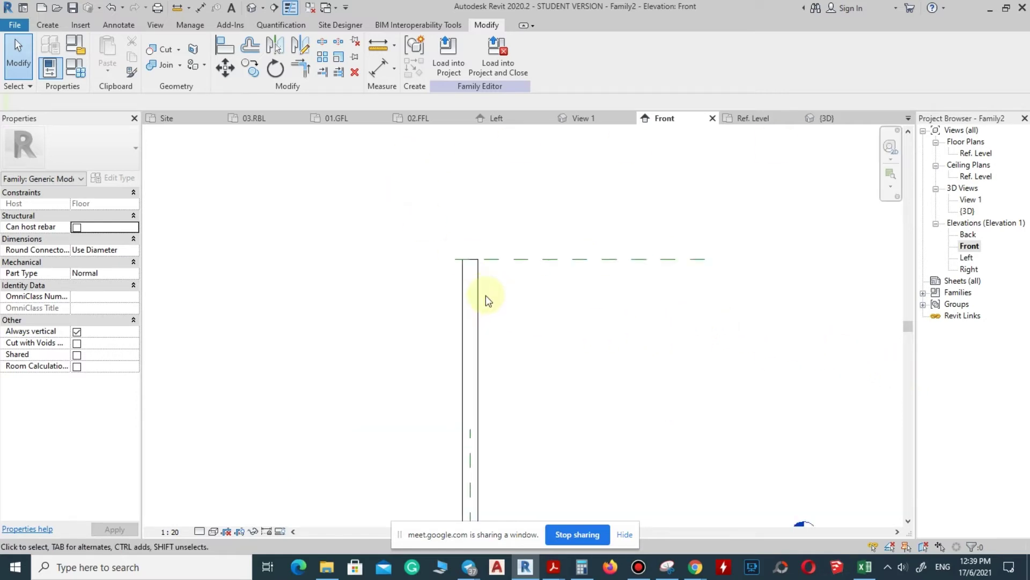
pyautogui.scroll(-4, 494, 282)
pyautogui.scroll(5, 489, 285)
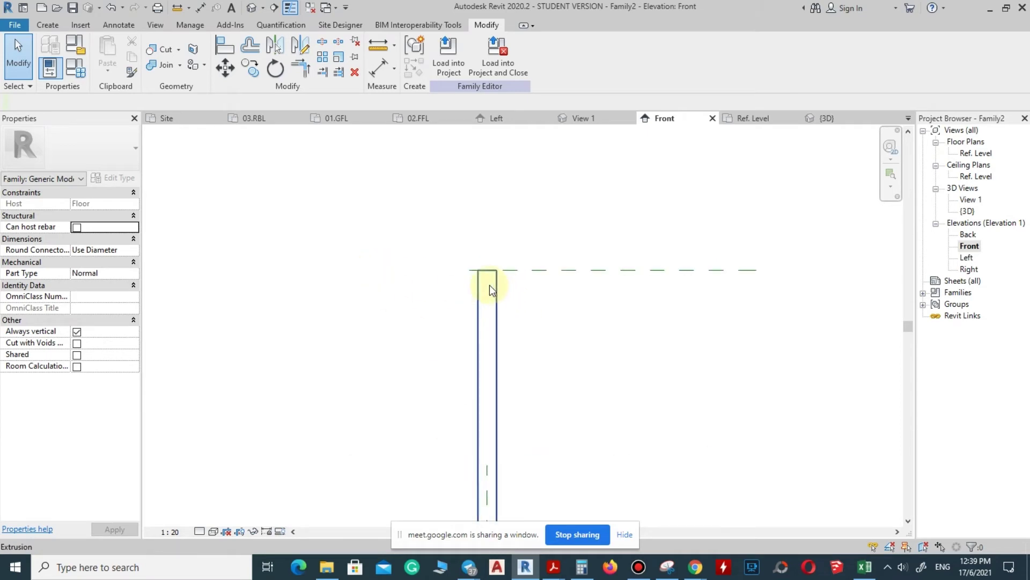
pyautogui.scroll(-1, 490, 465)
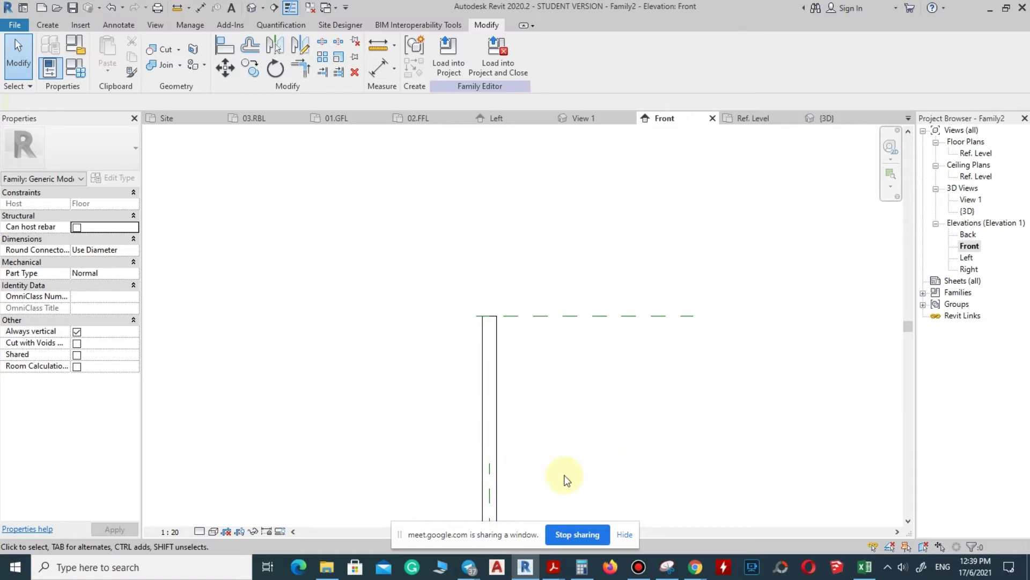
pyautogui.scroll(-2, 510, 459)
pyautogui.scroll(2, 435, 322)
pyautogui.scroll(-2, 463, 407)
pyautogui.scroll(2, 463, 407)
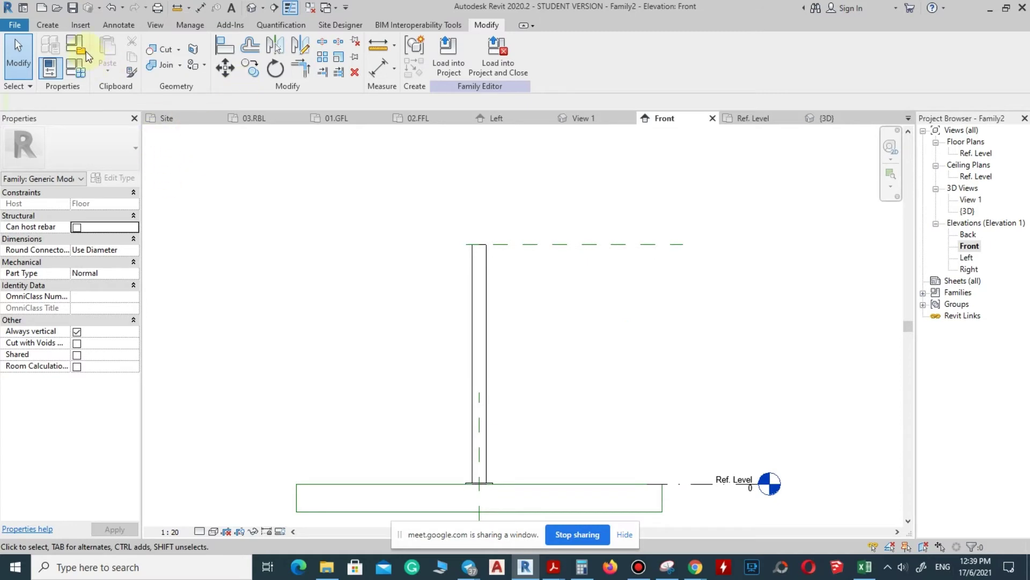
# - Place a vertical reference plane at a 150 offset to the left of the post's centre plane and extend it above the post
pyautogui.click(44, 25)
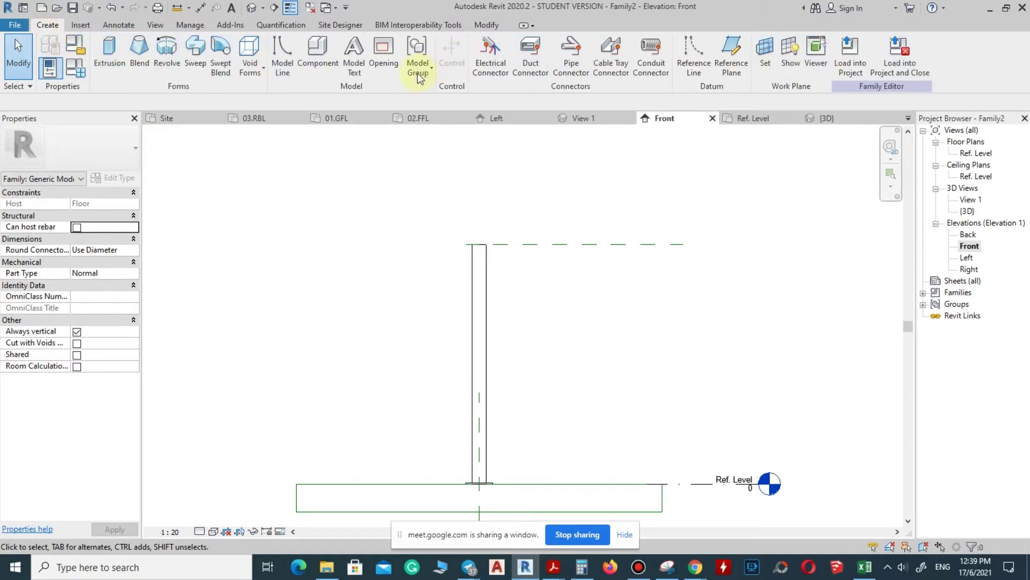
pyautogui.click(721, 73)
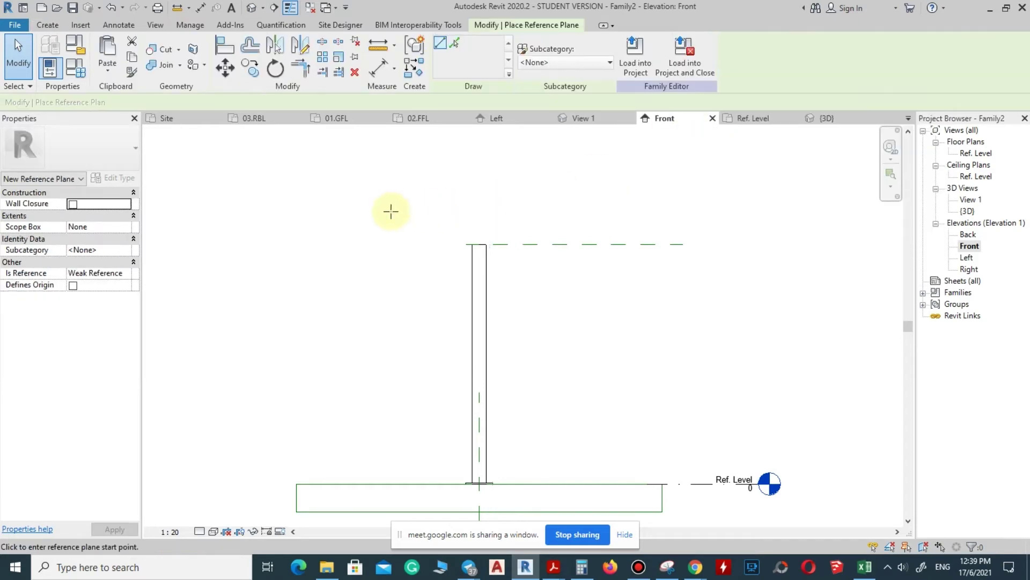
pyautogui.click(456, 45)
pyautogui.click(208, 102)
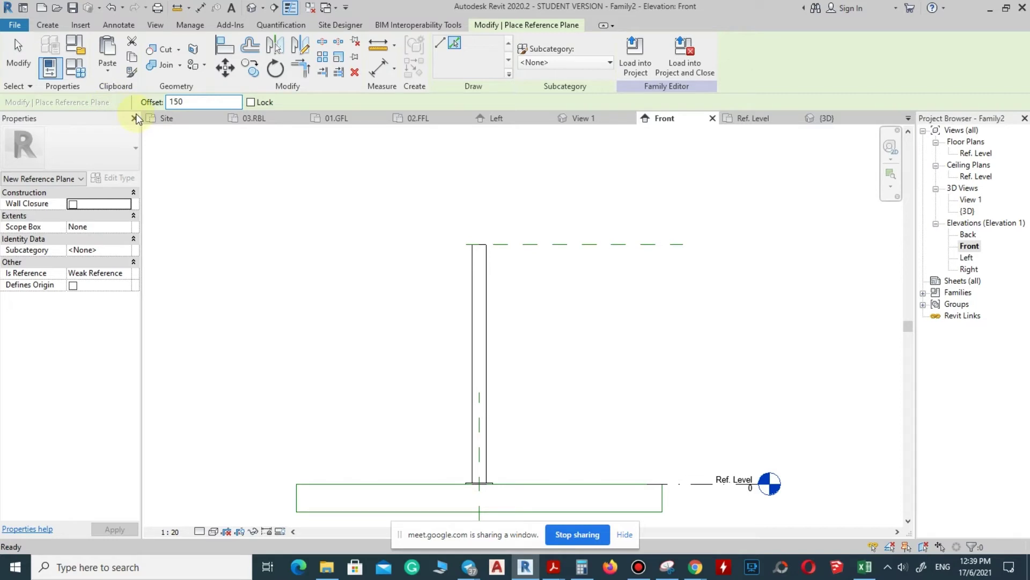
pyautogui.click(477, 460)
pyautogui.moveTo(471, 340); pyautogui.dragTo(472, 207)
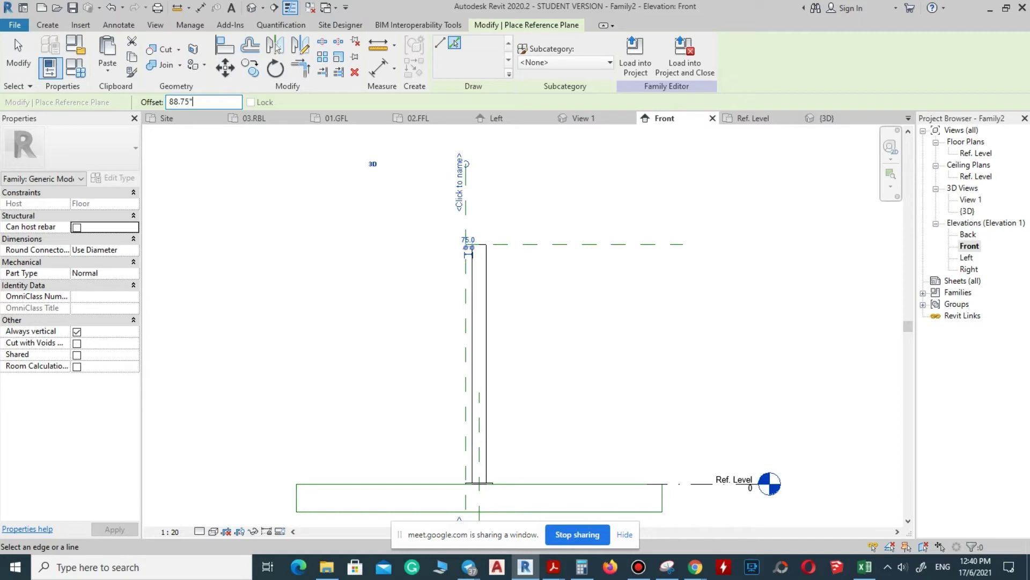
# - Place another vertical reference plane at an 88.75" offset to the right of the new plane beside the post
pyautogui.press('Return')
pyautogui.click(466, 222)
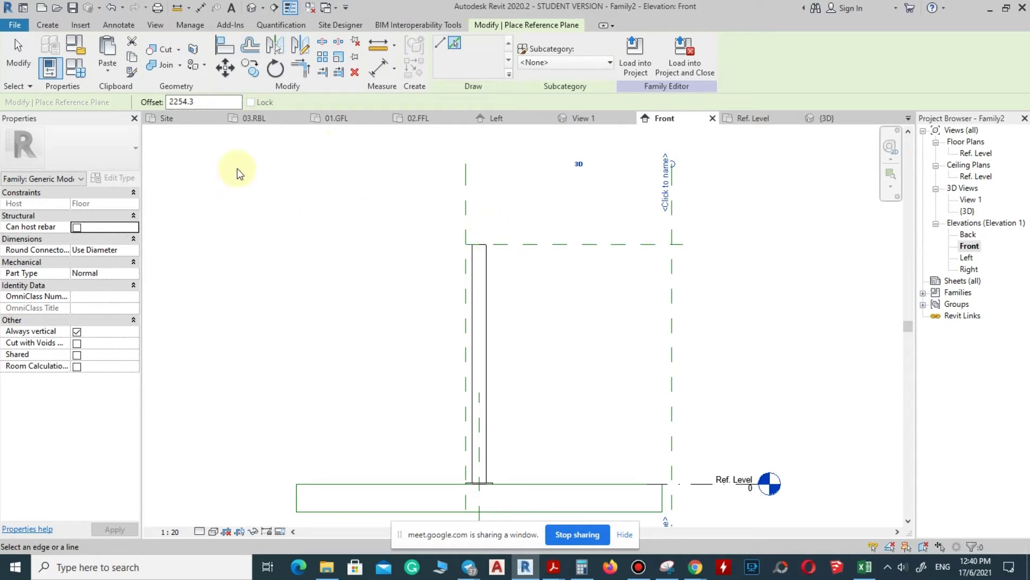
# - Place a horizontal reference plane at a 100 offset above the plane at the top of the post
pyautogui.doubleClick(206, 102)
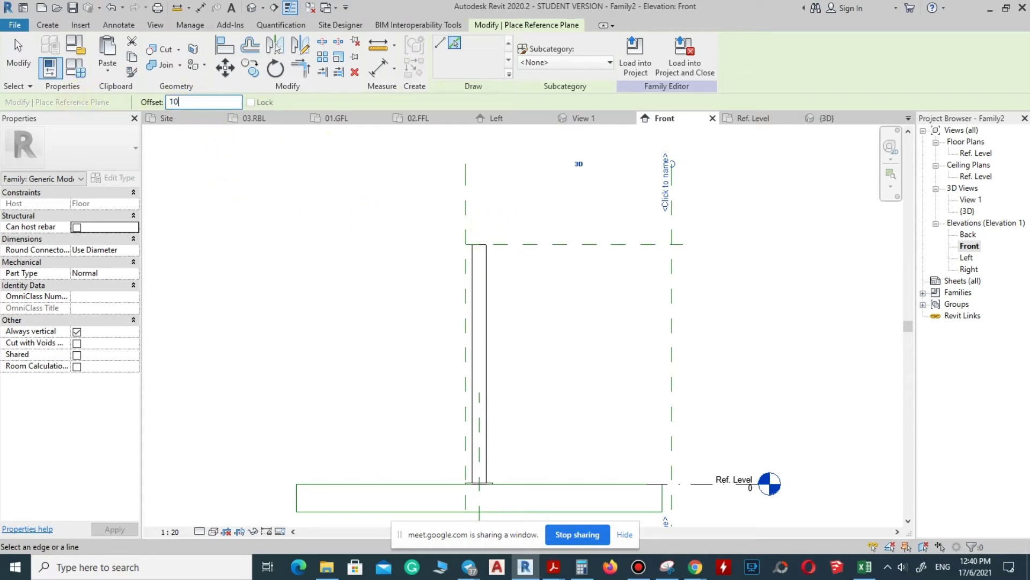
pyautogui.click(536, 241)
pyautogui.scroll(2, 555, 256)
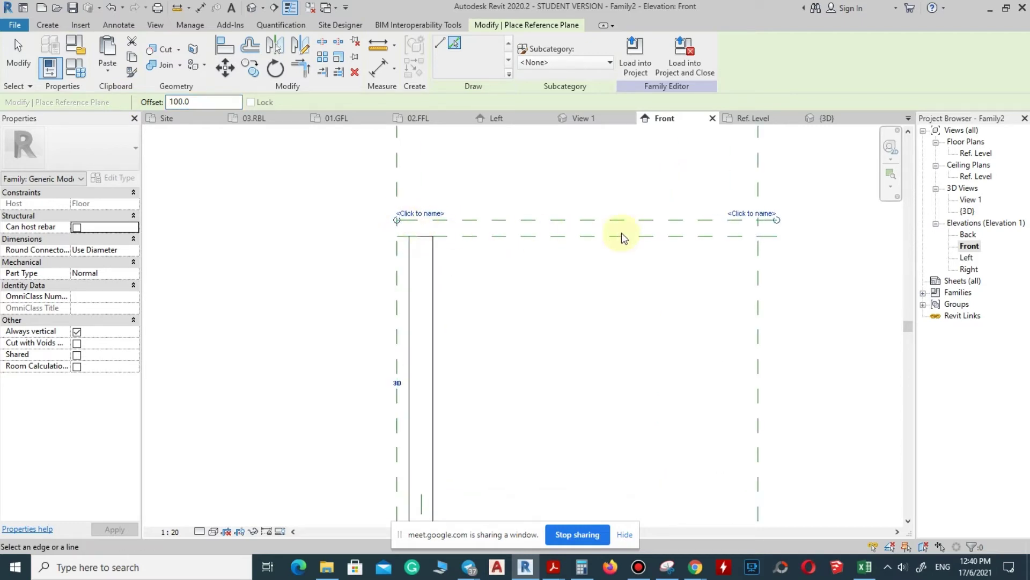
pyautogui.scroll(3, 495, 266)
pyautogui.scroll(-2, 473, 260)
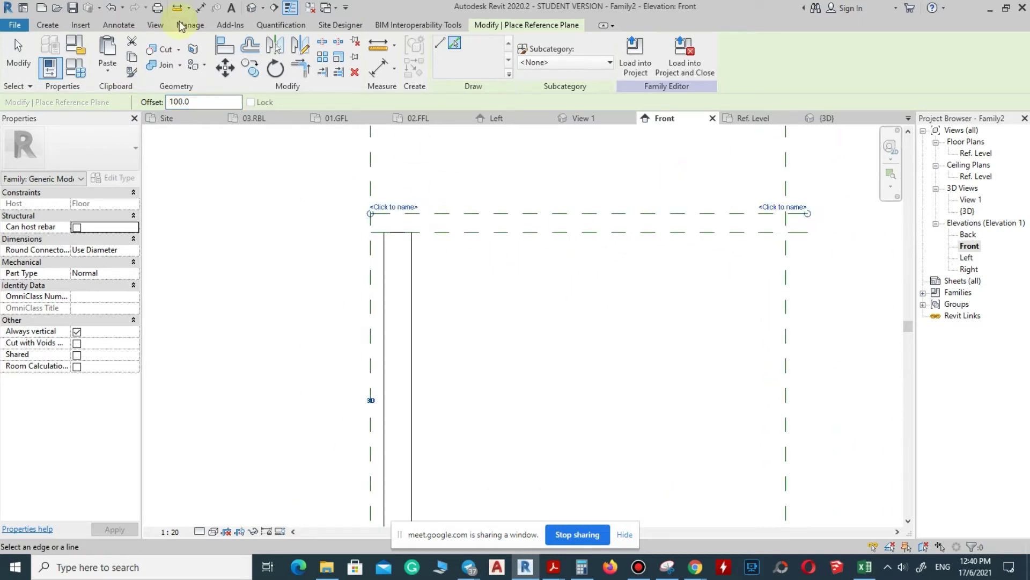
# - Start an extrusion and sketch the bar's rectangle between the two horizontal and two outer vertical reference planes
pyautogui.click(47, 24)
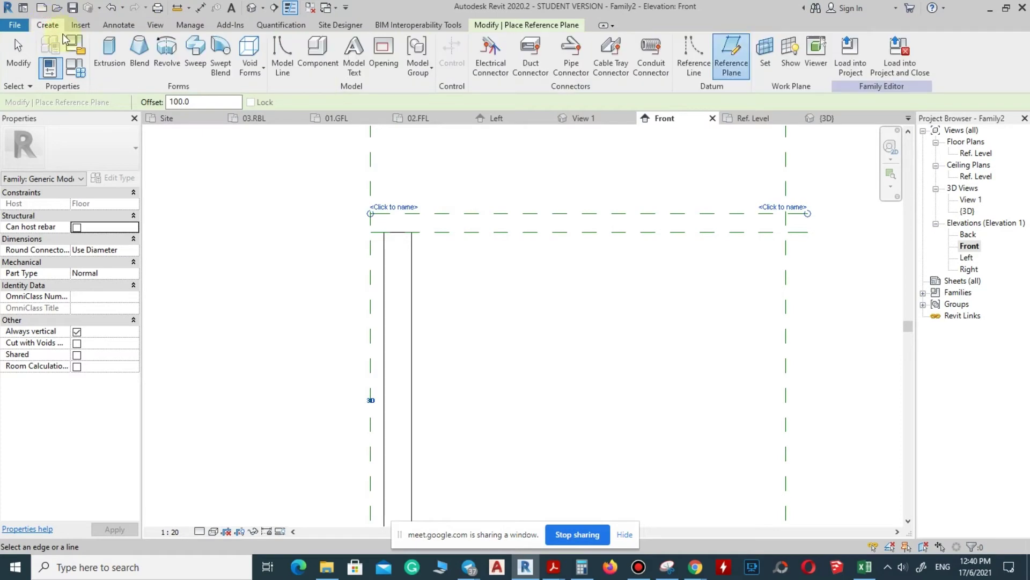
pyautogui.click(109, 59)
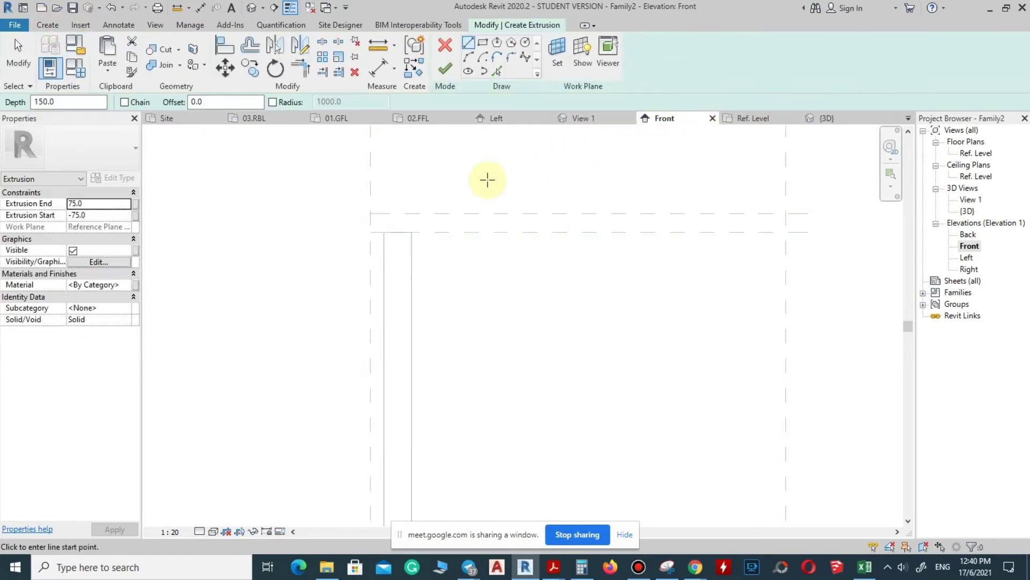
pyautogui.click(483, 44)
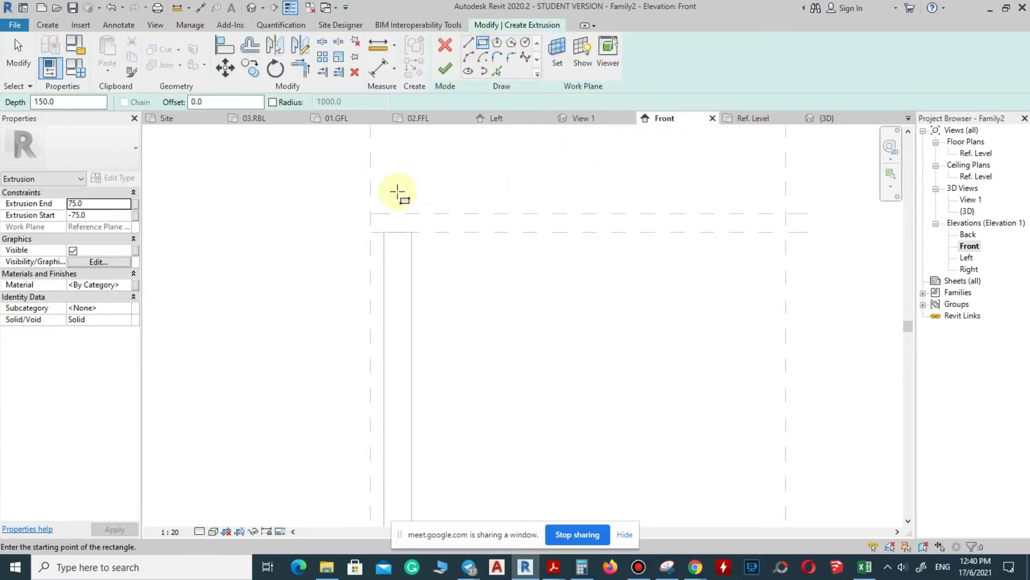
pyautogui.click(370, 214)
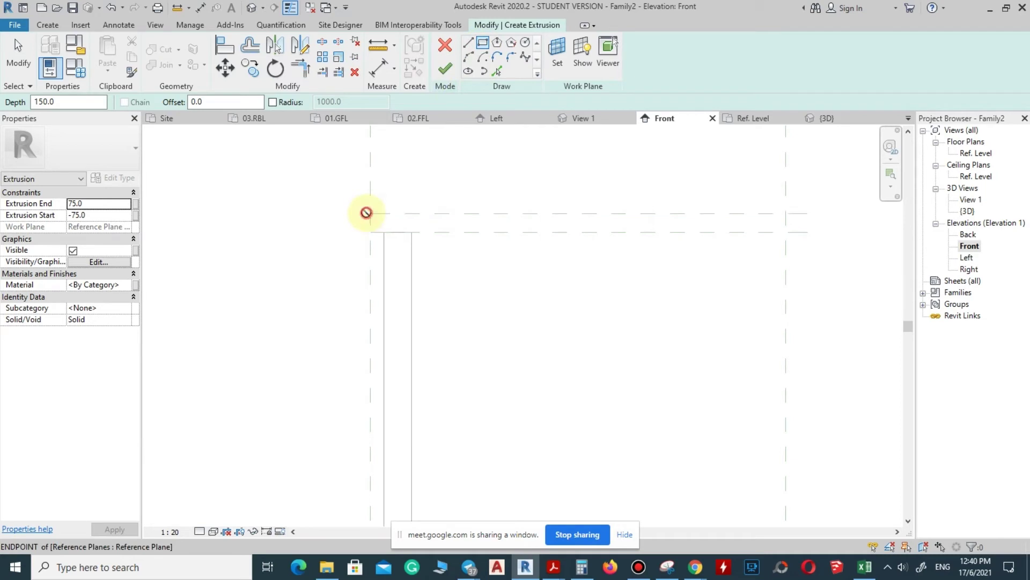
pyautogui.click(786, 232)
pyautogui.scroll(2, 537, 246)
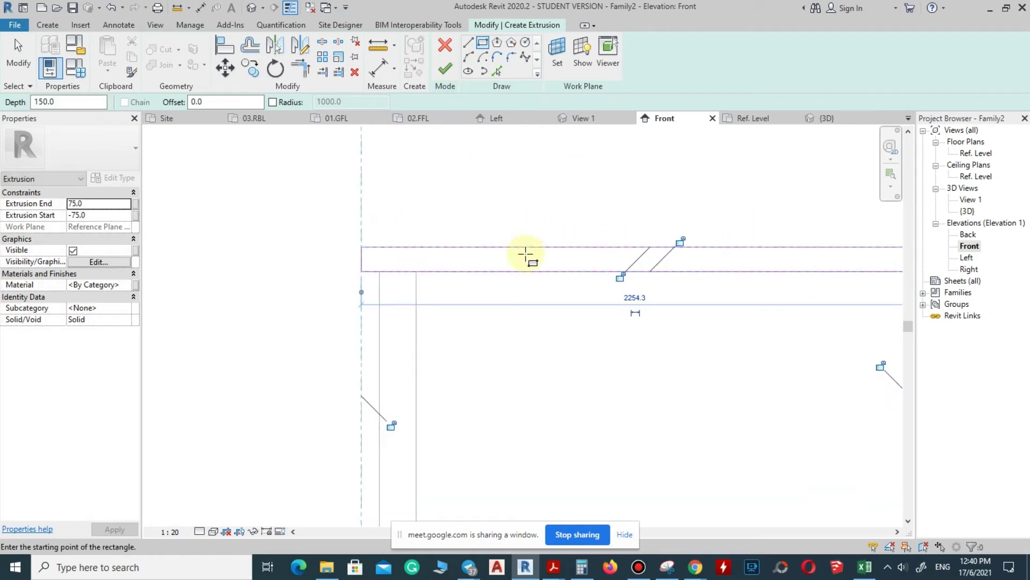
# - Set the bar's extrusion start to -50 and extrusion end to 50, and finish the extrusion
pyautogui.click(94, 216)
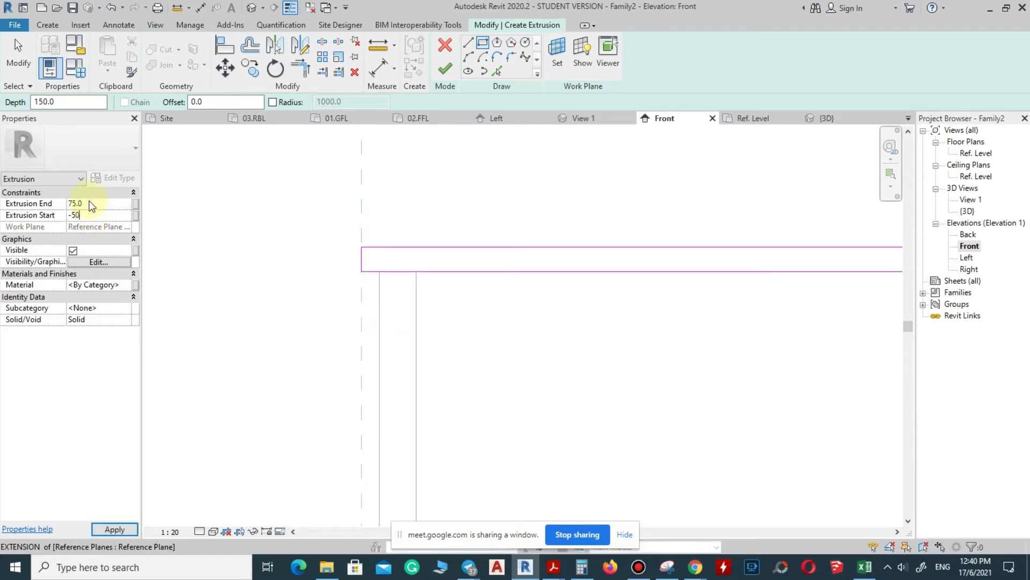
pyautogui.click(86, 203)
pyautogui.write('50')
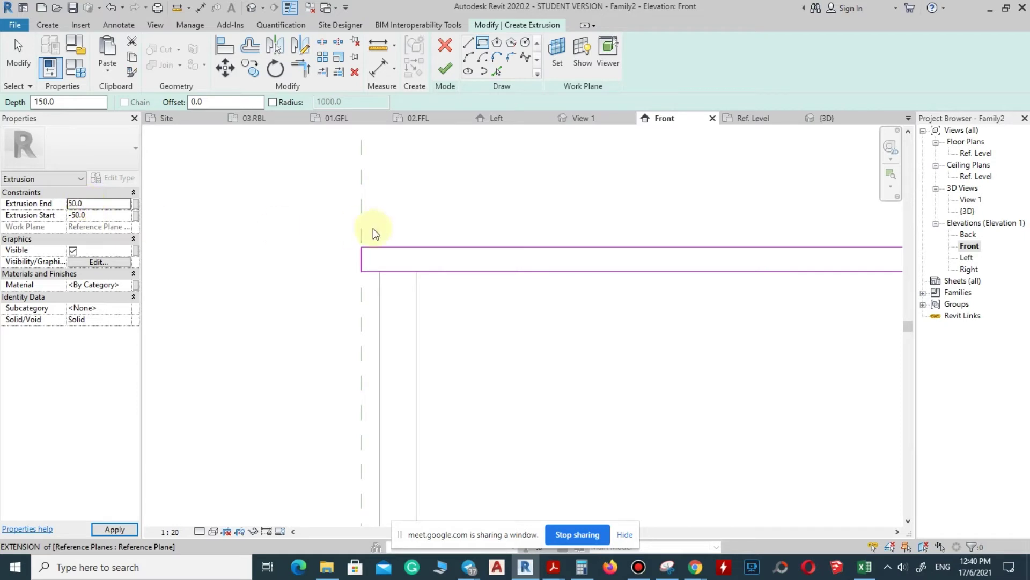
pyautogui.click(107, 528)
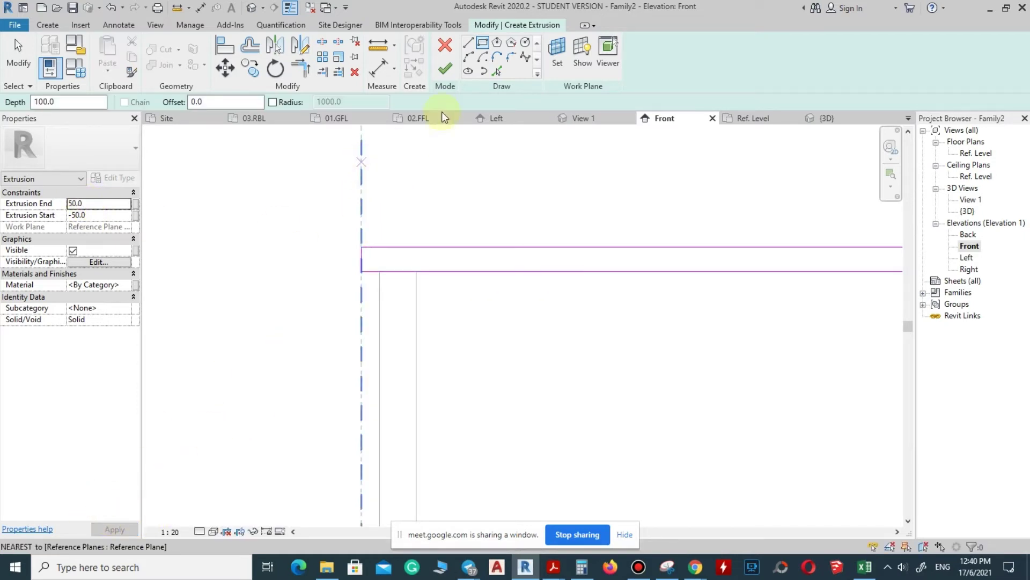
pyautogui.click(445, 68)
pyautogui.click(549, 187)
pyautogui.scroll(-2, 458, 348)
# - Examine the post and the horizontal bar in the 3D view, including how the bar sits on the post
pyautogui.click(252, 7)
pyautogui.scroll(-3, 506, 396)
pyautogui.scroll(-1, 389, 408)
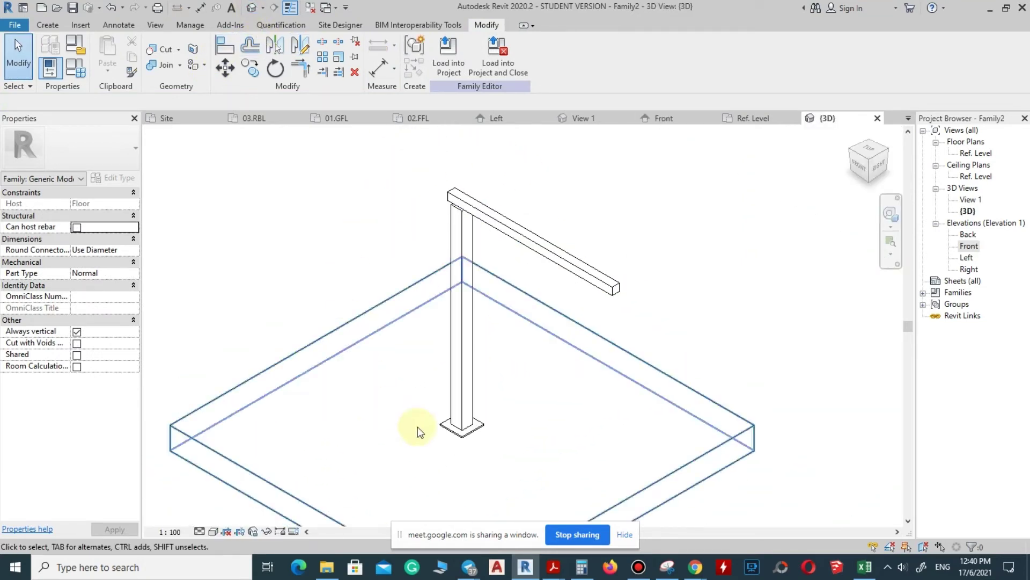
pyautogui.scroll(4, 462, 221)
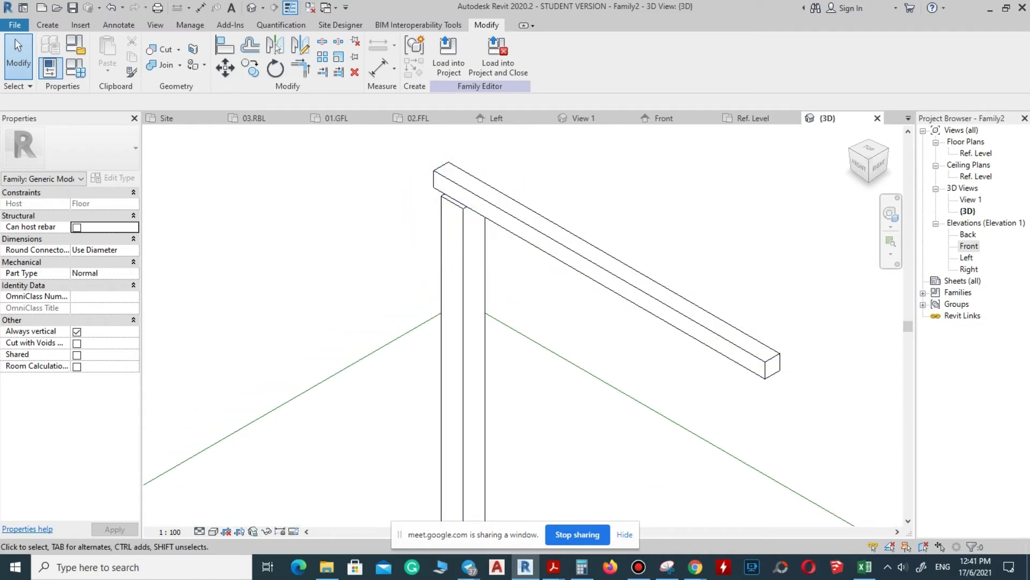
pyautogui.scroll(-1, 525, 285)
pyautogui.scroll(-4, 525, 284)
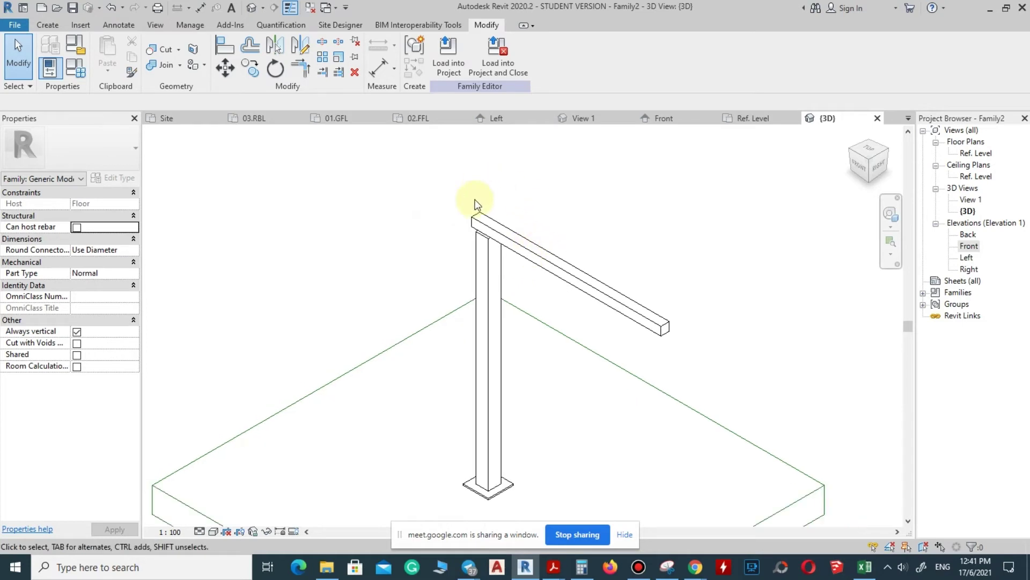
pyautogui.scroll(3, 460, 276)
pyautogui.scroll(-3, 518, 222)
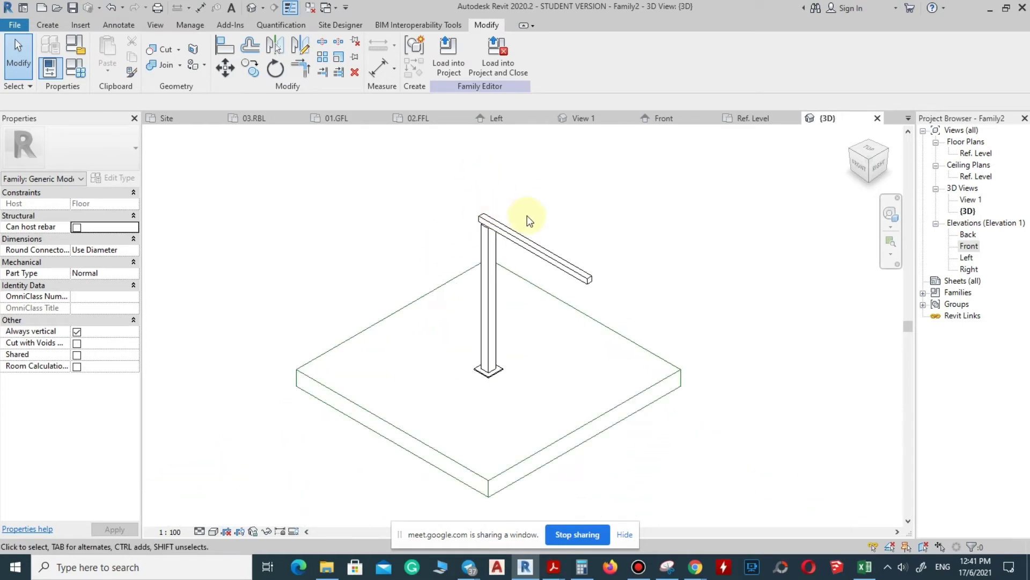
pyautogui.scroll(-1, 493, 256)
pyautogui.scroll(2, 493, 253)
pyautogui.scroll(1, 550, 343)
pyautogui.click(534, 358)
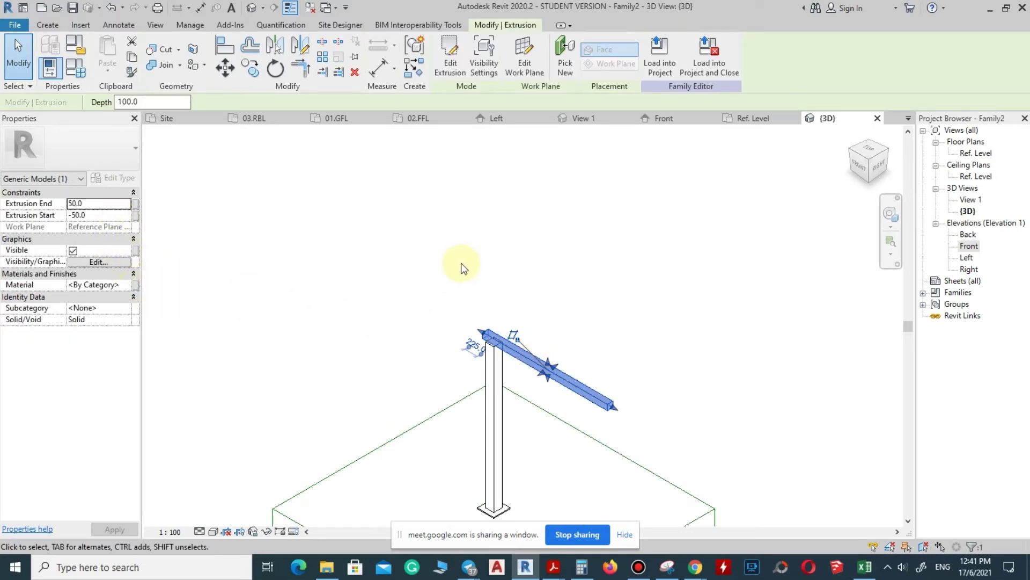
pyautogui.click(520, 188)
pyautogui.scroll(-2, 538, 298)
pyautogui.scroll(2, 539, 298)
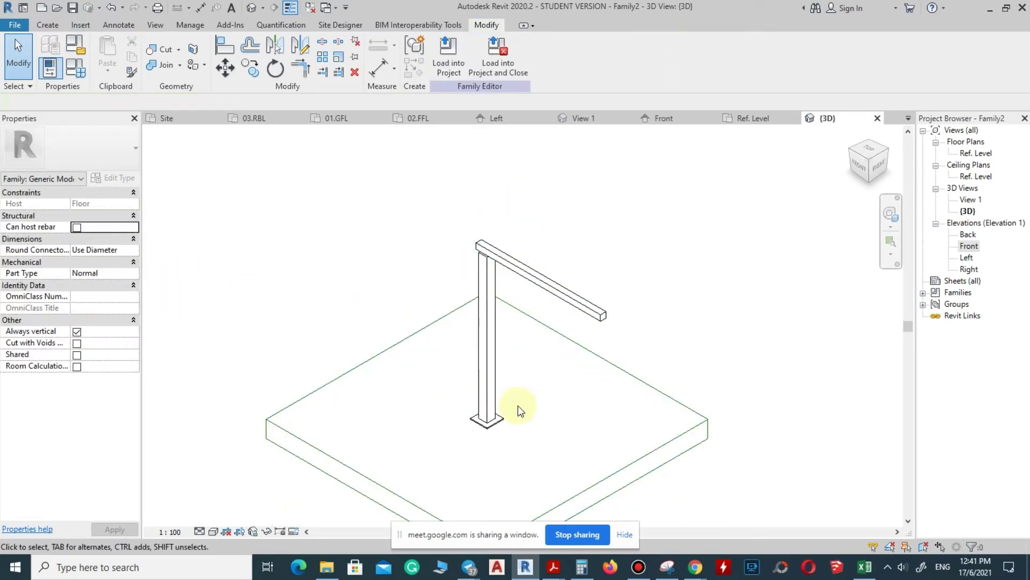
# - Start saving the model as a family file and create and open a new folder named FAMILY R inside SUBMISSION
pyautogui.click(8, 25)
pyautogui.moveTo(78, 182)
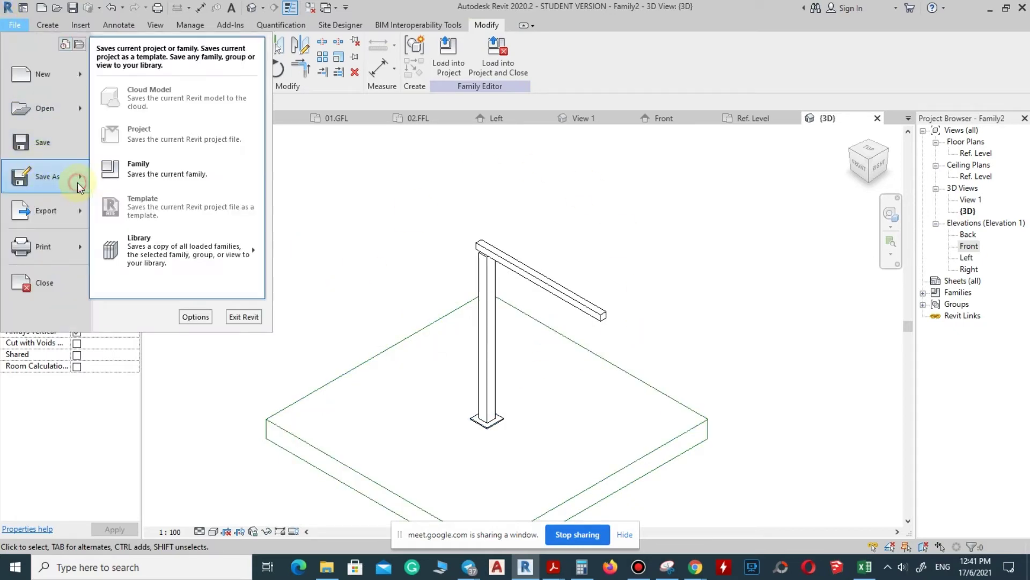
pyautogui.click(127, 181)
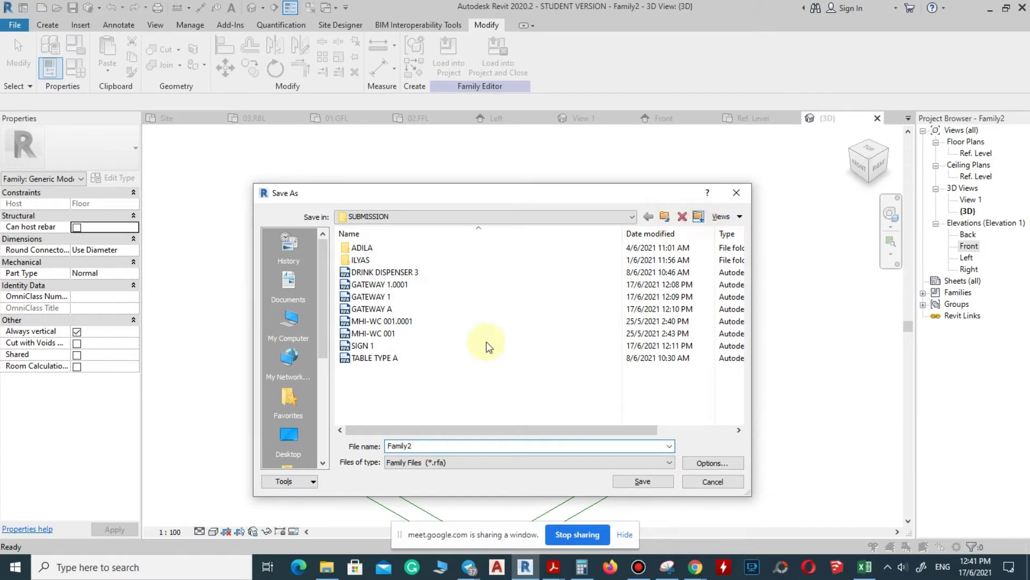
pyautogui.write('family')
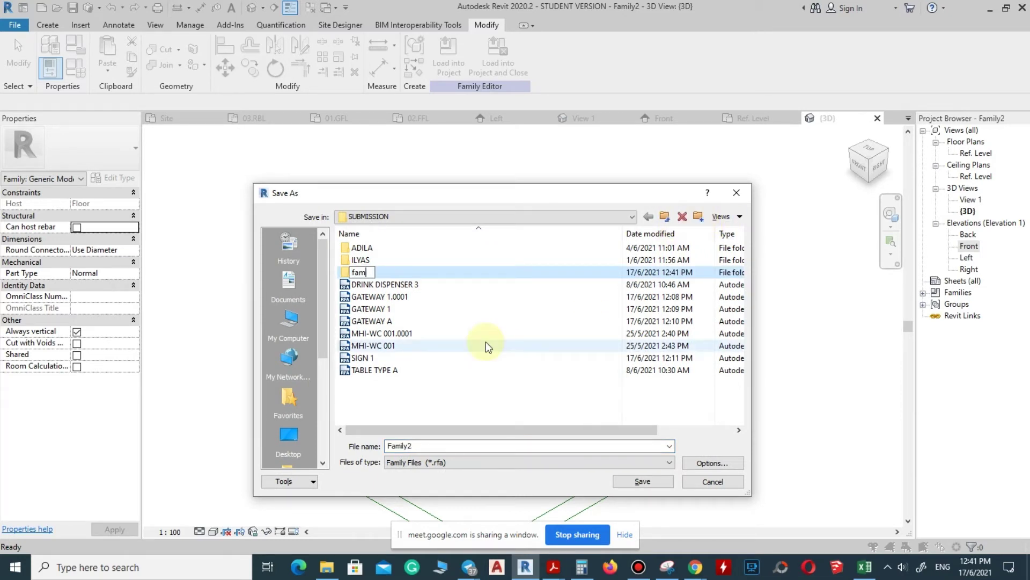
pyautogui.press('BackSpace')
pyautogui.press('BackSpace')
pyautogui.press('BackSpace')
pyautogui.press('BackSpace')
pyautogui.press('BackSpace')
pyautogui.press('BackSpace')
pyautogui.write('FAMILY R')
pyautogui.press('Return')
pyautogui.press('Return')
# - Save the family in the new folder under the file name GATEWAY TYPE 1
pyautogui.doubleClick(473, 450)
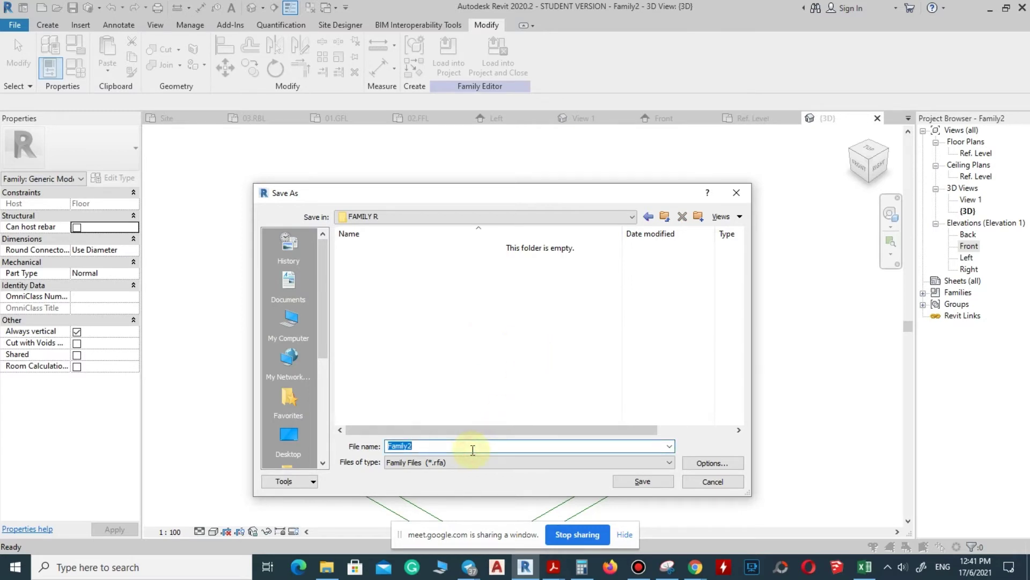
pyautogui.write('GATEW')
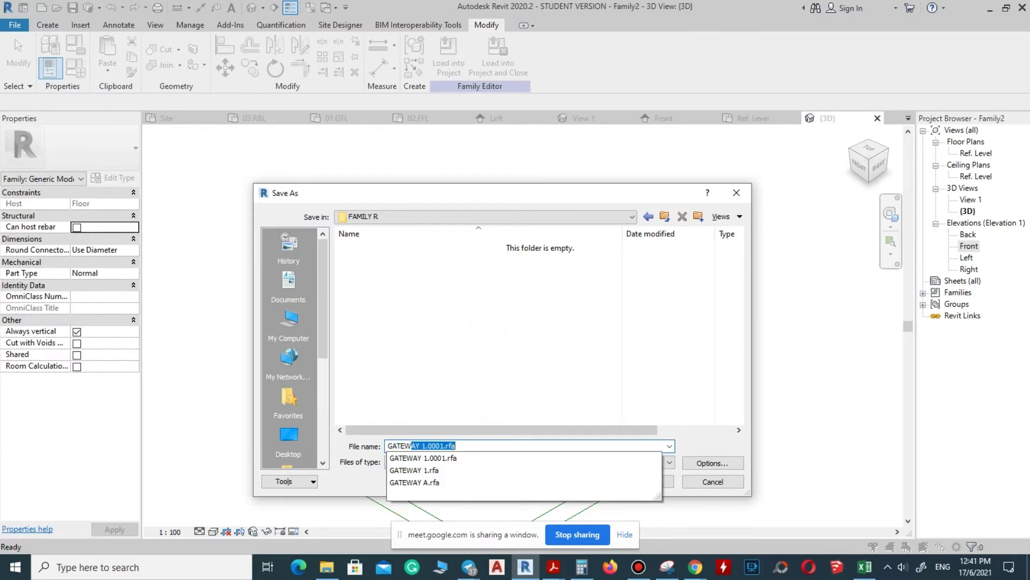
pyautogui.write('AY TYPE 1')
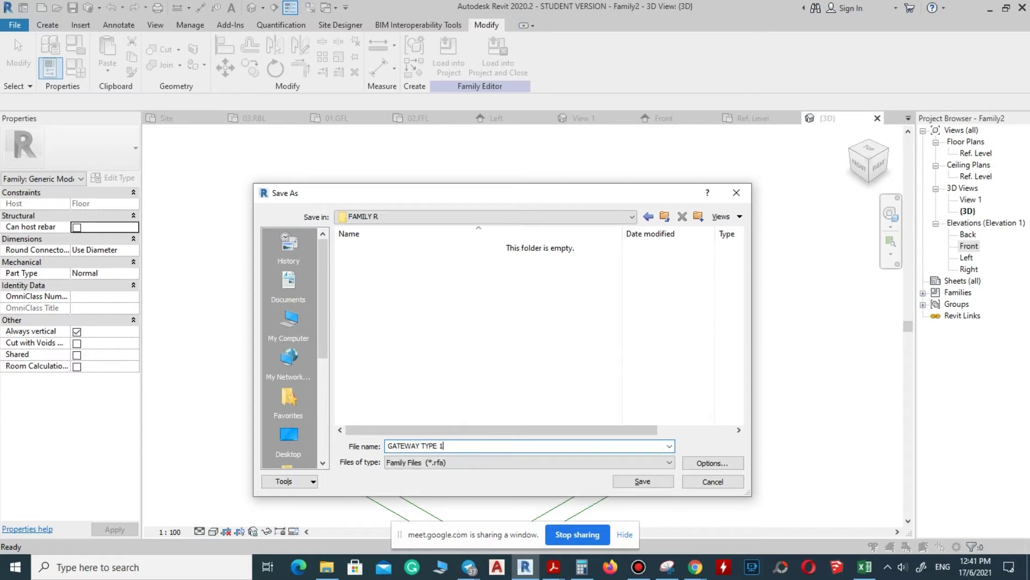
pyautogui.click(644, 483)
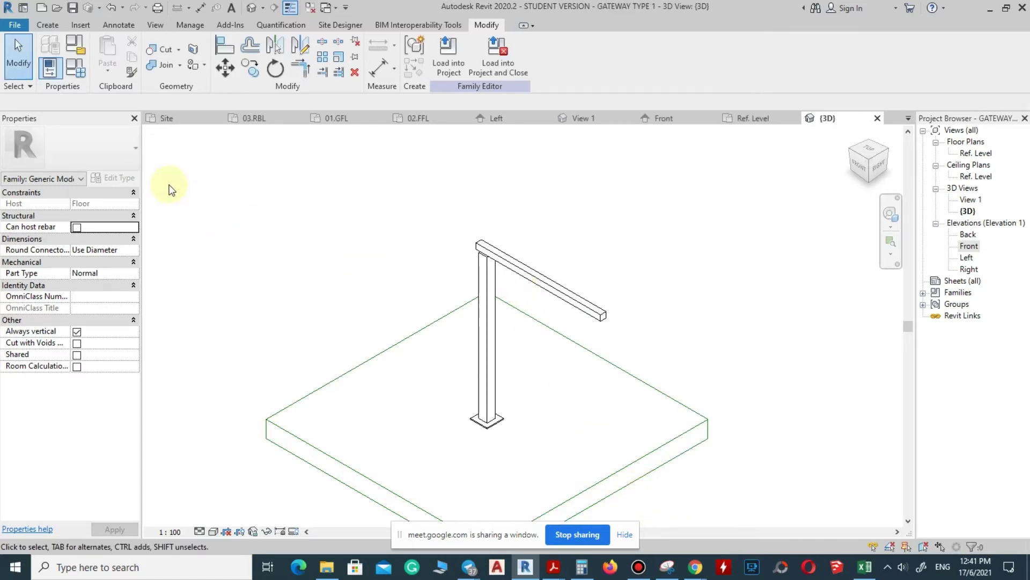
# - Load the family into the project Z - ARCHI - FACADE 1 - with kerb.rvt, close the family, and save the project
pyautogui.click(497, 69)
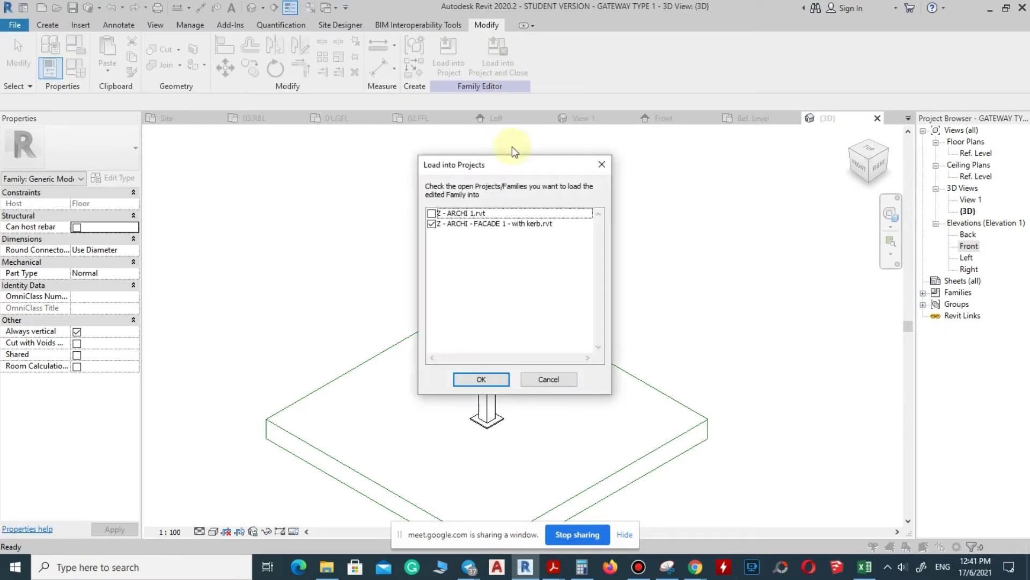
pyautogui.click(481, 380)
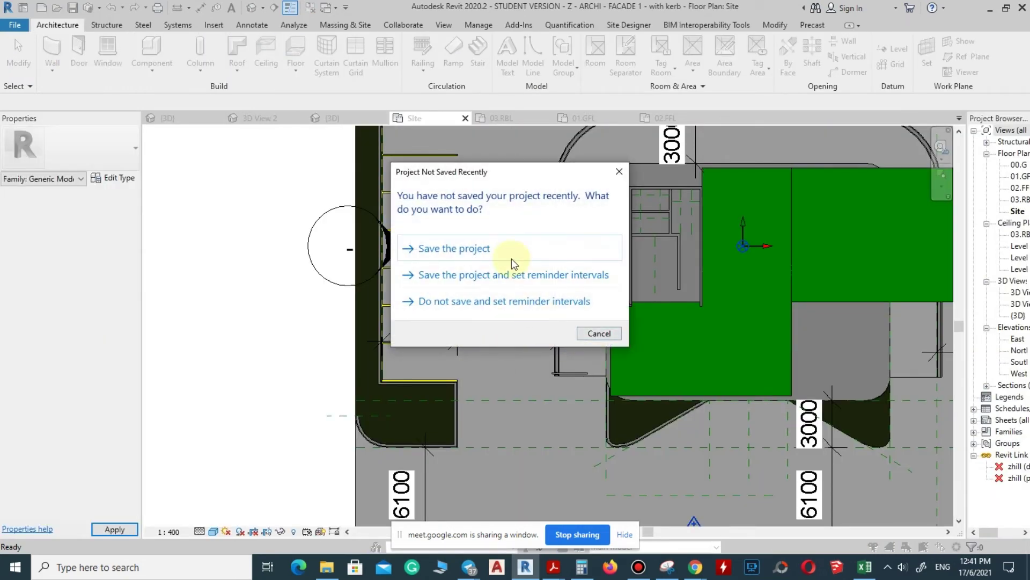
pyautogui.click(513, 249)
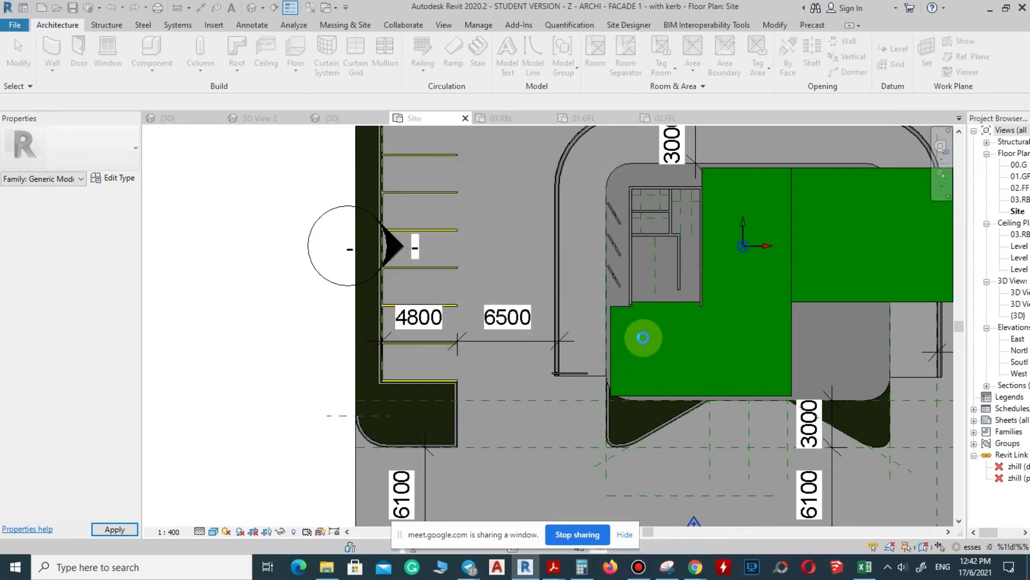
# - Place a GATEWAY TYPE 1 instance on the kerb in the Site plan, just above the existing gateway, and end placement
pyautogui.scroll(3, 552, 421)
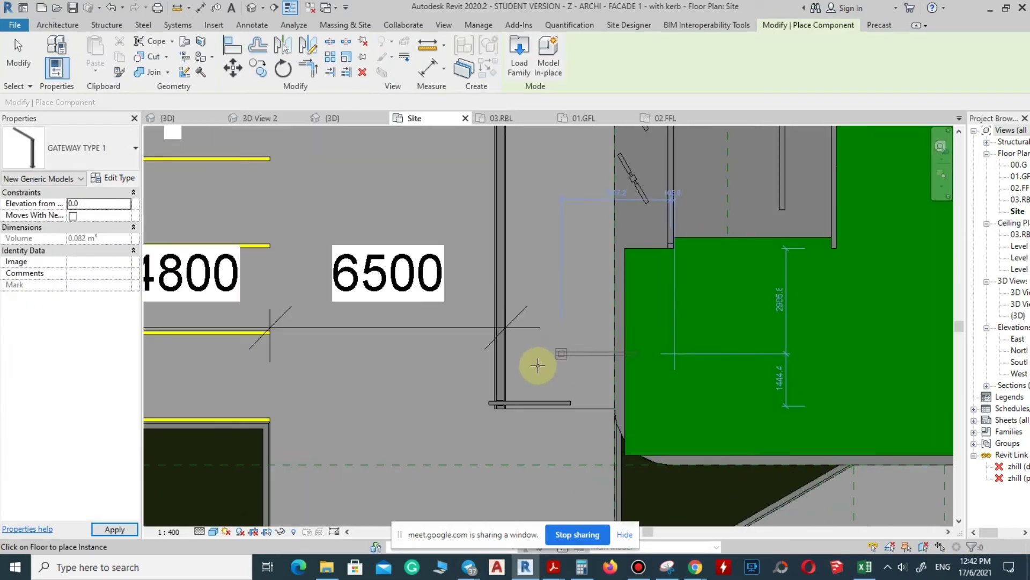
pyautogui.scroll(5, 414, 402)
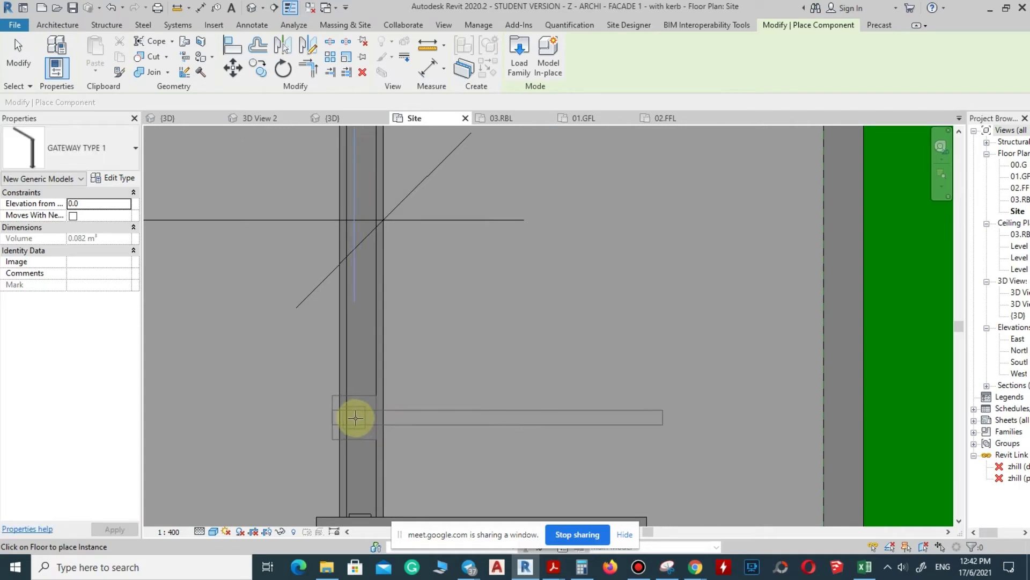
pyautogui.scroll(3, 357, 419)
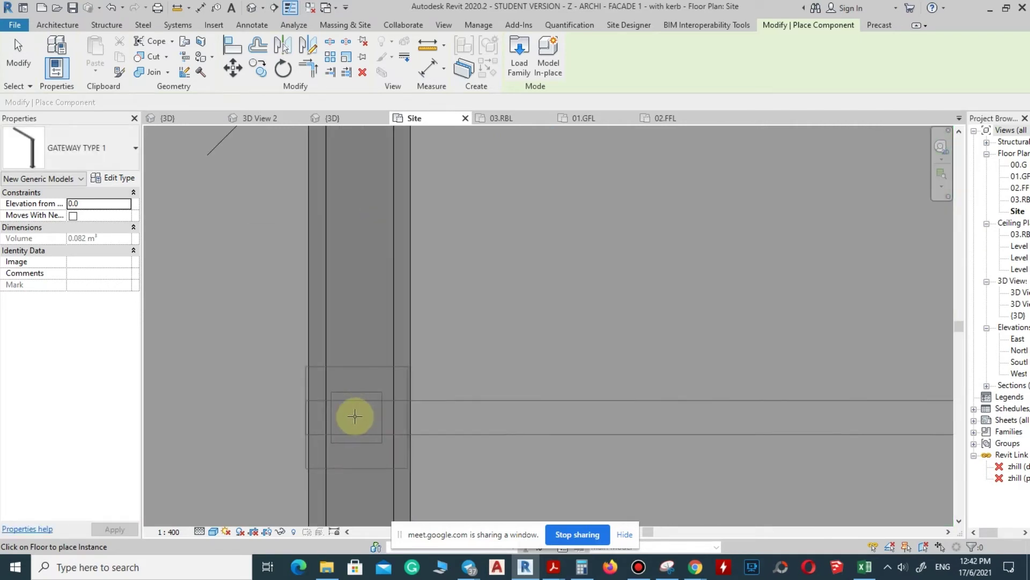
pyautogui.scroll(-5, 357, 416)
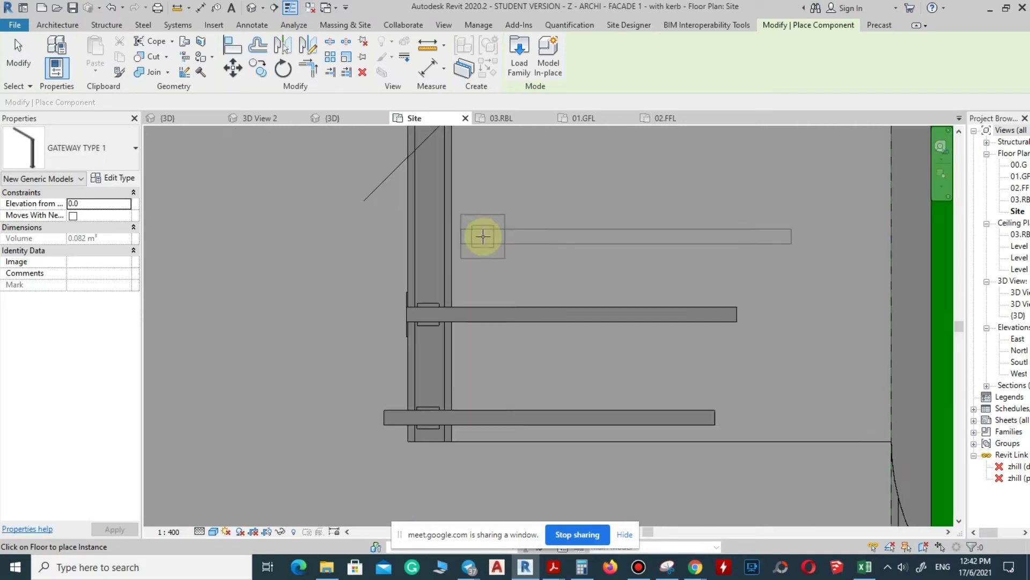
pyautogui.press('Escape')
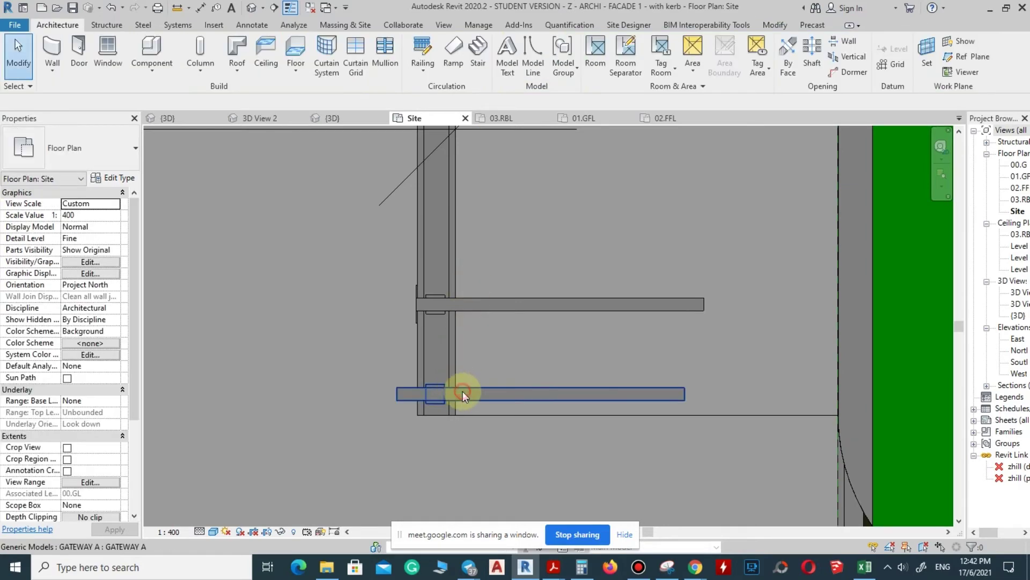
# - Delete the old GATEWAY A instance near the end of the kerb
pyautogui.click(462, 391)
pyautogui.press('Delete')
# - Check the placed GATEWAY TYPE 1 instance on the kerb in the Site plan and in the default 3D view
pyautogui.scroll(2, 402, 359)
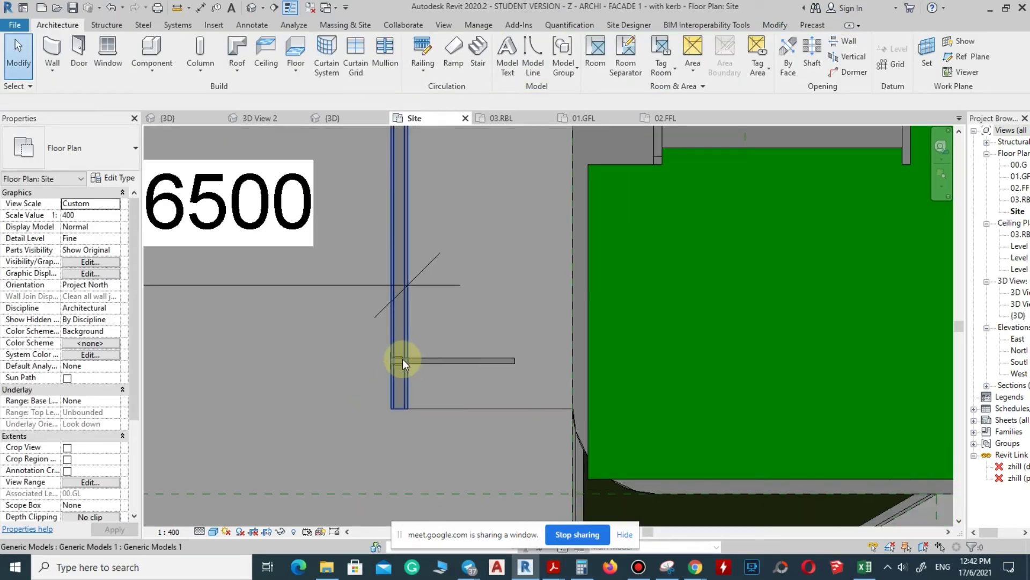
pyautogui.scroll(-2, 399, 395)
pyautogui.scroll(2, 389, 346)
pyautogui.click(444, 346)
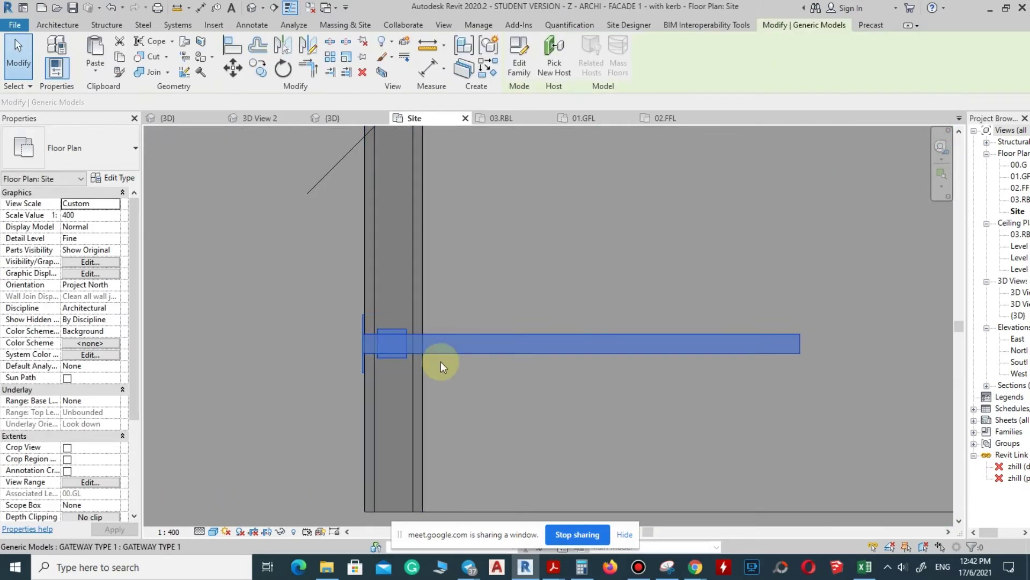
pyautogui.scroll(-3, 495, 360)
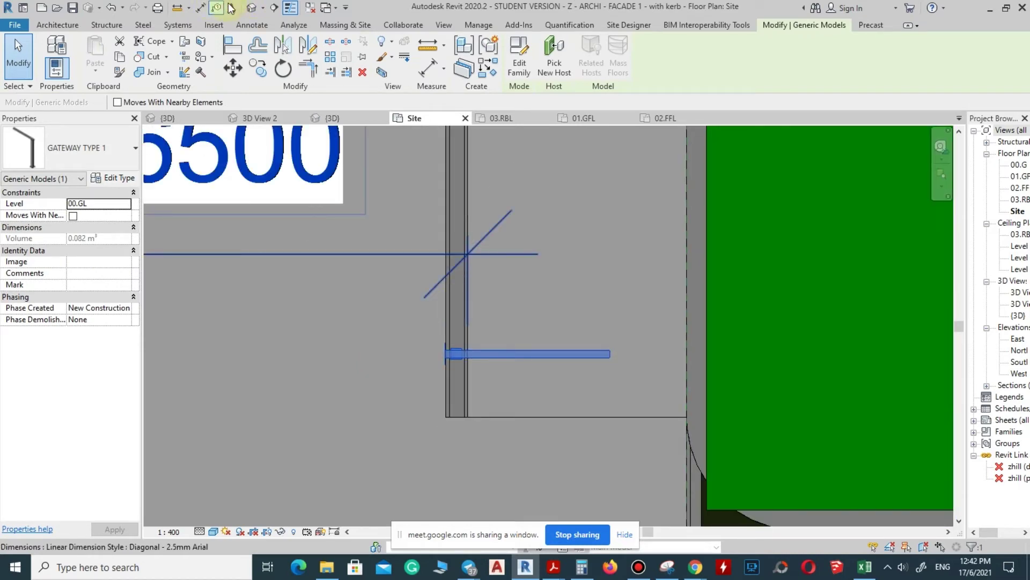
pyautogui.click(251, 8)
pyautogui.press('Escape')
pyautogui.scroll(5, 479, 424)
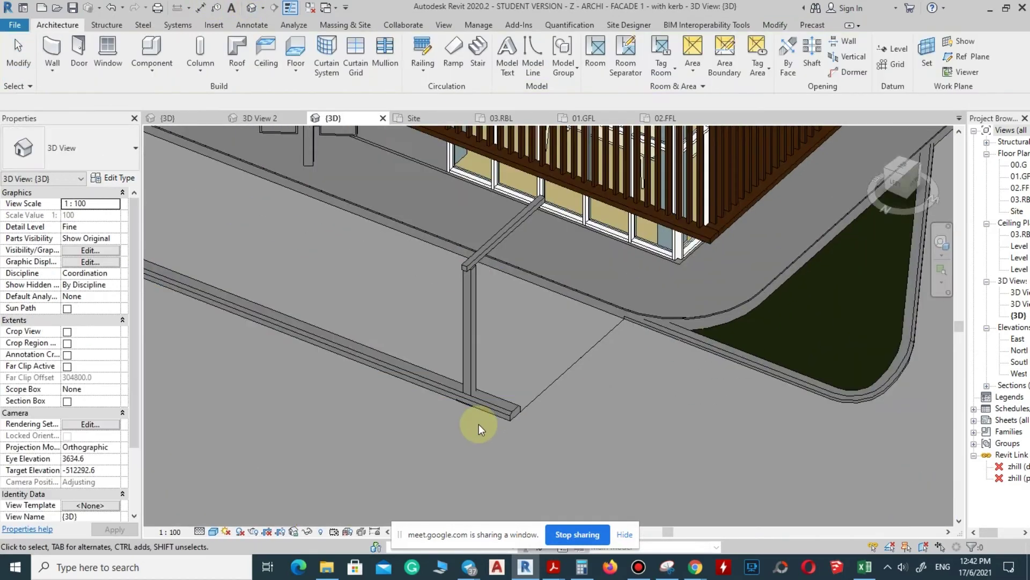
# - Select the gateway in 3D and examine how its post and base plate meet the kerb
pyautogui.click(468, 336)
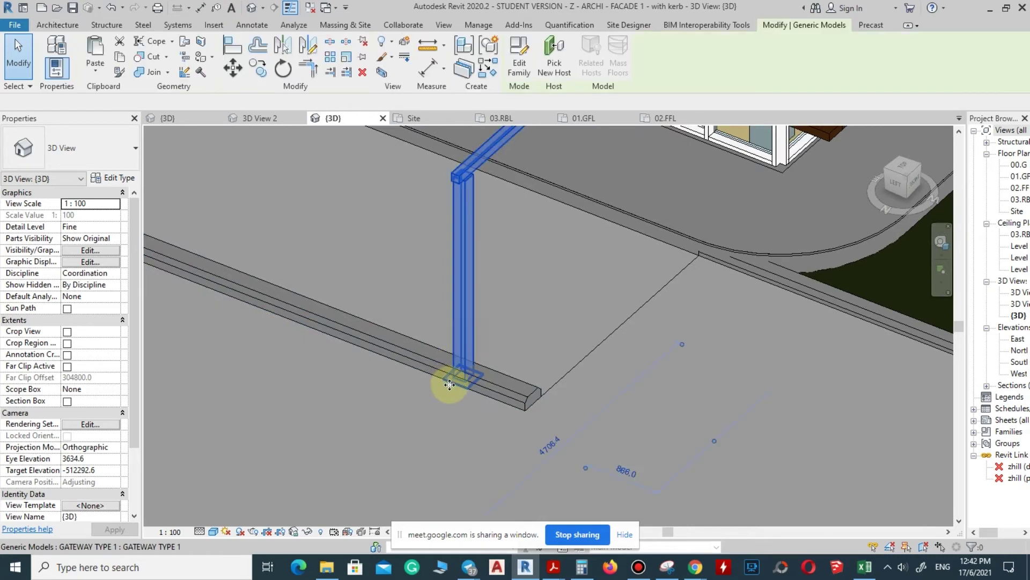
pyautogui.scroll(4, 463, 373)
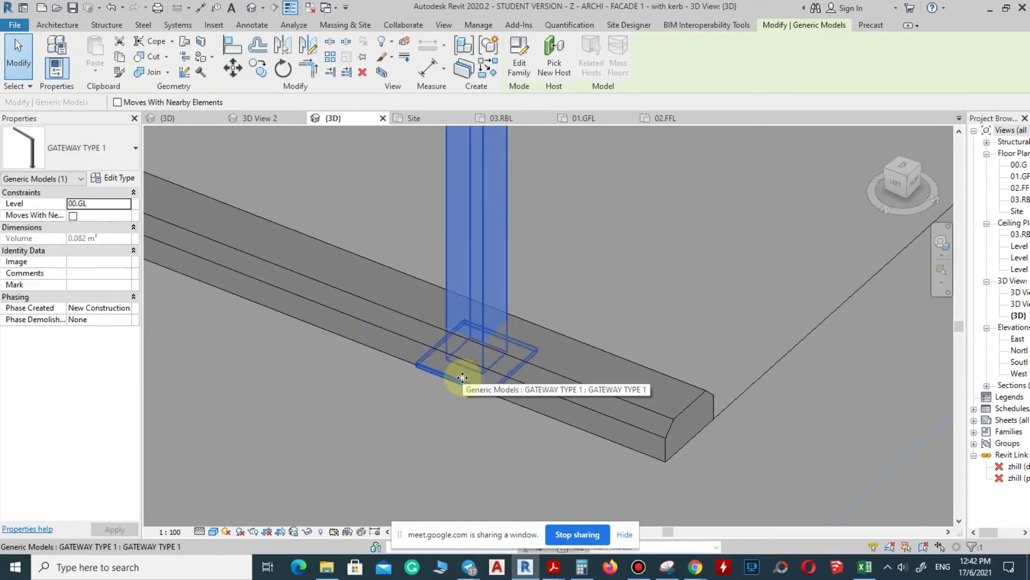
pyautogui.scroll(-2, 467, 376)
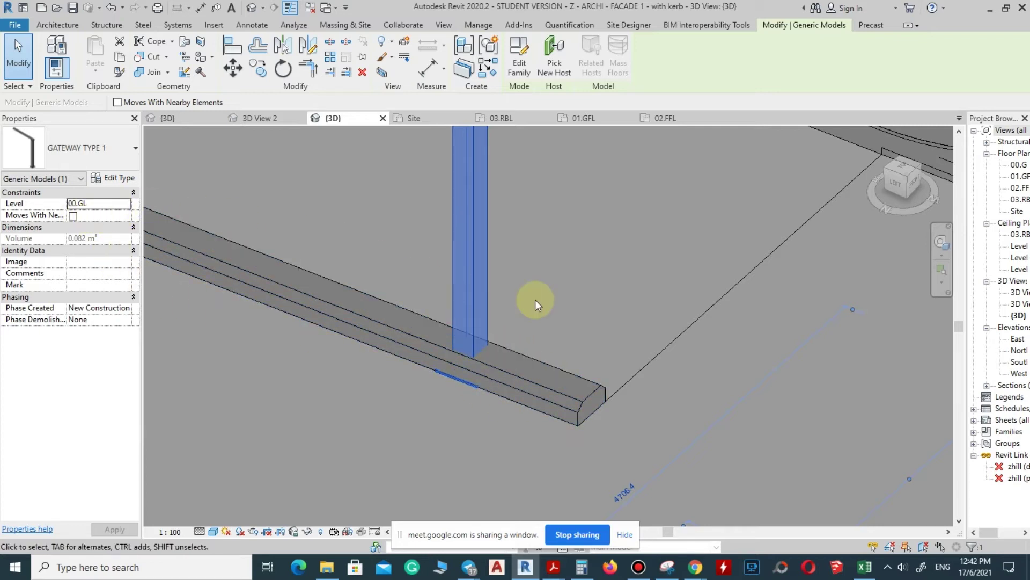
pyautogui.click(553, 267)
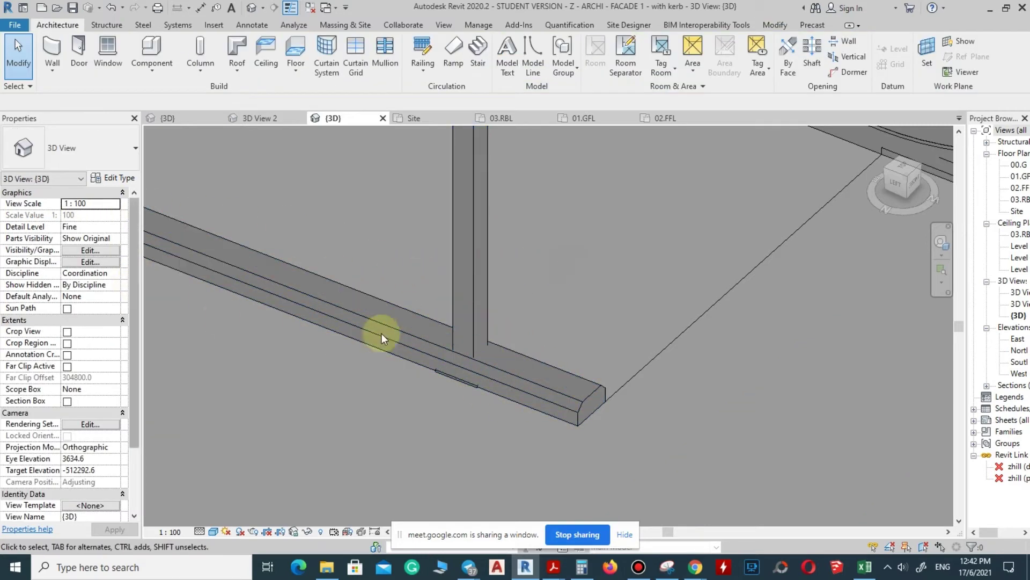
pyautogui.click(449, 317)
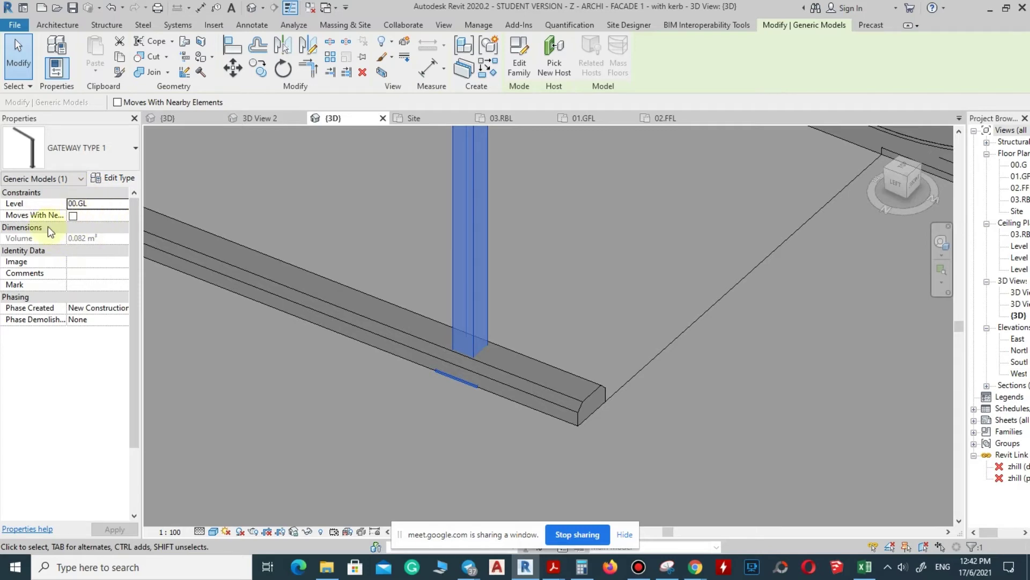
pyautogui.scroll(-4, 502, 390)
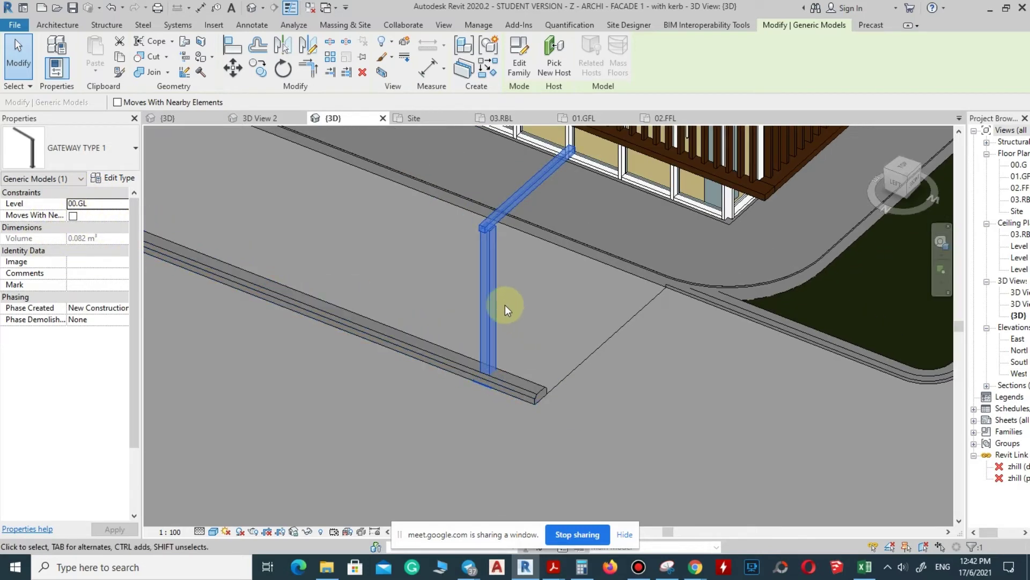
pyautogui.keyDown('shift'); pyautogui.moveTo(583, 319); pyautogui.dragTo(588, 424, button='middle'); pyautogui.keyUp('shift')
pyautogui.click(588, 424)
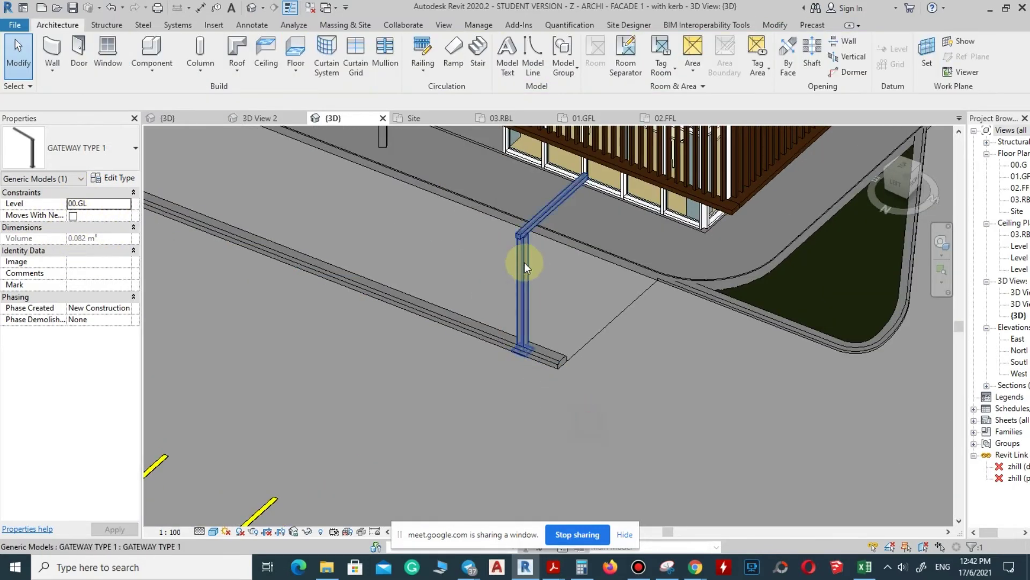
# - Examine the new gateway in 3D in relation to the kerb, the drive-through lane and the building facade
pyautogui.scroll(4, 531, 308)
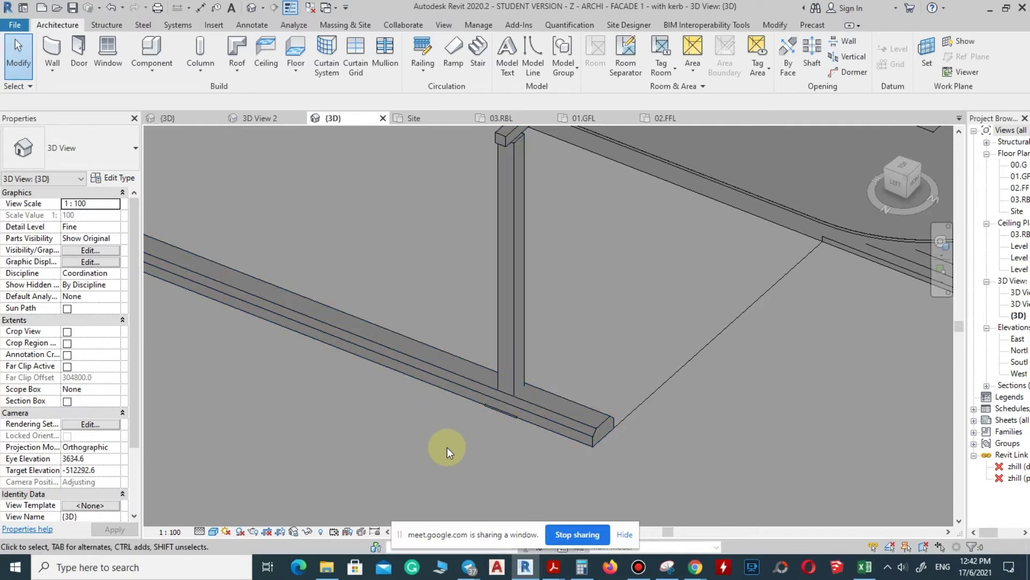
pyautogui.scroll(-6, 447, 446)
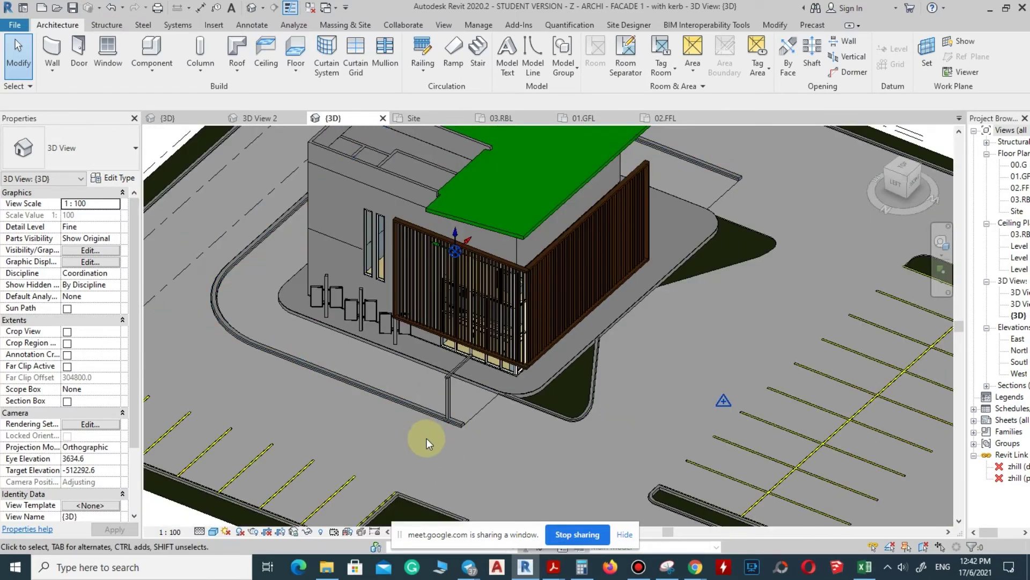
pyautogui.scroll(4, 428, 430)
pyautogui.scroll(-2, 430, 429)
pyautogui.scroll(1, 471, 408)
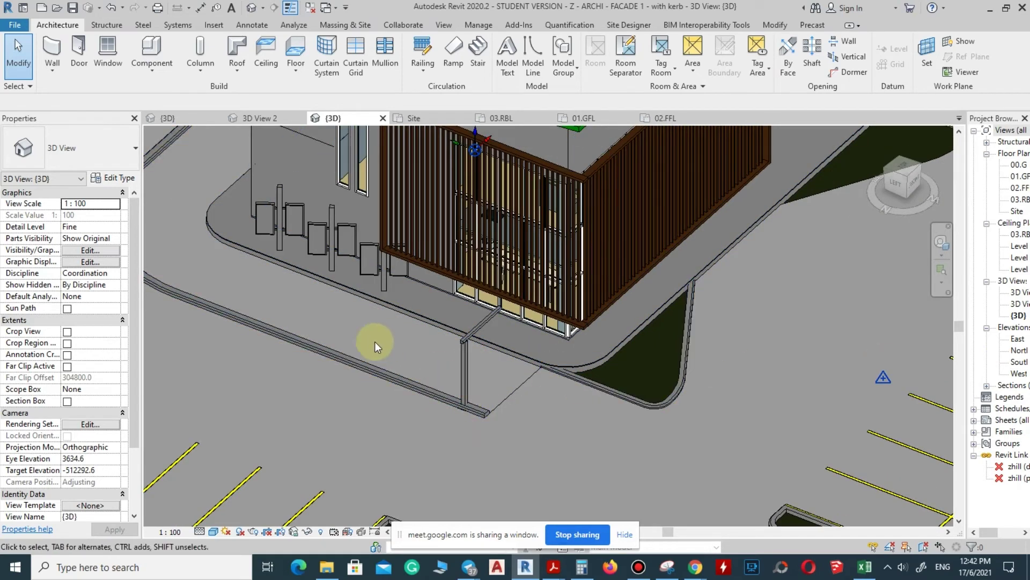
pyautogui.scroll(2, 375, 341)
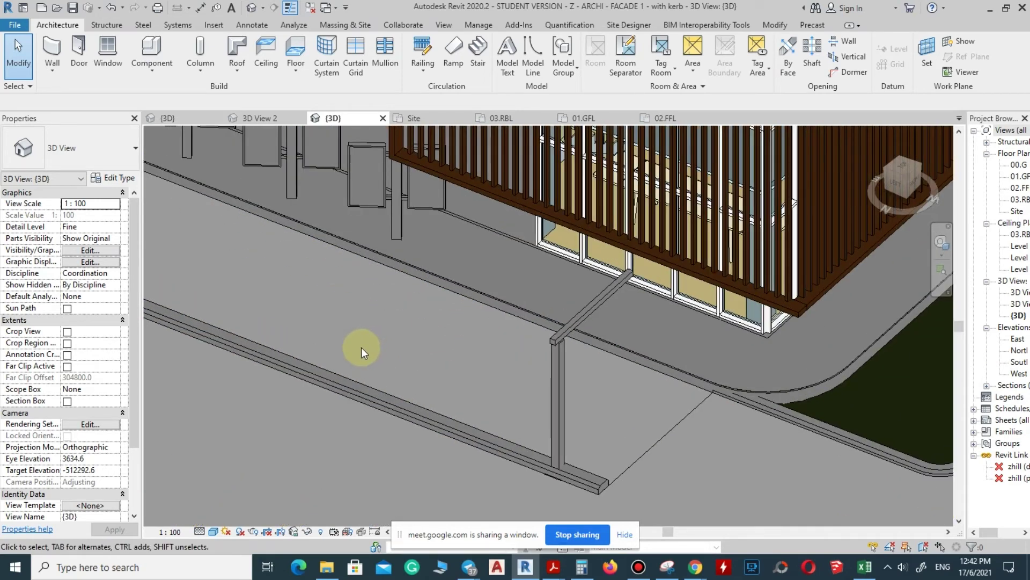
pyautogui.scroll(-2, 361, 349)
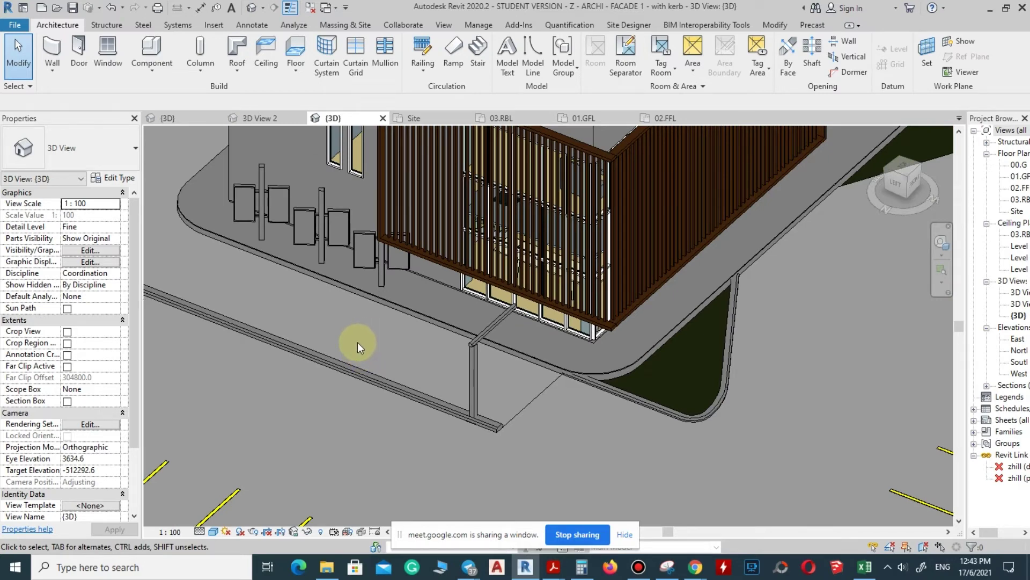
pyautogui.scroll(-2, 356, 324)
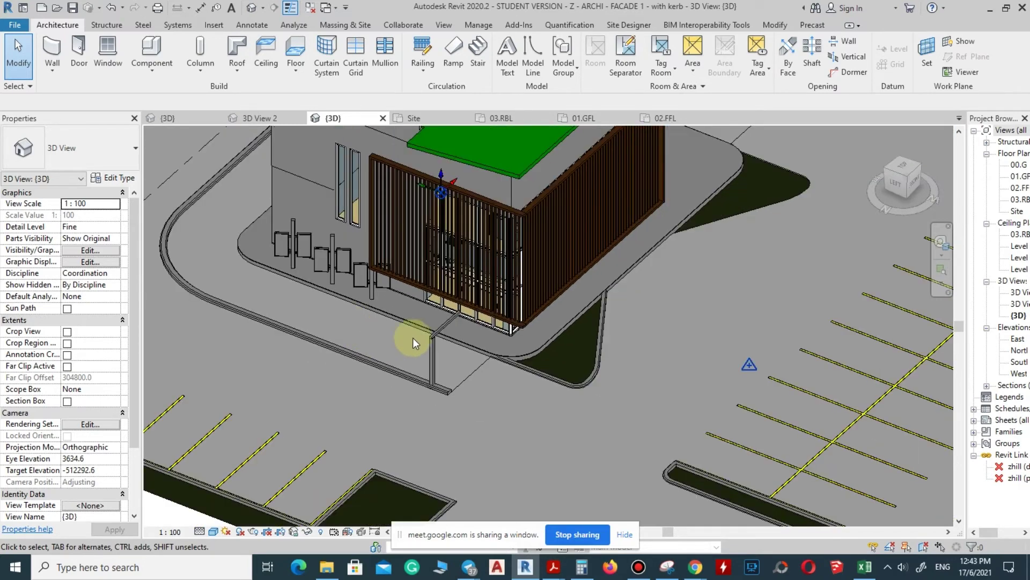
pyautogui.scroll(3, 382, 332)
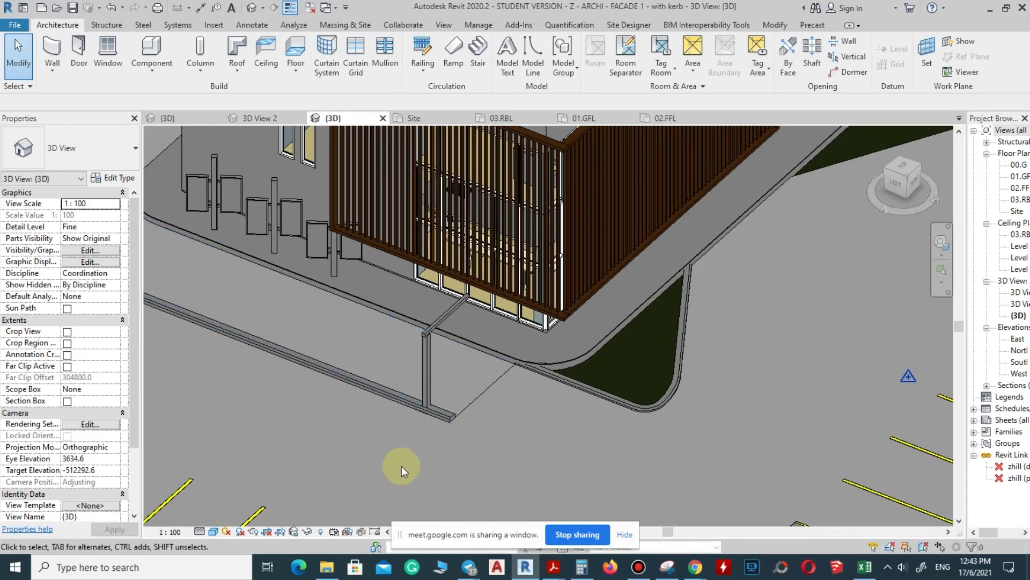
pyautogui.scroll(2, 417, 344)
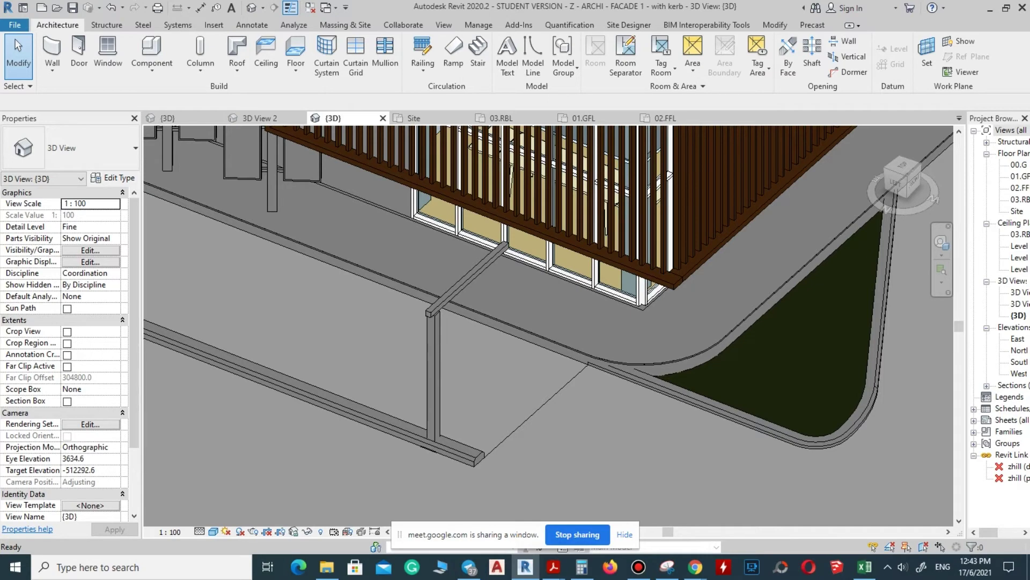
# - Switch to Adobe Acrobat, review the overview and features in the Directional Sign sell sheet, and return to Revit
pyautogui.hotkey('alt', 'Tab')
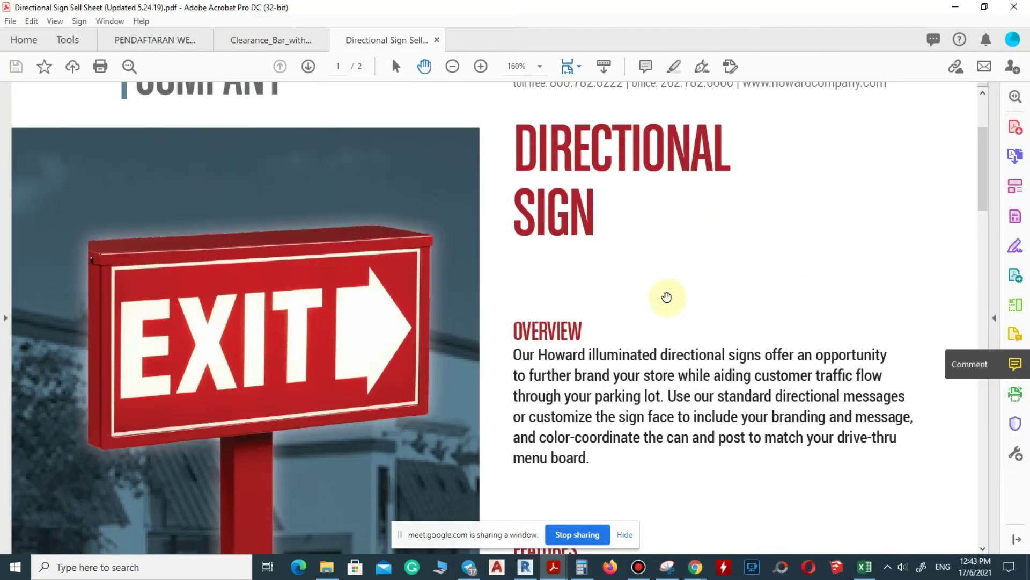
pyautogui.scroll(-5, 660, 304)
pyautogui.scroll(-3, 667, 301)
pyautogui.scroll(8, 648, 295)
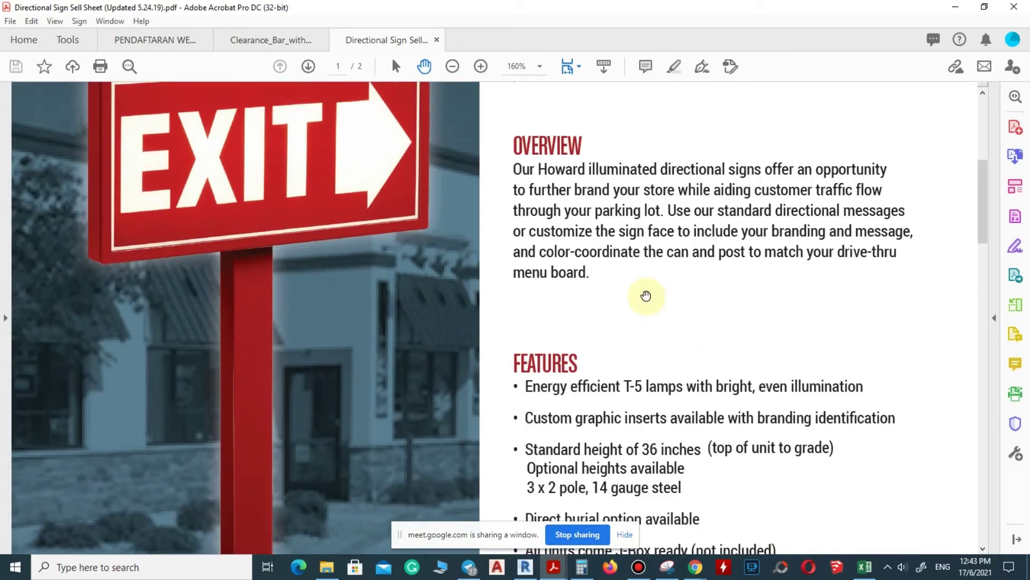
pyautogui.click(955, 7)
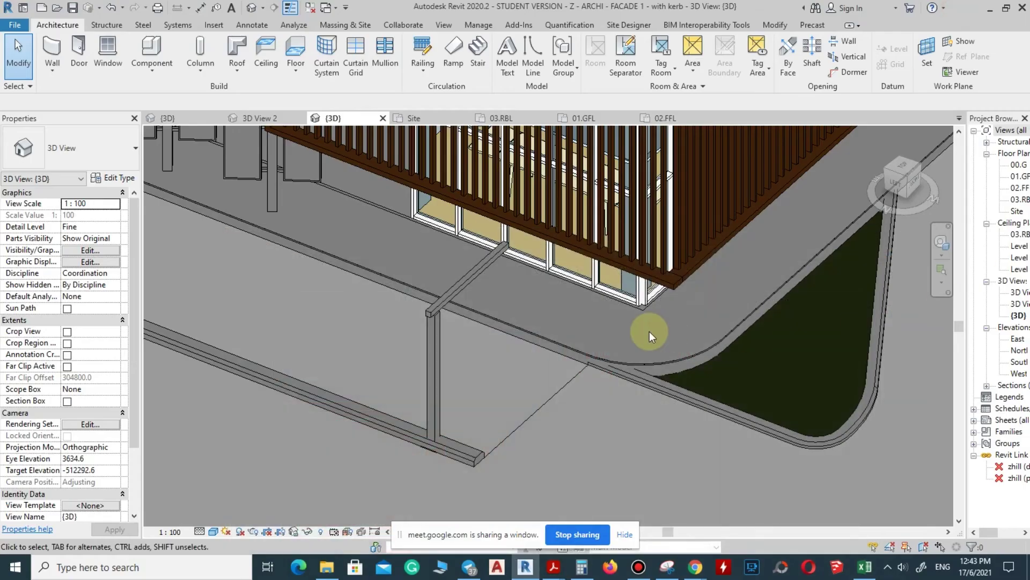
# - Open the placed GATEWAY TYPE 1 family for editing and delete its horizontal bar extrusion, keeping the post and base plate
pyautogui.click(431, 371)
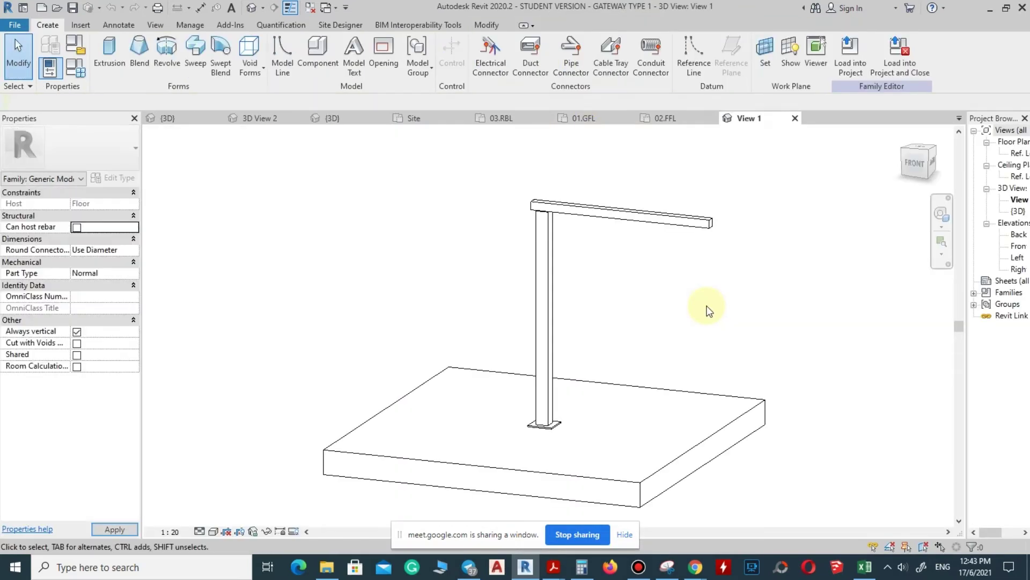
pyautogui.scroll(2, 607, 188)
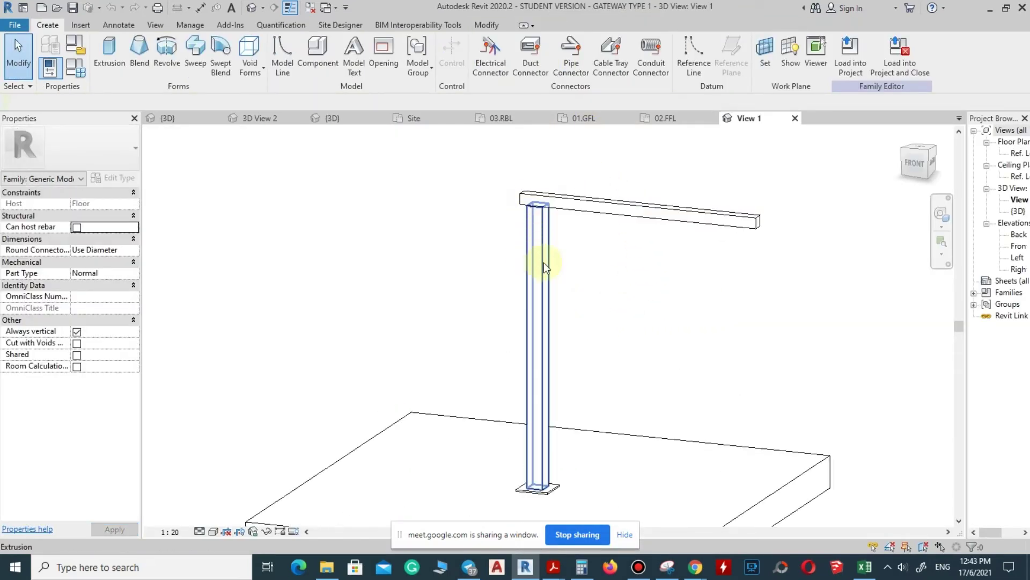
pyautogui.scroll(-1, 571, 316)
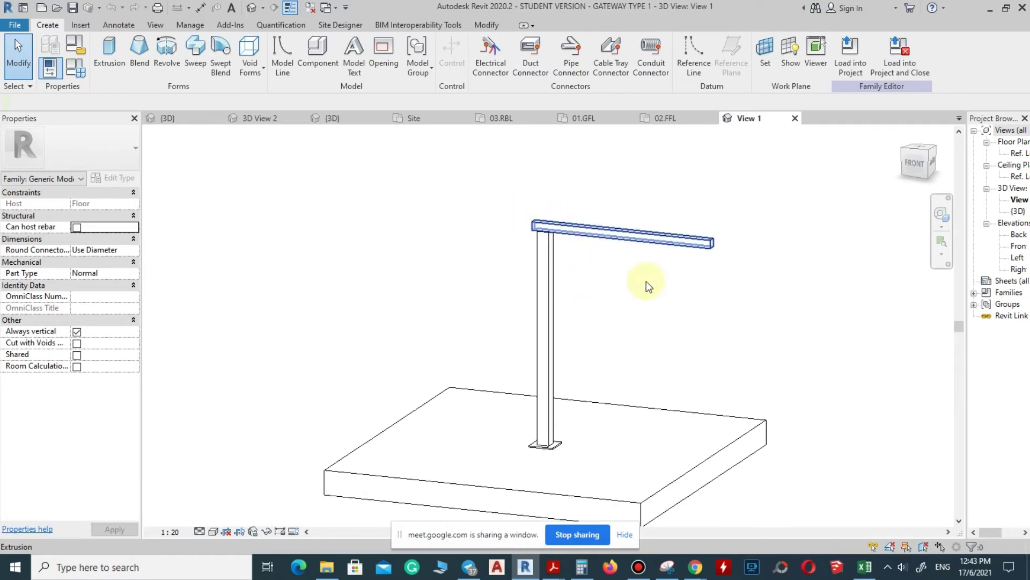
pyautogui.click(654, 244)
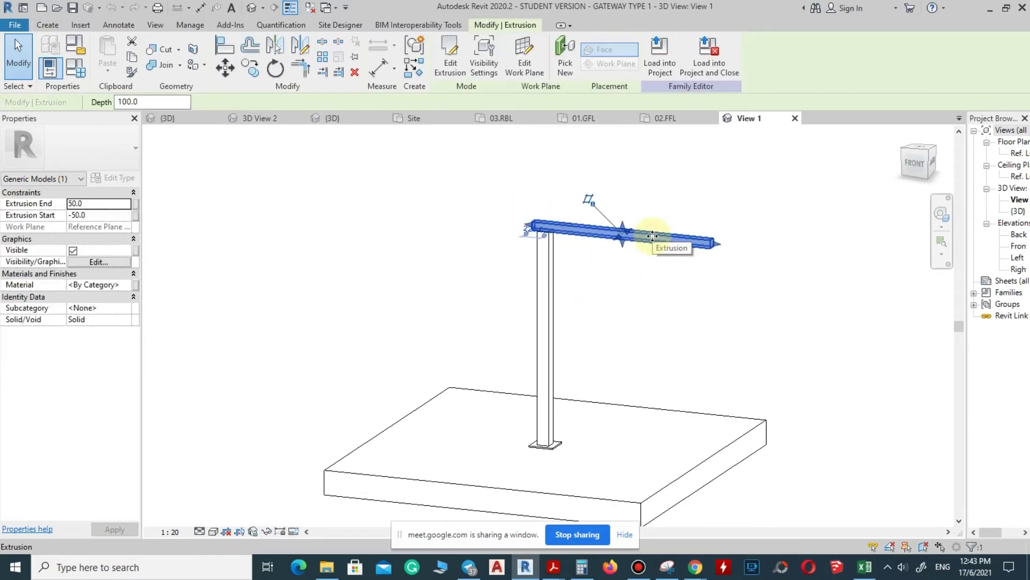
pyautogui.press('Delete')
pyautogui.scroll(-2, 590, 346)
pyautogui.scroll(2, 591, 346)
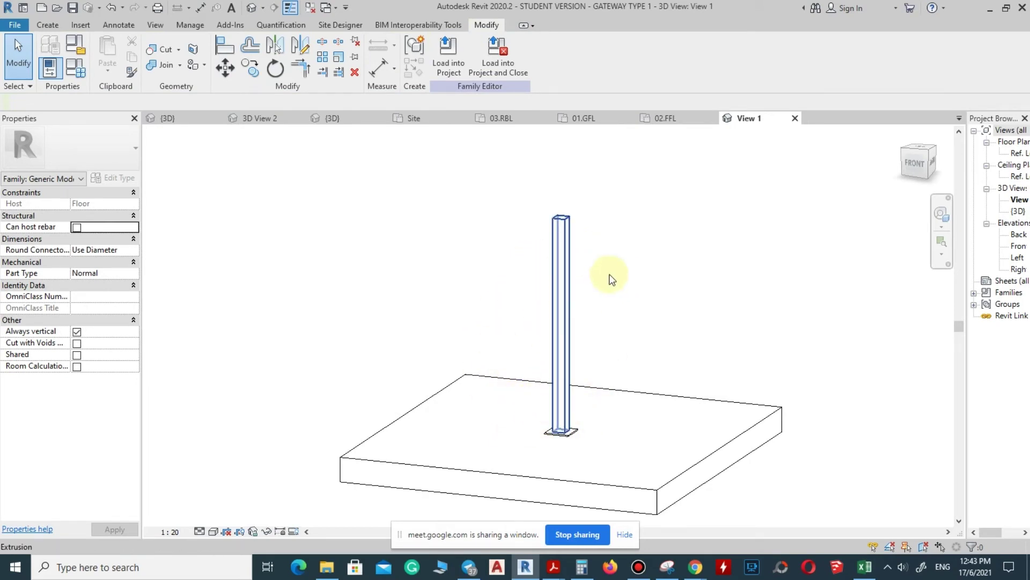
pyautogui.scroll(-1, 566, 354)
pyautogui.scroll(2, 566, 355)
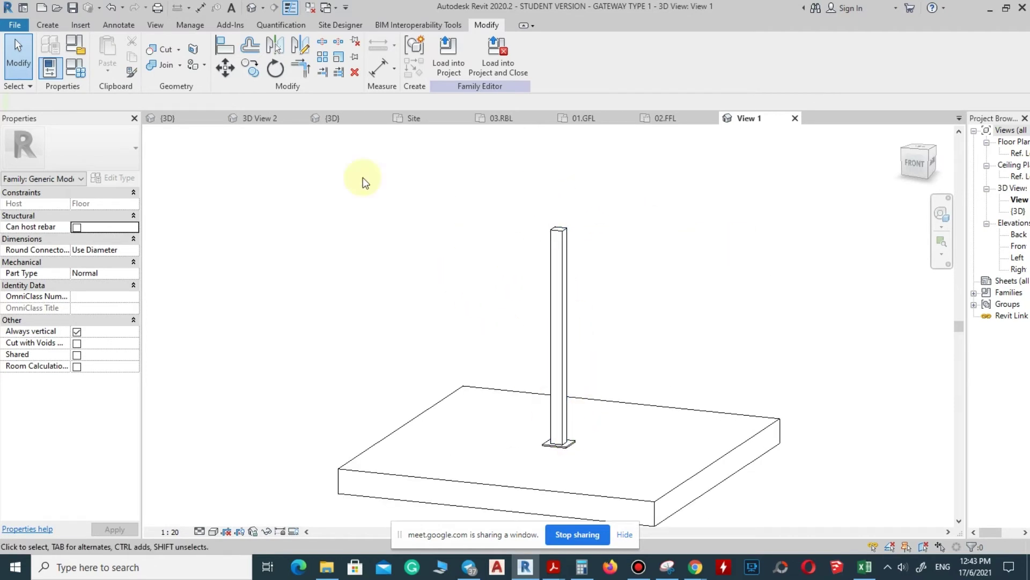
# - Save the edited family as a new family file named MENU TYPE 1 in the FAMILY R folder
pyautogui.click(14, 27)
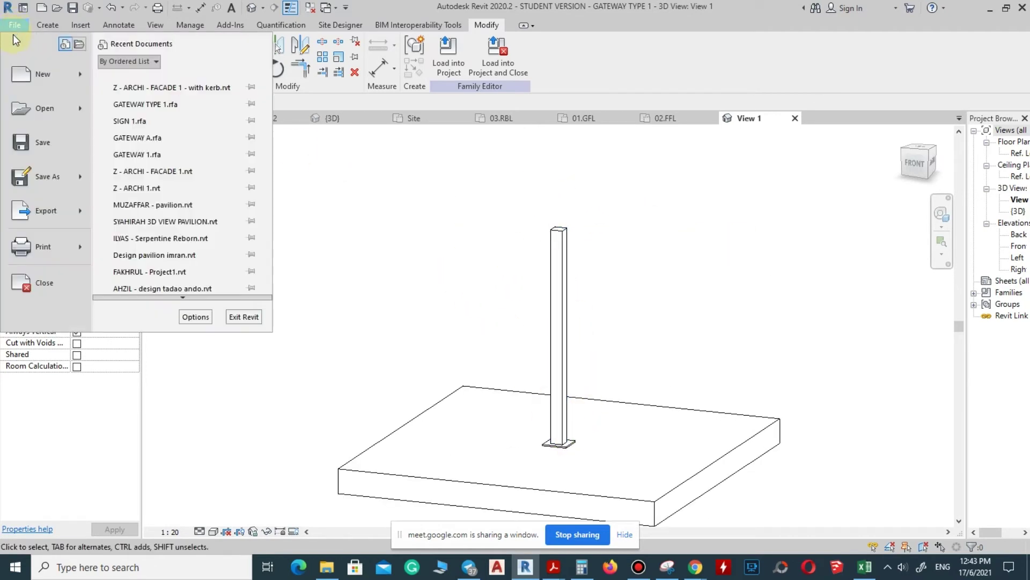
pyautogui.moveTo(82, 184)
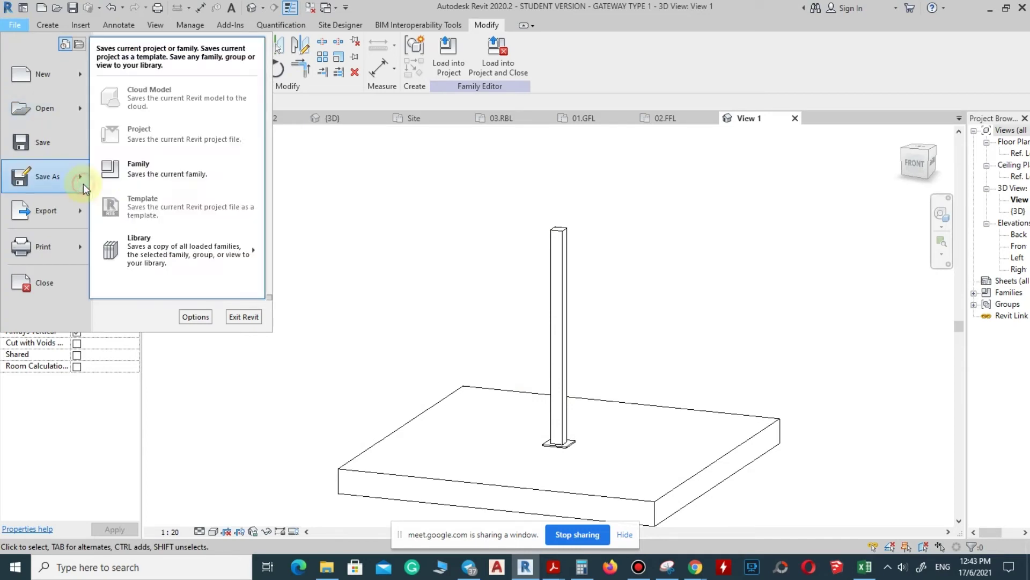
pyautogui.click(138, 179)
pyautogui.click(462, 446)
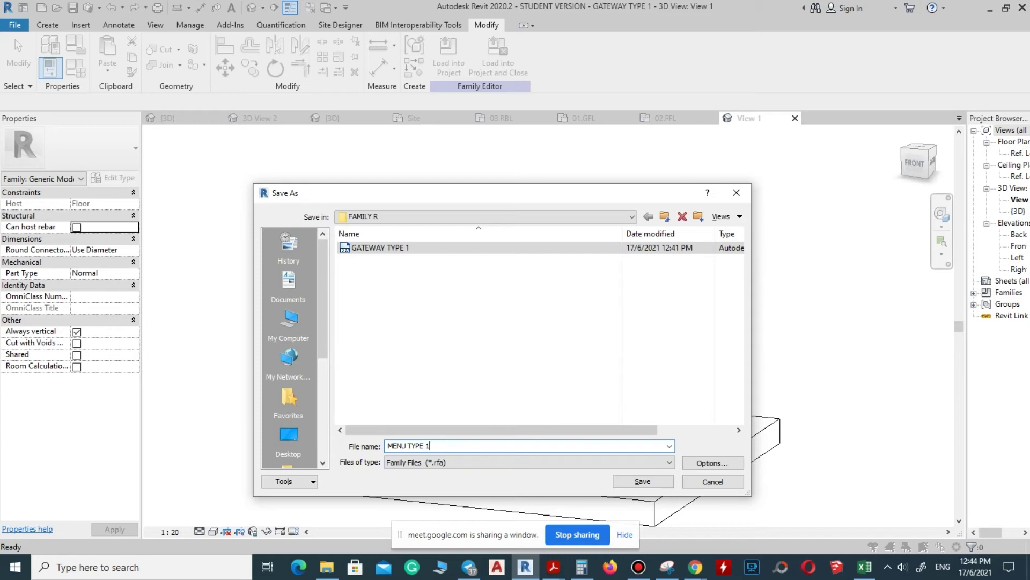
pyautogui.click(638, 482)
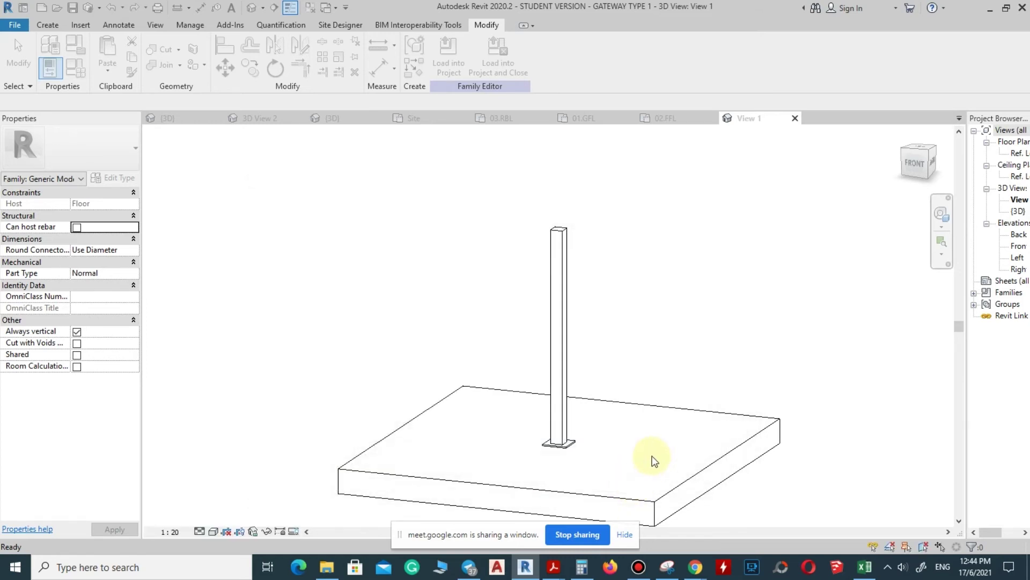
# - Open the Right elevation of the MENU TYPE 1 family and widen the project browser so the view names are readable
pyautogui.scroll(-1, 572, 356)
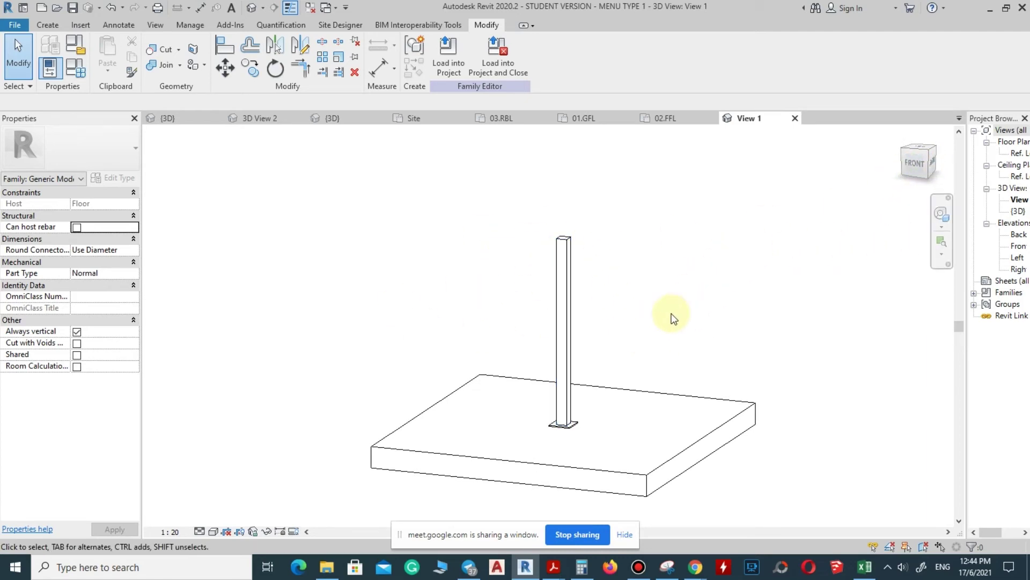
pyautogui.keyDown('shift'); pyautogui.moveTo(673, 317); pyautogui.dragTo(564, 409, button='middle'); pyautogui.keyUp('shift')
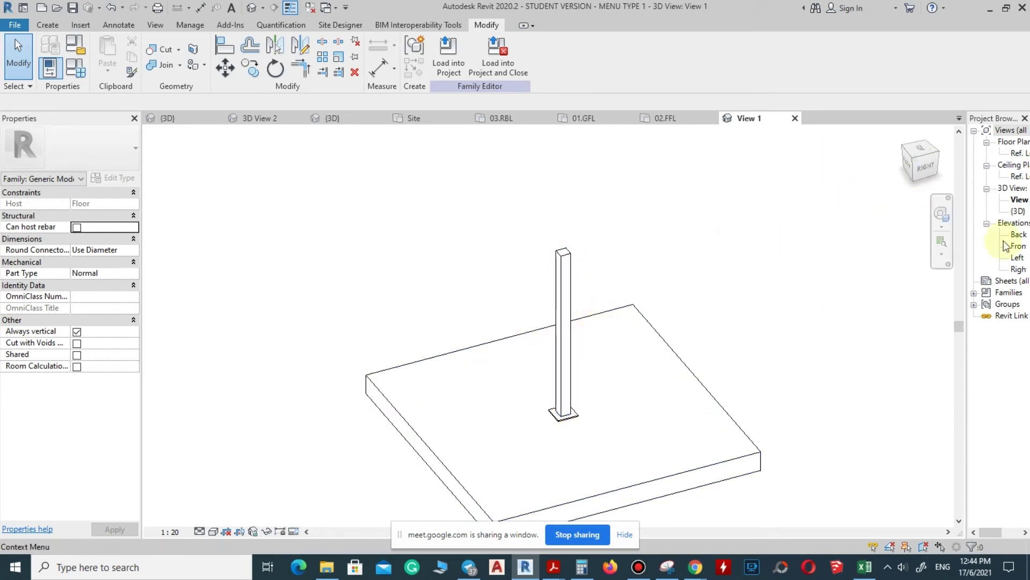
pyautogui.click(1018, 270)
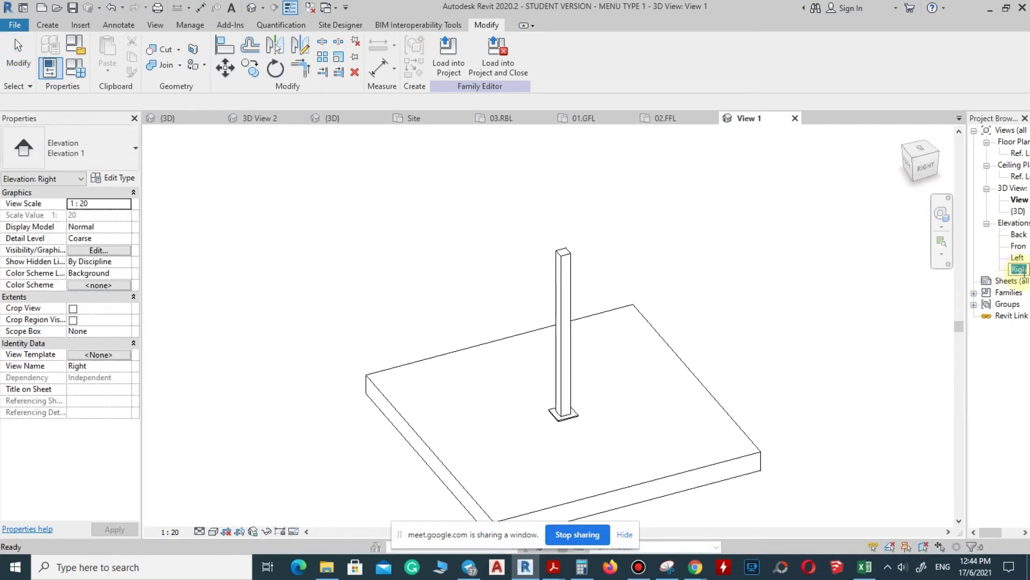
pyautogui.doubleClick(1018, 270)
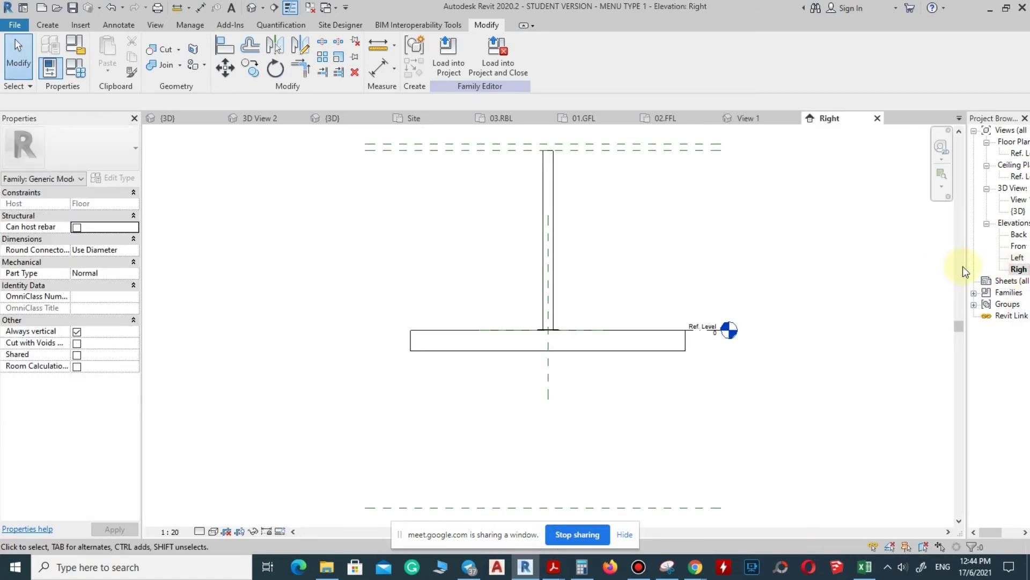
pyautogui.moveTo(967, 266); pyautogui.dragTo(902, 269)
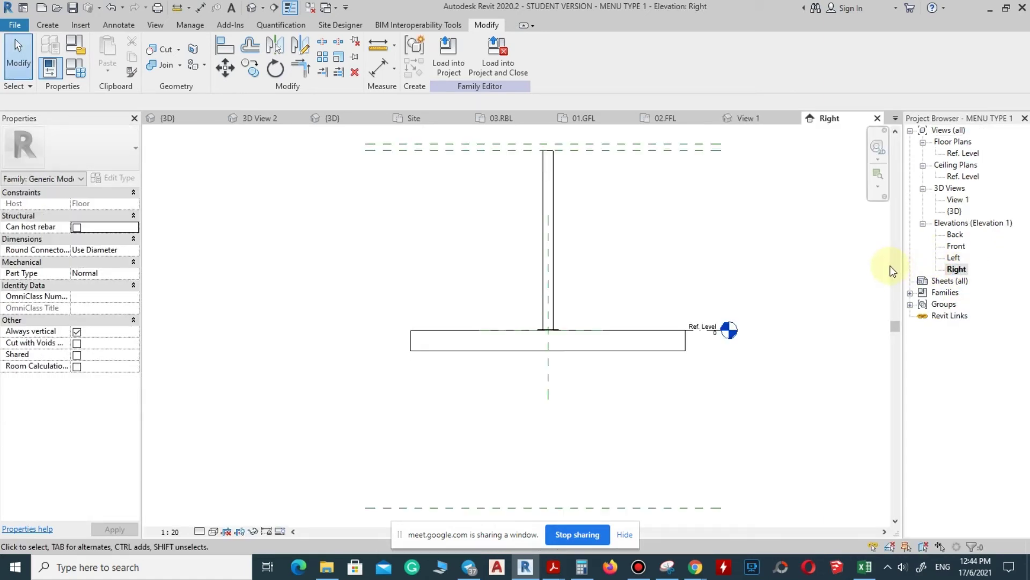
# - Place a horizontal reference plane offset 600 mm above the top of the floor by picking the floor's top edge
pyautogui.scroll(4, 559, 335)
pyautogui.scroll(-2, 564, 294)
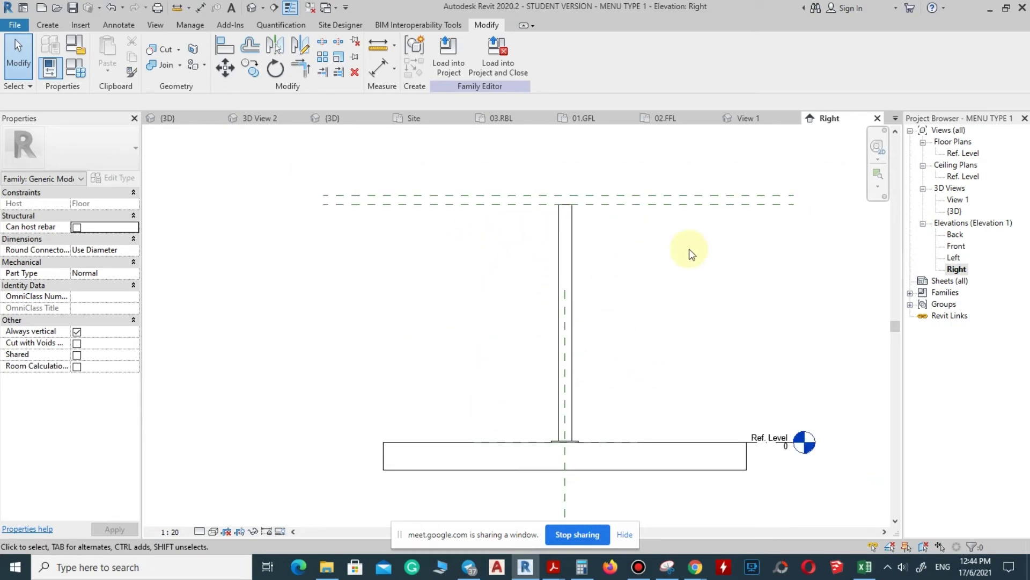
pyautogui.scroll(3, 582, 450)
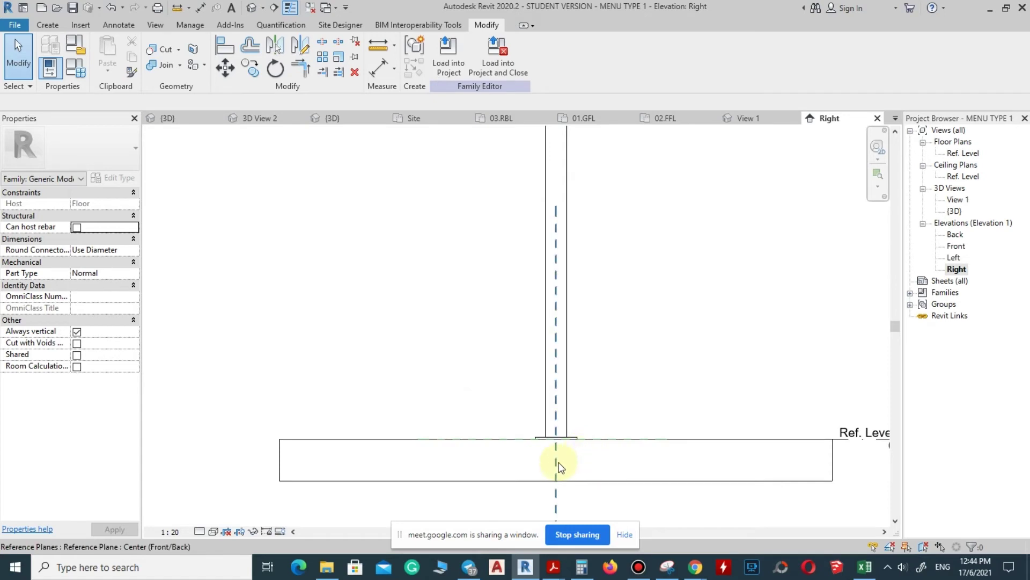
pyautogui.click(47, 25)
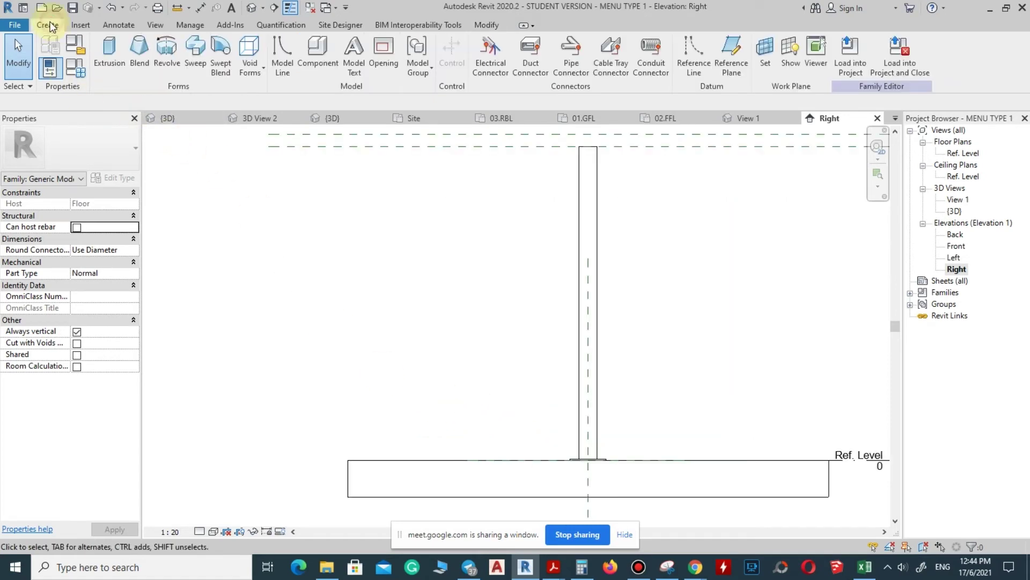
pyautogui.click(731, 61)
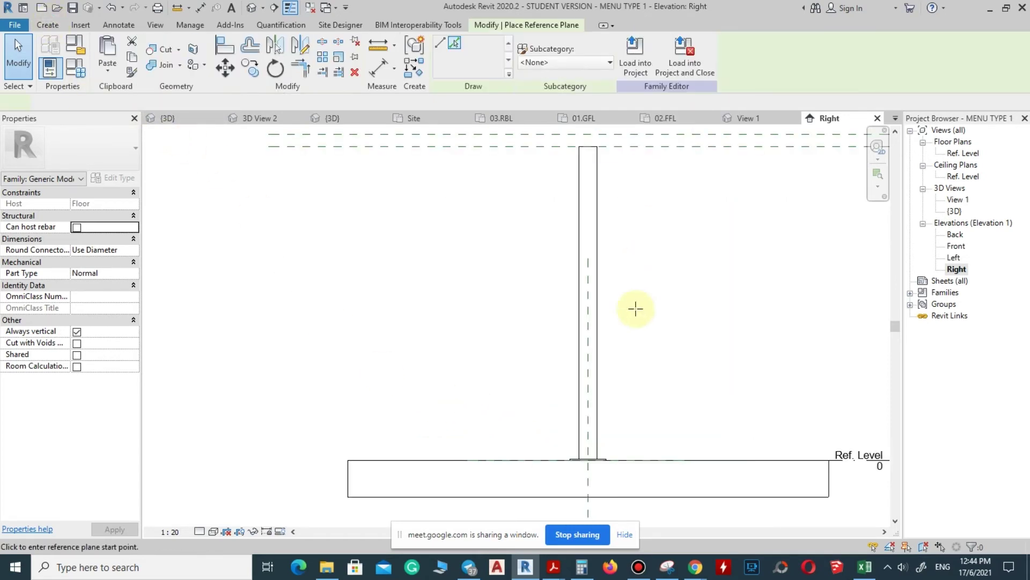
pyautogui.scroll(1, 467, 433)
pyautogui.scroll(-1, 497, 462)
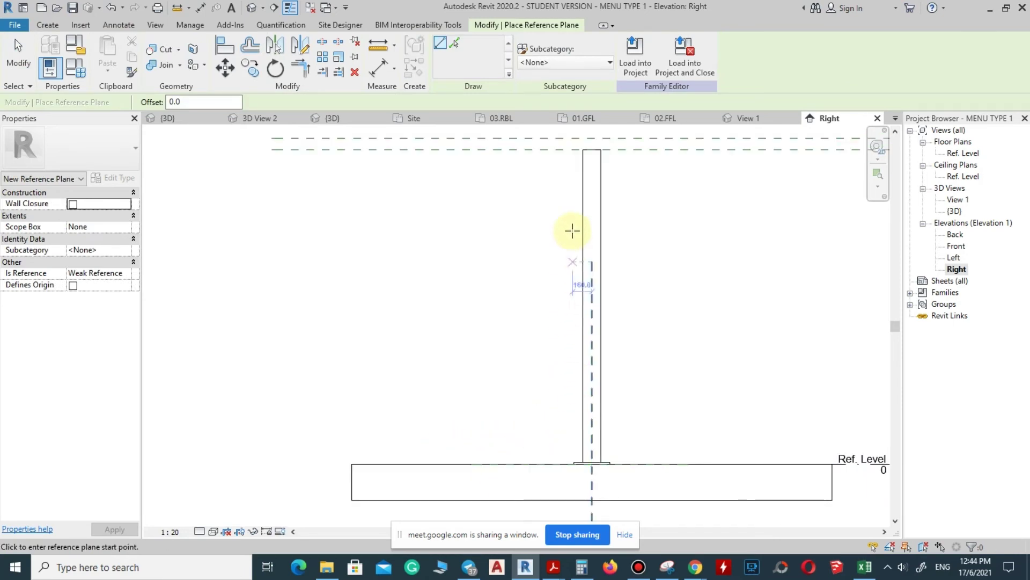
pyautogui.scroll(1, 564, 430)
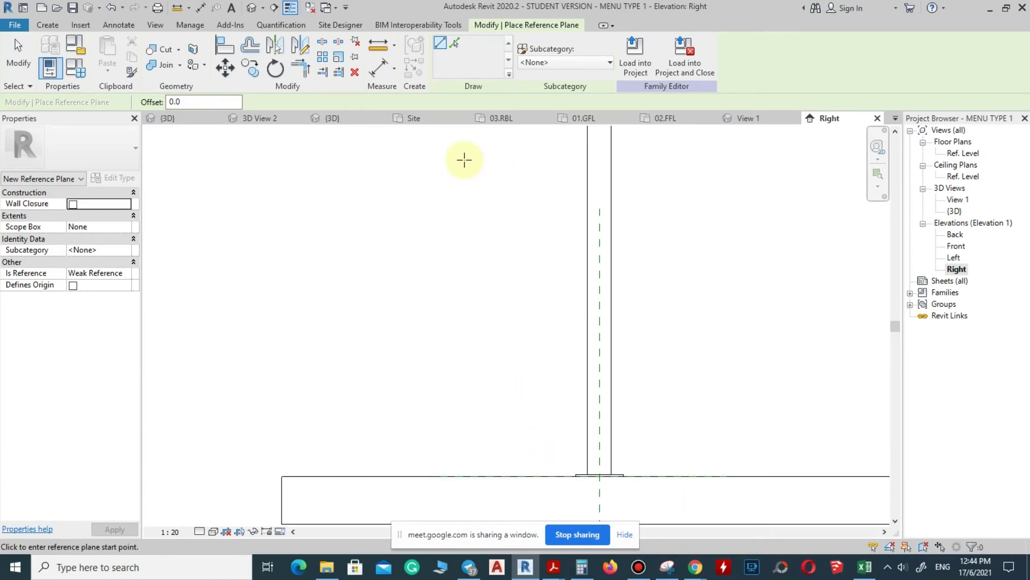
pyautogui.click(455, 44)
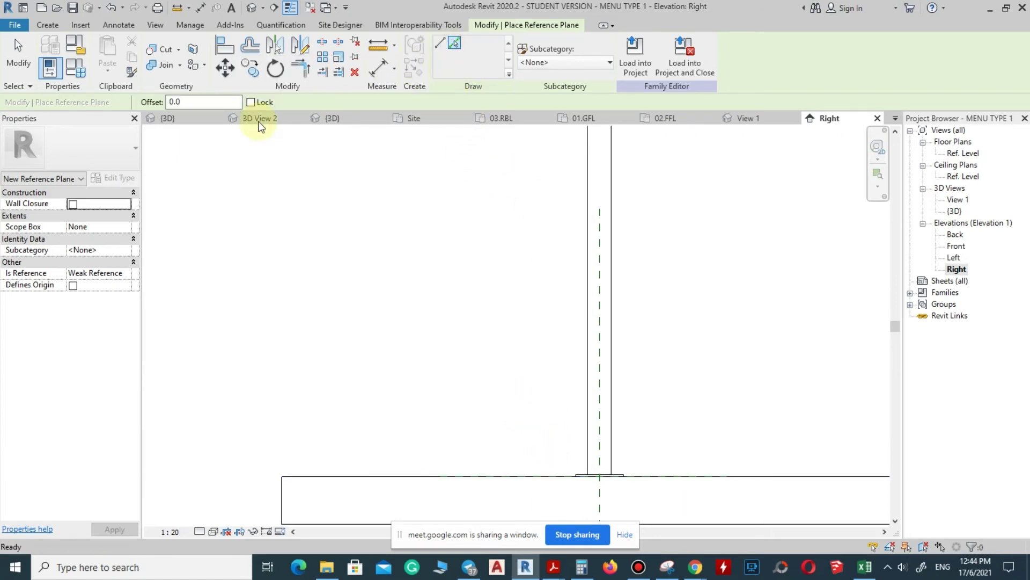
pyautogui.click(206, 104)
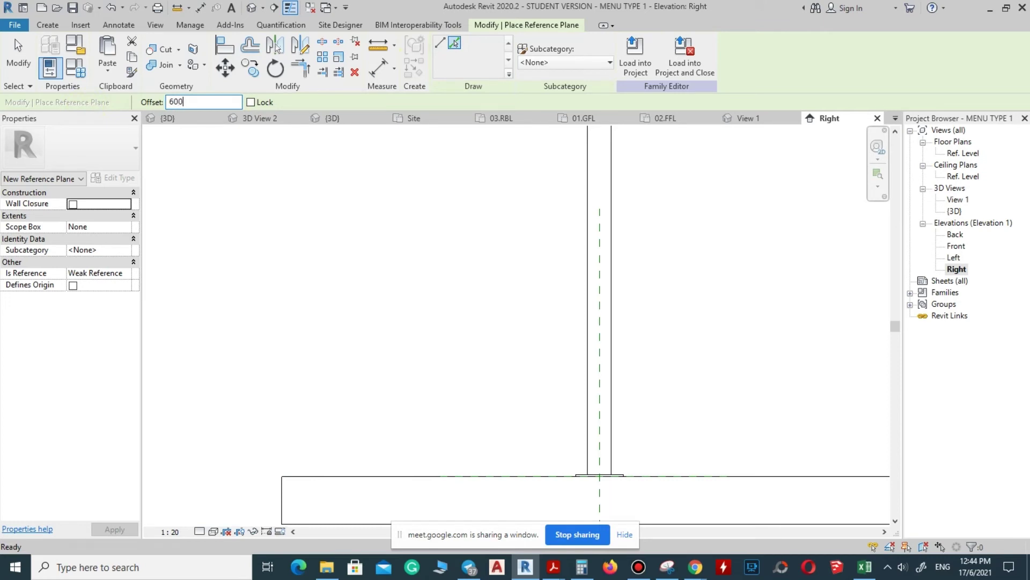
pyautogui.write('600')
pyautogui.click(490, 476)
pyautogui.scroll(-2, 499, 424)
pyautogui.scroll(2, 546, 350)
# - Add a second horizontal reference plane offset 1200 mm above the plane just placed over the floor
pyautogui.click(207, 102)
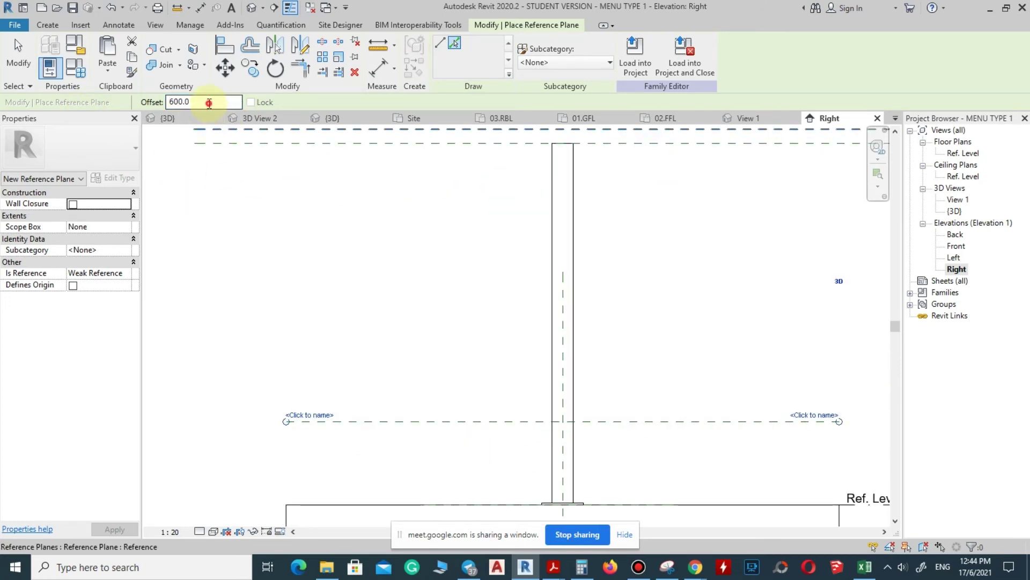
pyautogui.write('1200')
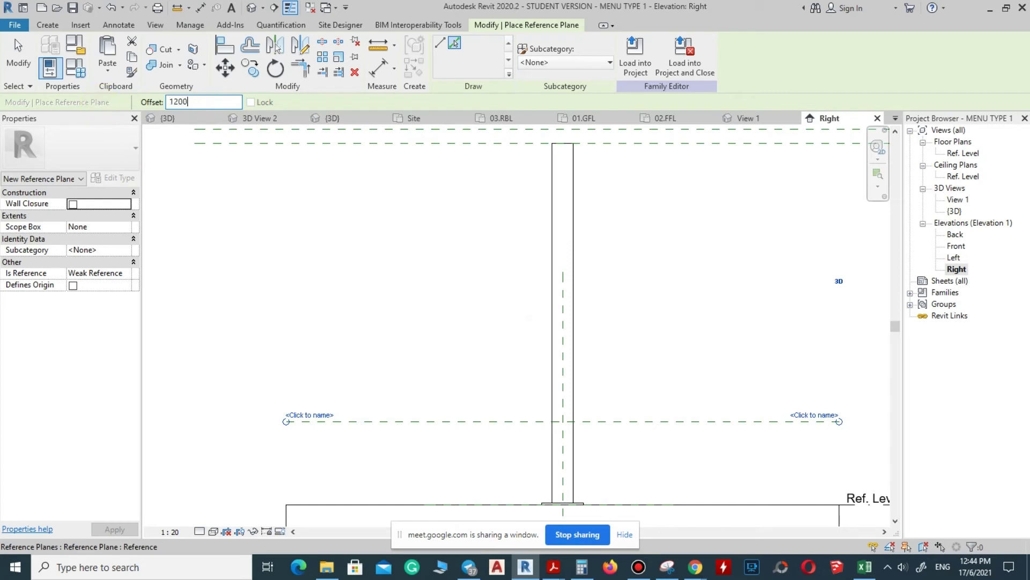
pyautogui.click(479, 421)
pyautogui.scroll(2, 511, 328)
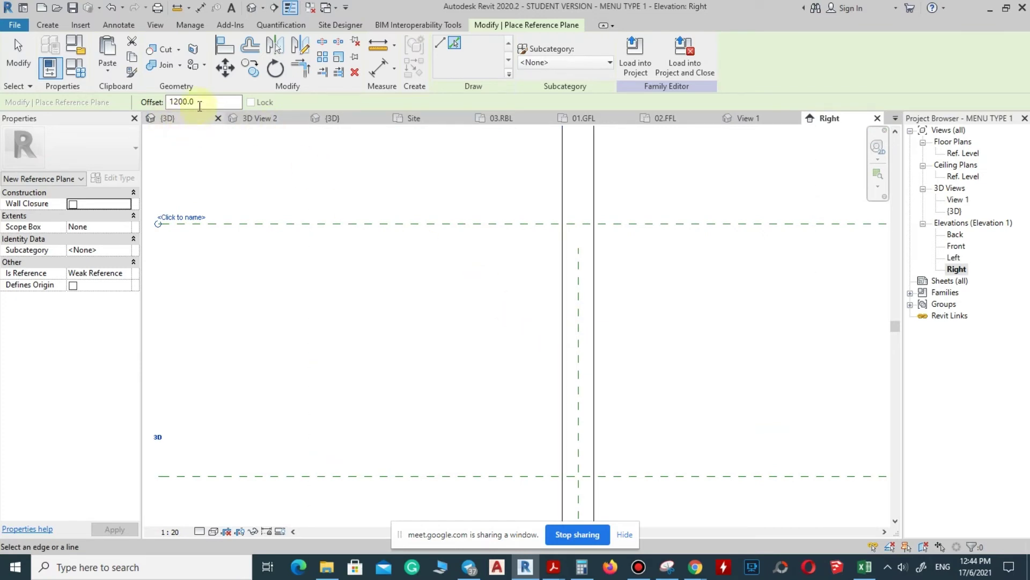
# - Place vertical reference planes 50 mm outside the post's left face and 600 mm further left of that plane
pyautogui.moveTo(199, 104); pyautogui.dragTo(112, 106)
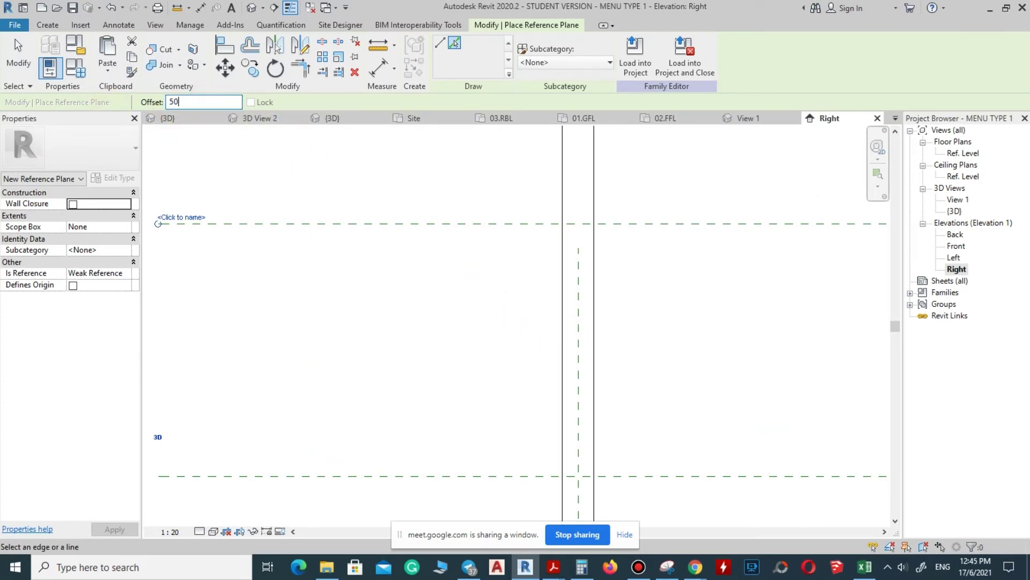
pyautogui.click(560, 316)
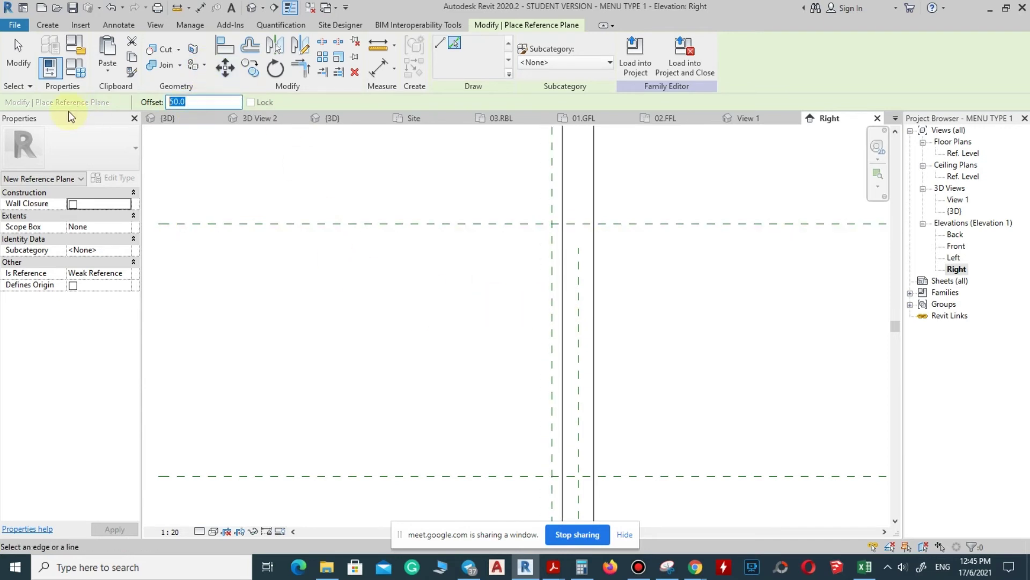
pyautogui.click(552, 276)
pyautogui.scroll(-2, 438, 244)
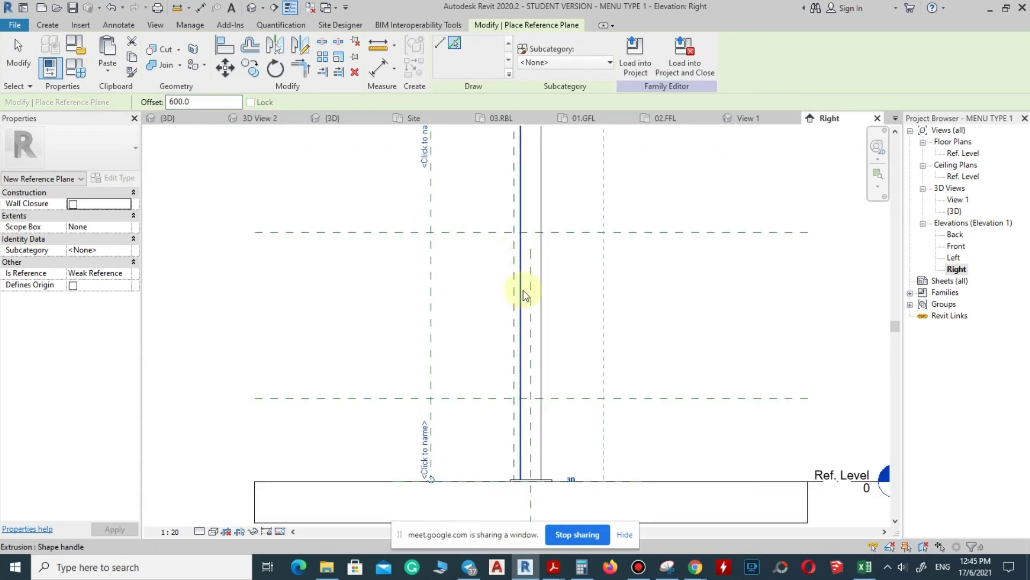
pyautogui.press('Escape')
pyautogui.press('Escape')
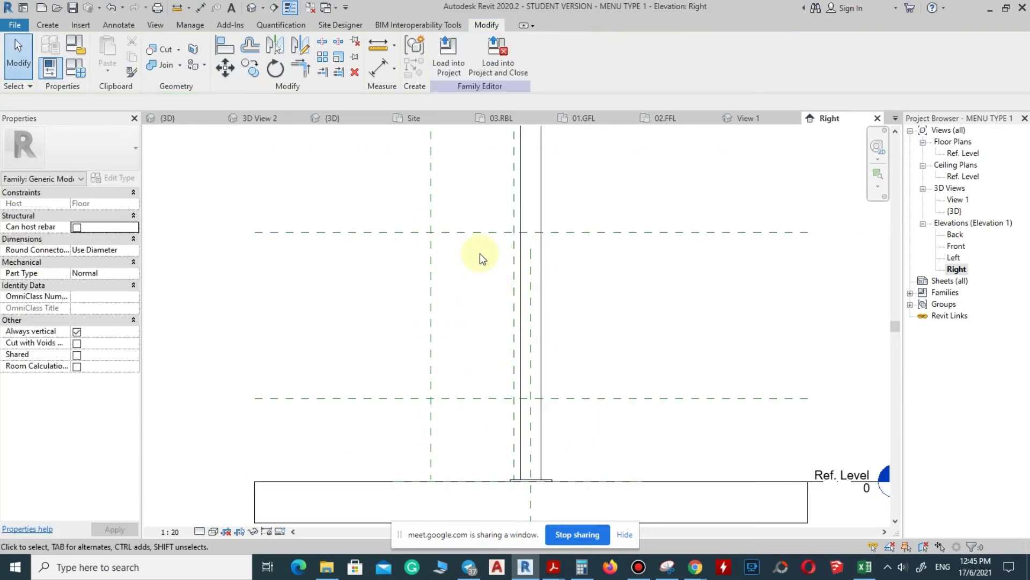
# - Start an extrusion and sketch a 600 by 1200 mm rectangle between the four new reference planes beside the post
pyautogui.scroll(2, 568, 292)
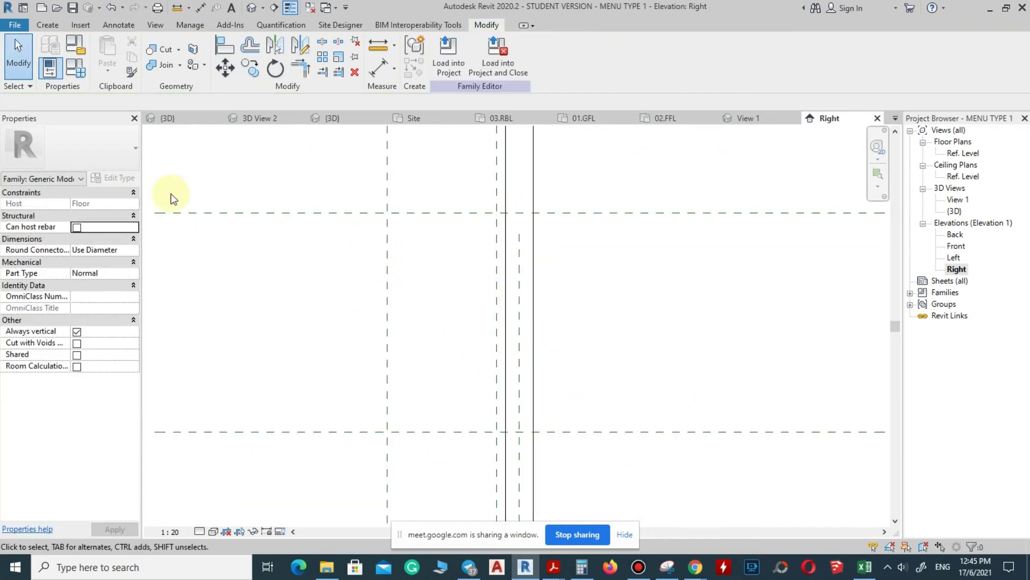
pyautogui.click(48, 26)
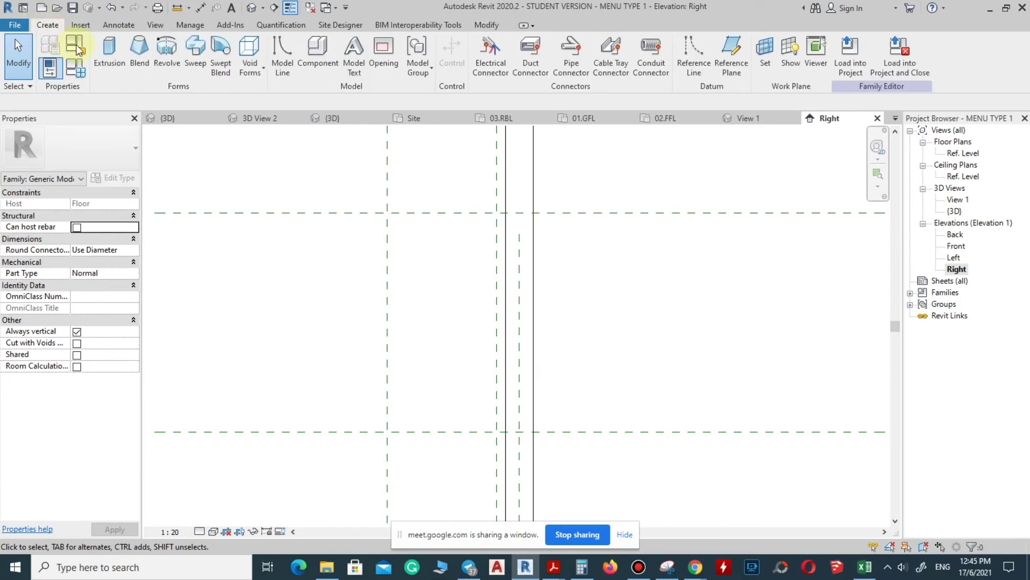
pyautogui.click(111, 52)
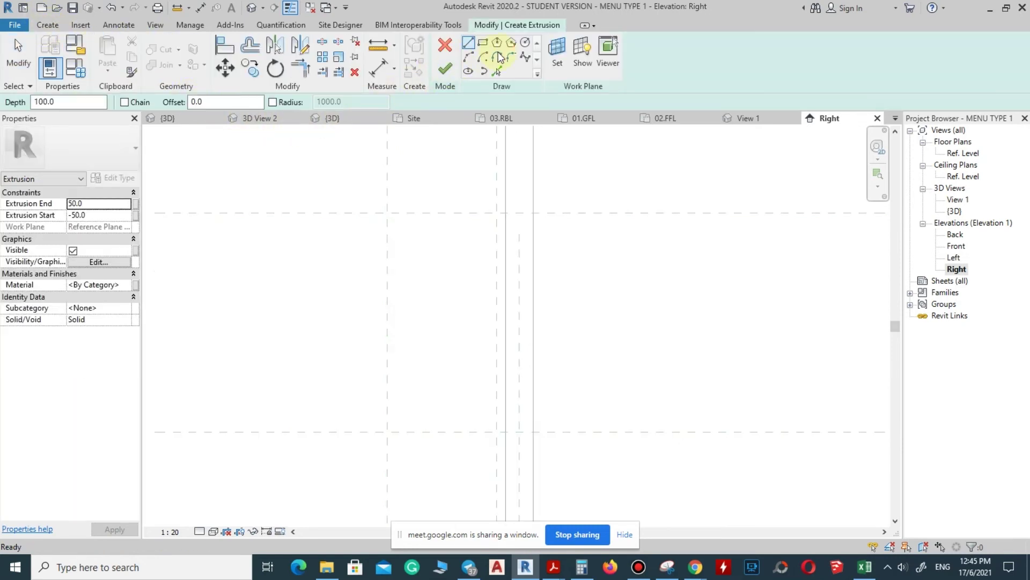
pyautogui.click(482, 45)
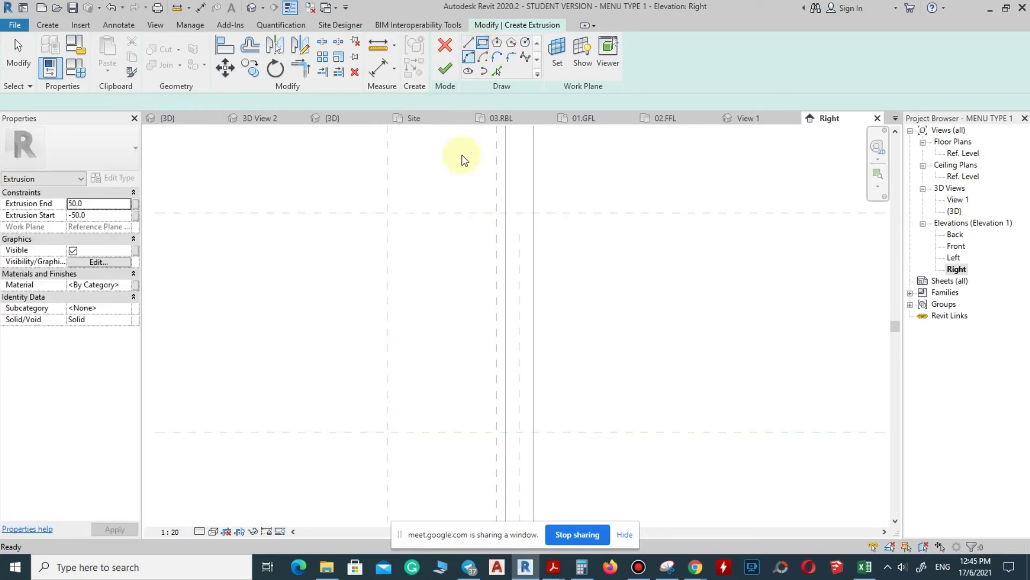
pyautogui.click(386, 213)
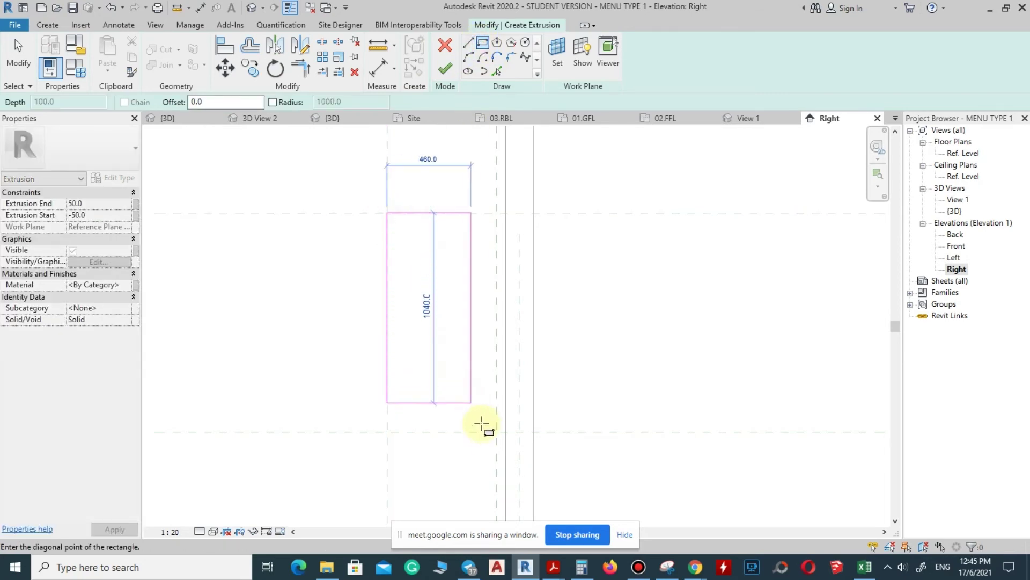
pyautogui.click(496, 431)
pyautogui.scroll(3, 421, 311)
pyautogui.scroll(-2, 363, 184)
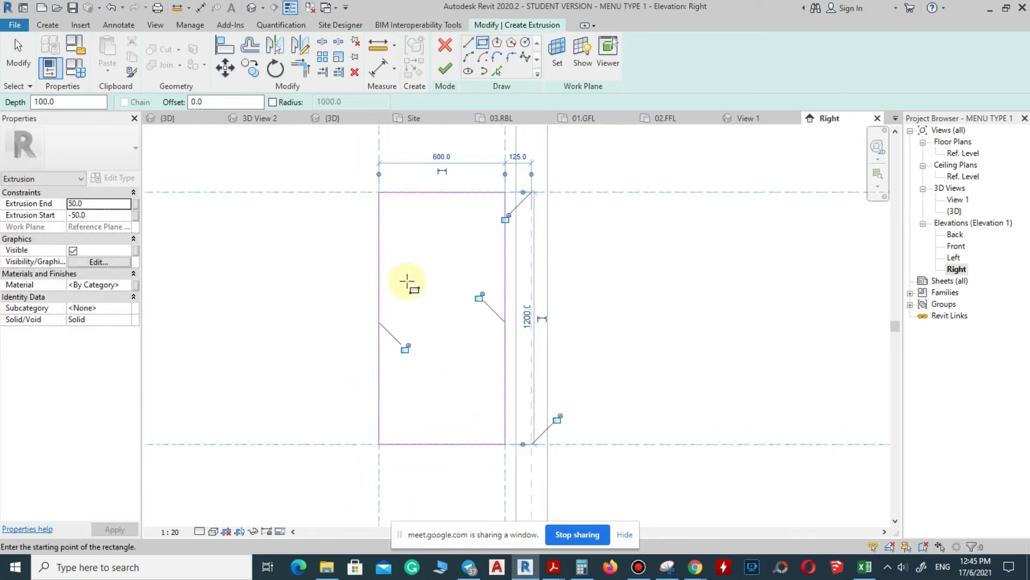
# - Sketch an inner rectangle with a -25 mm offset from the outer one and finish the frame extrusion at 100 mm depth
pyautogui.scroll(1, 450, 274)
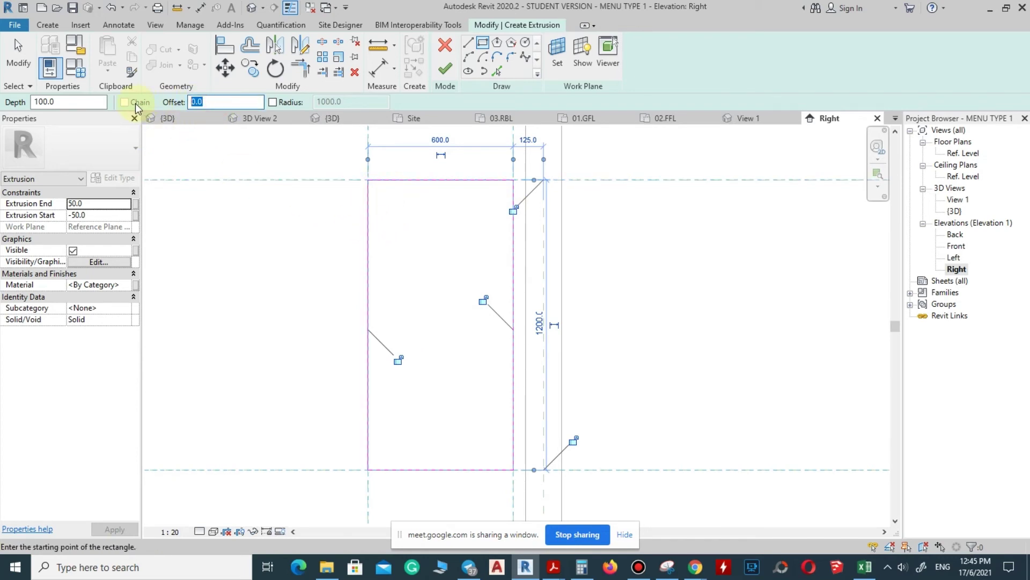
pyautogui.write('-25')
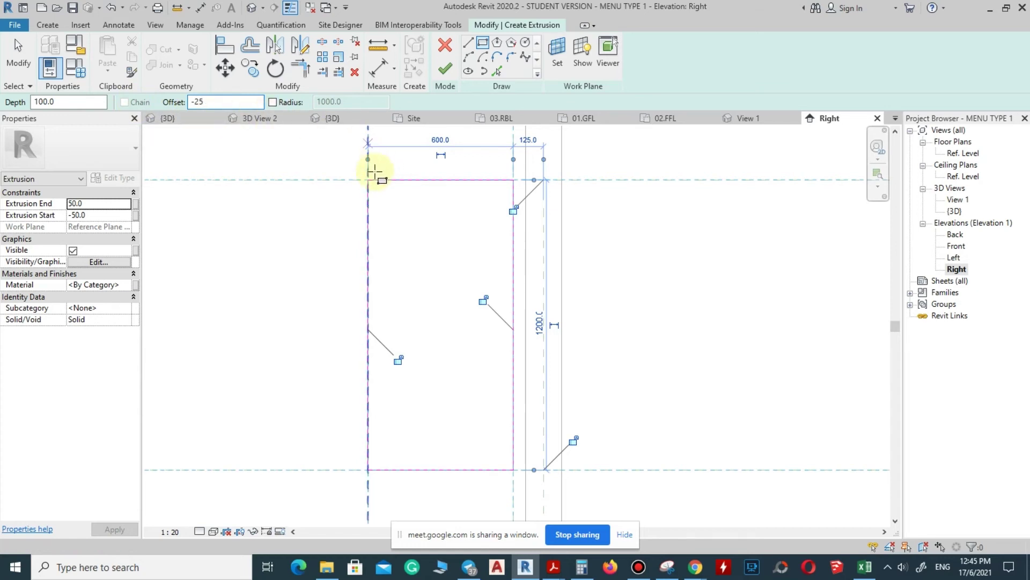
pyautogui.click(368, 180)
pyautogui.moveTo(496, 397); pyautogui.dragTo(506, 473)
pyautogui.click(506, 473)
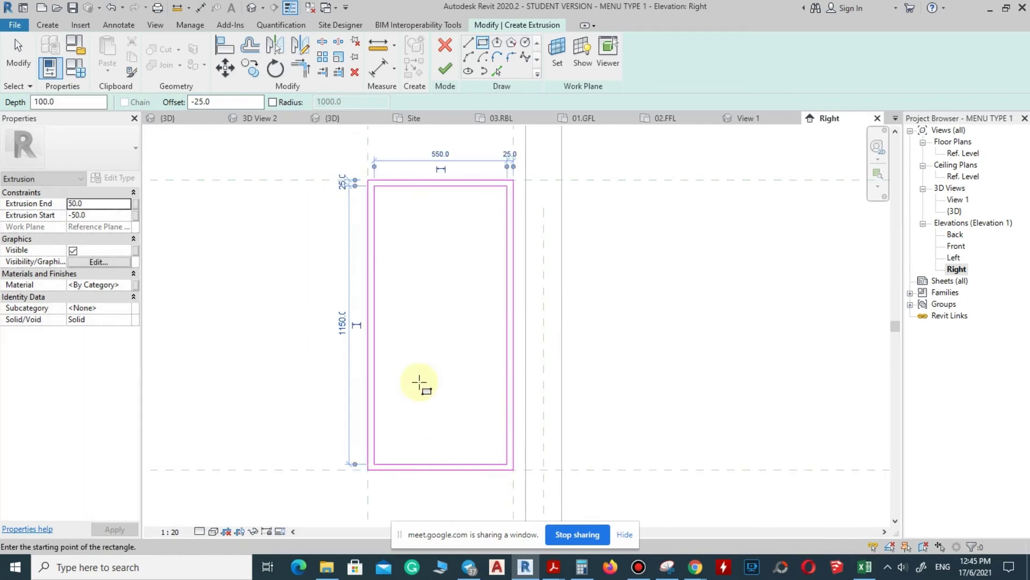
pyautogui.scroll(-1, 363, 271)
pyautogui.scroll(1, 288, 223)
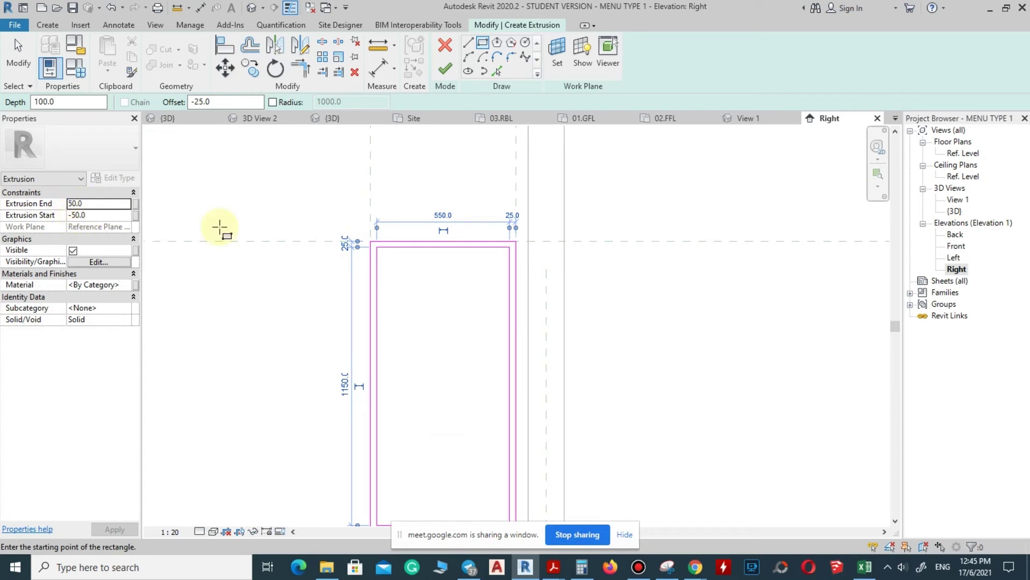
pyautogui.click(446, 73)
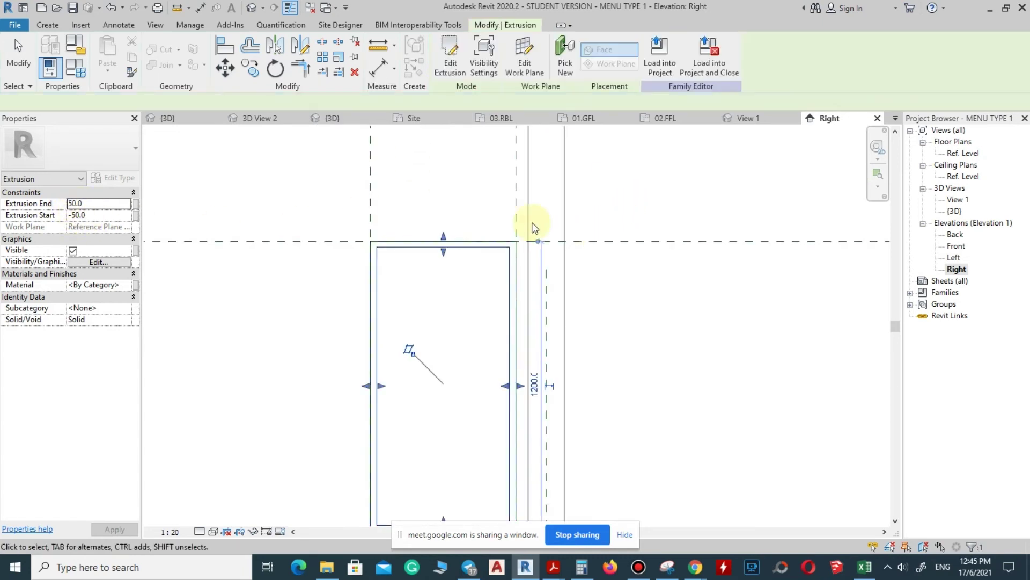
# - Inspect the rectangular frame beside the post in 3D and return to the Right elevation
pyautogui.click(251, 8)
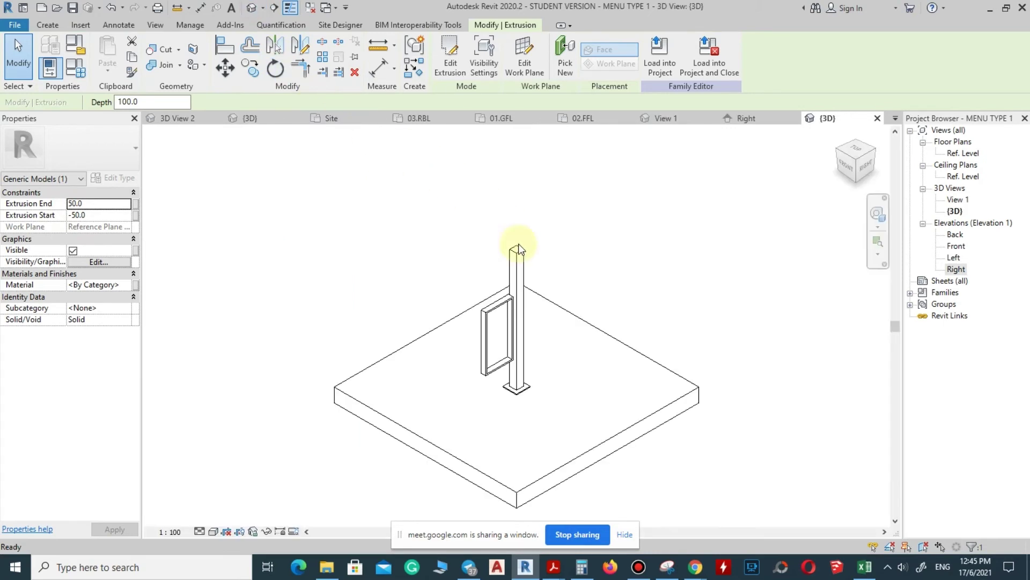
pyautogui.press('Escape')
pyautogui.scroll(5, 483, 311)
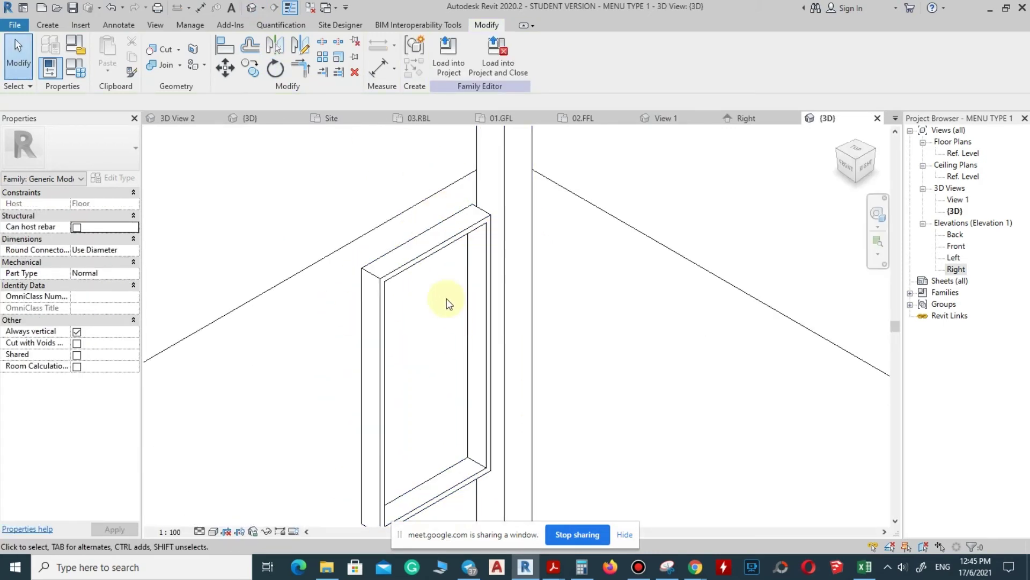
pyautogui.doubleClick(956, 270)
pyautogui.scroll(-2, 416, 223)
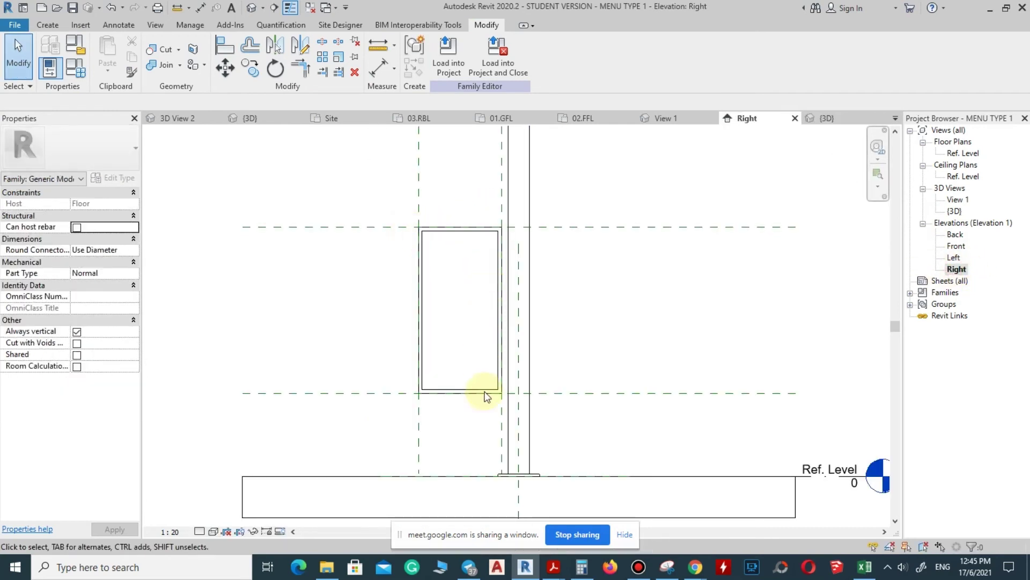
pyautogui.scroll(2, 435, 325)
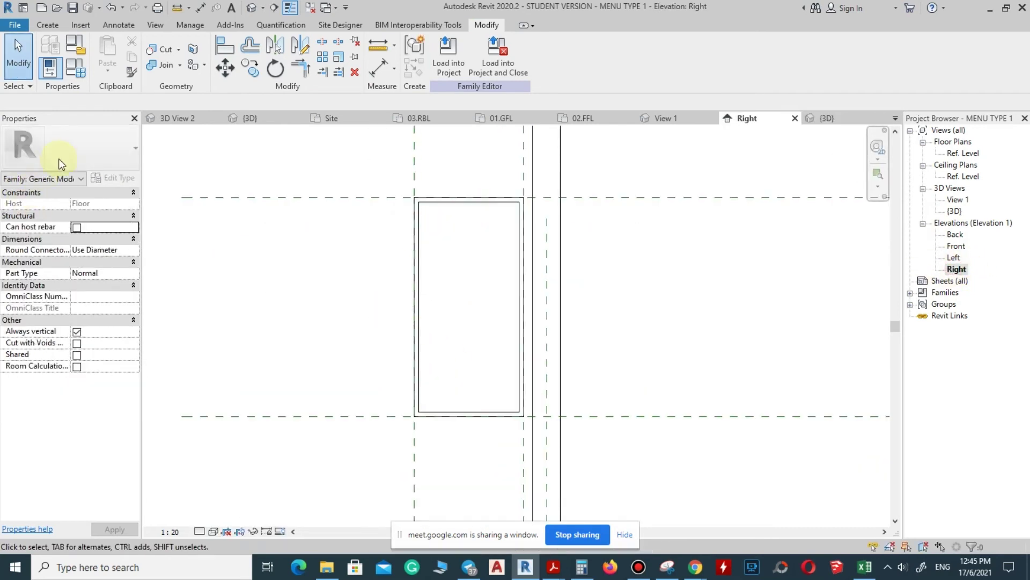
# - Create a solid infill extrusion filling the frame's inner rectangle, with the extrusion end at 30 mm and start at -50 mm
pyautogui.click(50, 25)
pyautogui.click(105, 47)
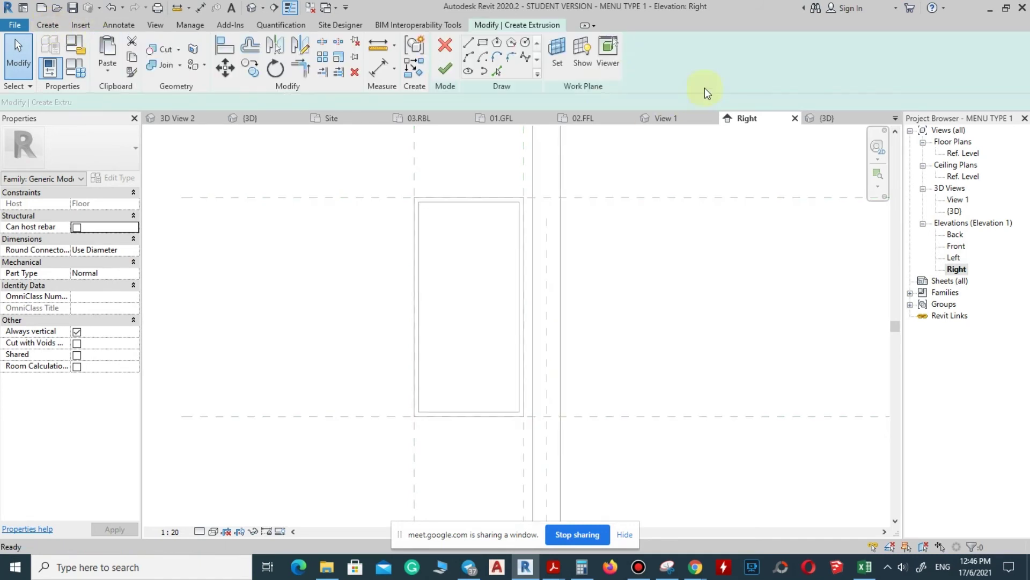
pyautogui.click(486, 43)
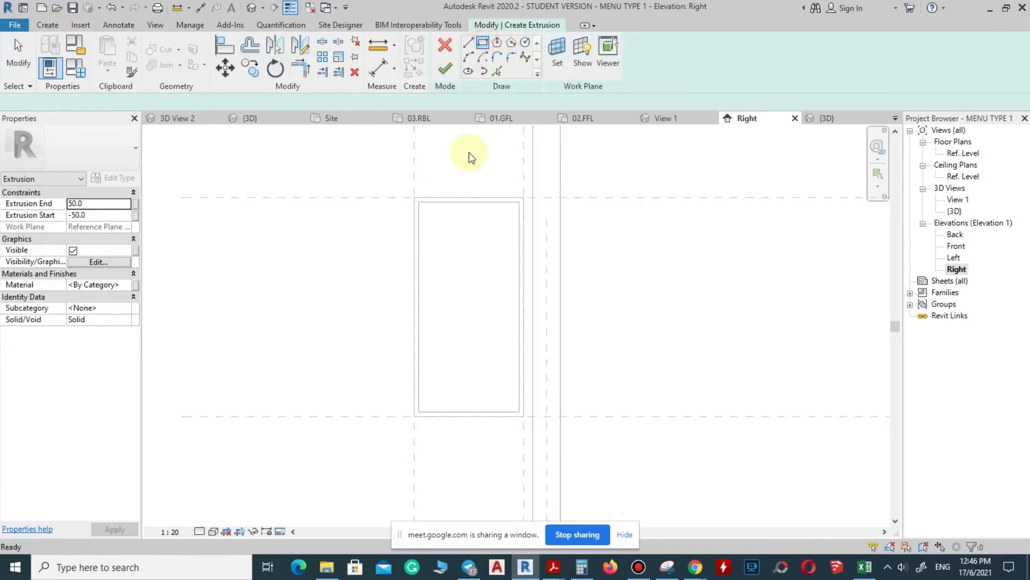
pyautogui.click(419, 202)
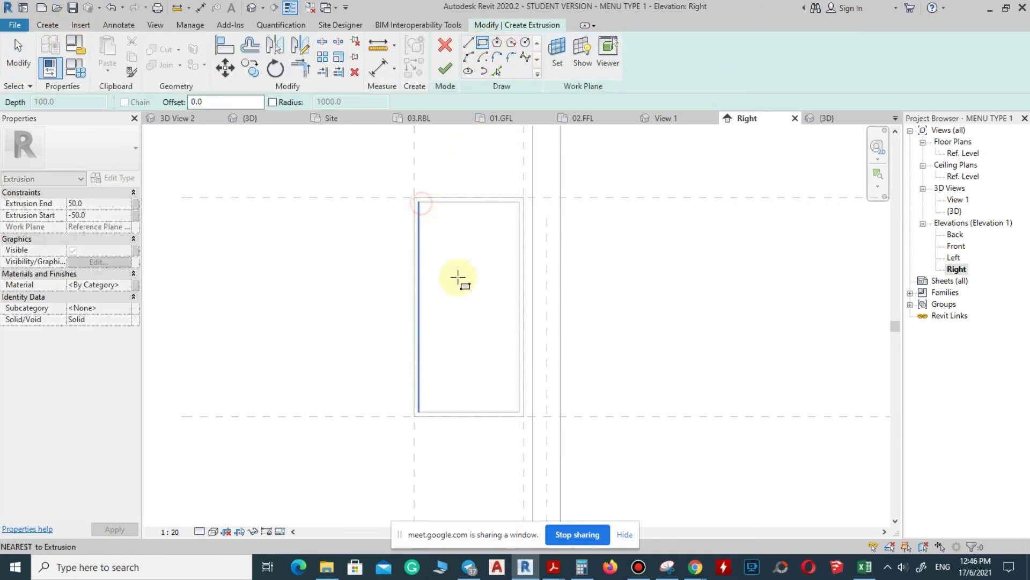
pyautogui.click(519, 412)
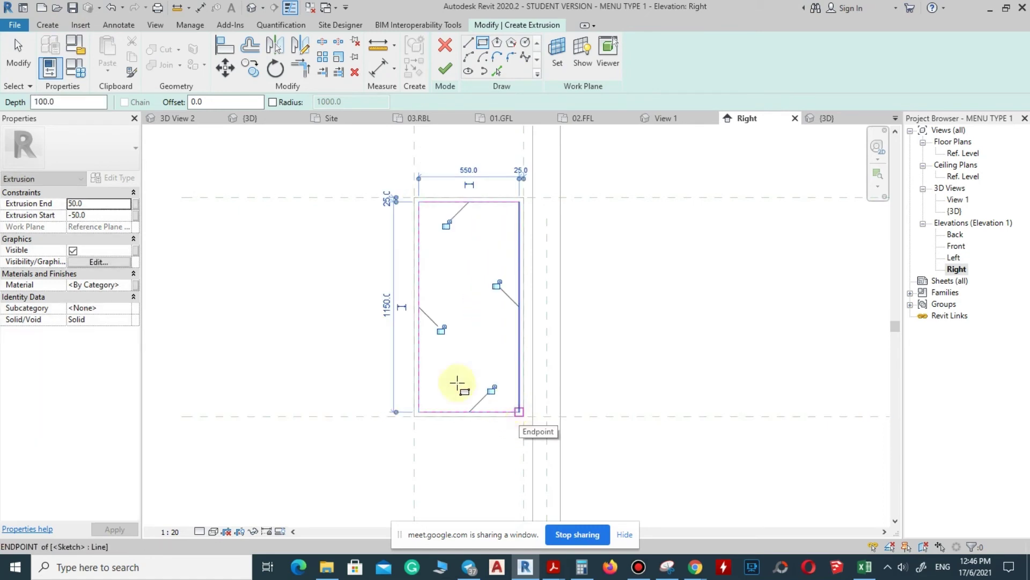
pyautogui.click(92, 204)
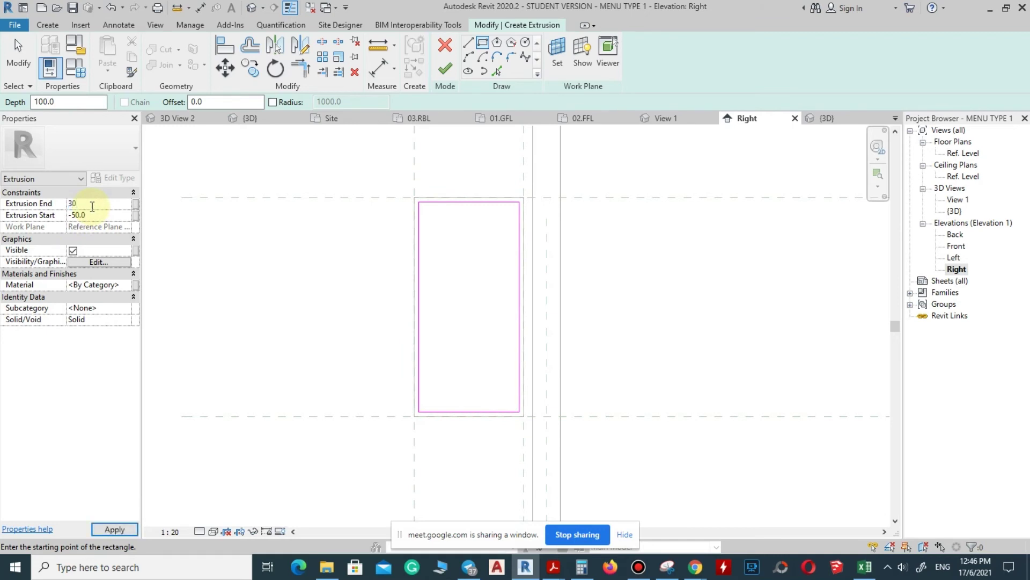
pyautogui.click(445, 68)
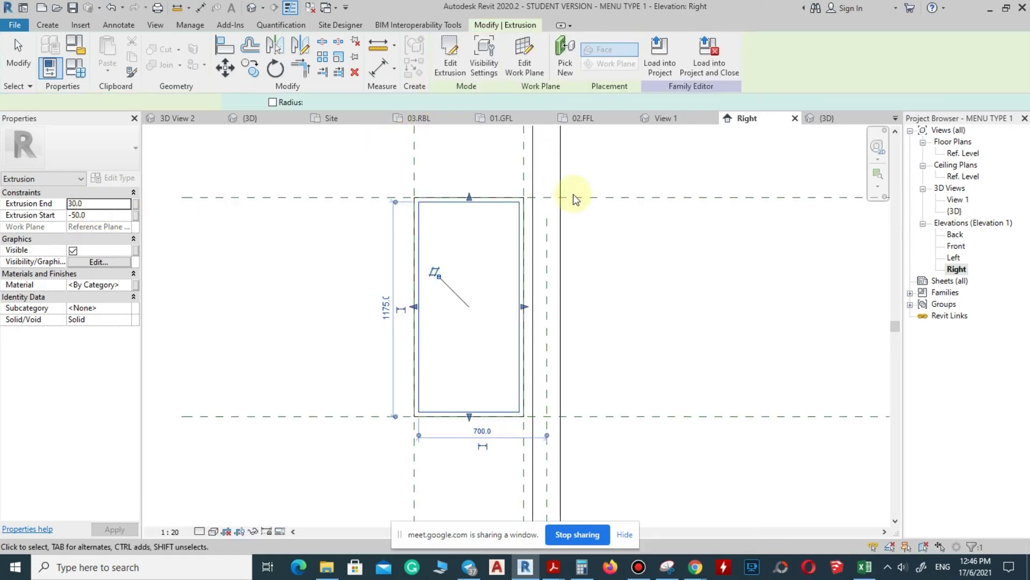
pyautogui.click(616, 181)
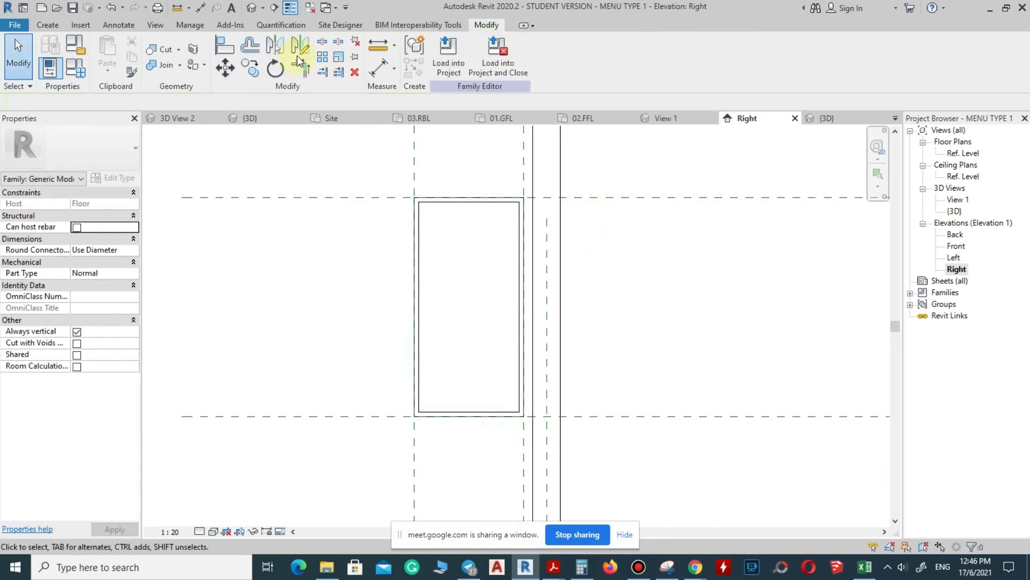
# - Examine the recessed infill panel inside the frame in 3D and return to the Right elevation
pyautogui.click(252, 8)
pyautogui.scroll(-3, 495, 495)
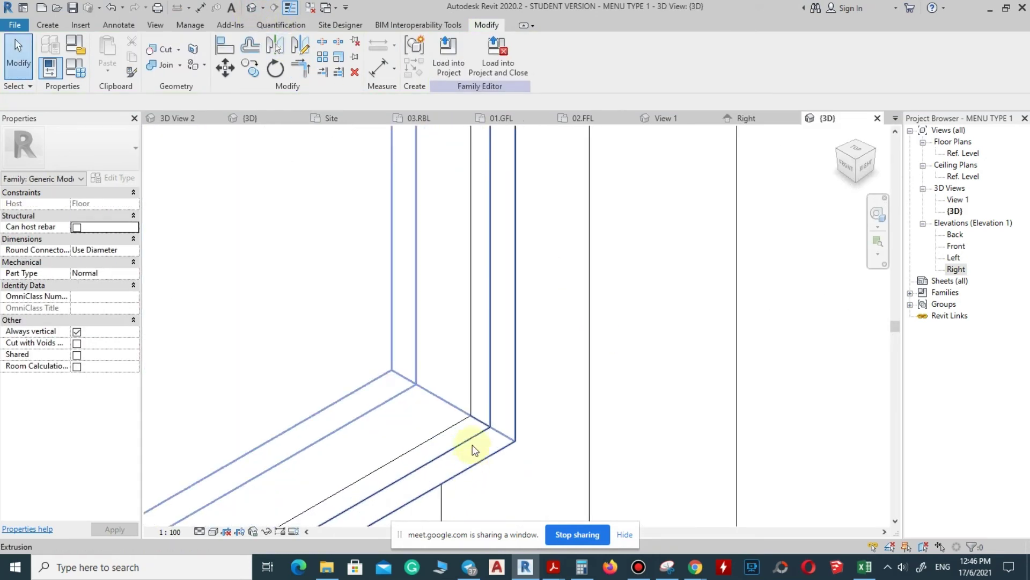
pyautogui.keyDown('shift'); pyautogui.moveTo(472, 413); pyautogui.dragTo(465, 153, button='middle'); pyautogui.keyUp('shift')
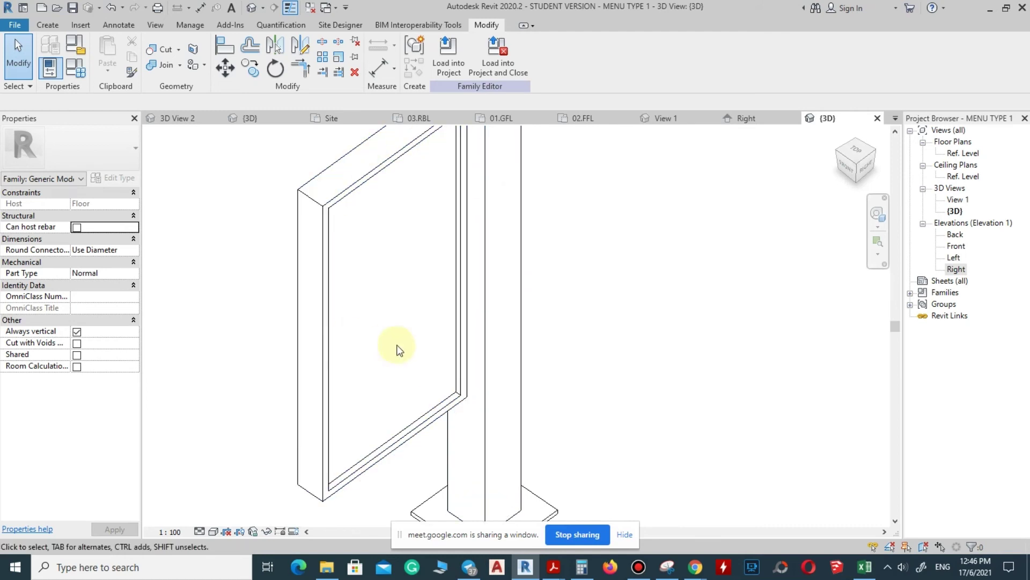
pyautogui.doubleClick(957, 269)
pyautogui.scroll(3, 534, 247)
pyautogui.scroll(2, 532, 246)
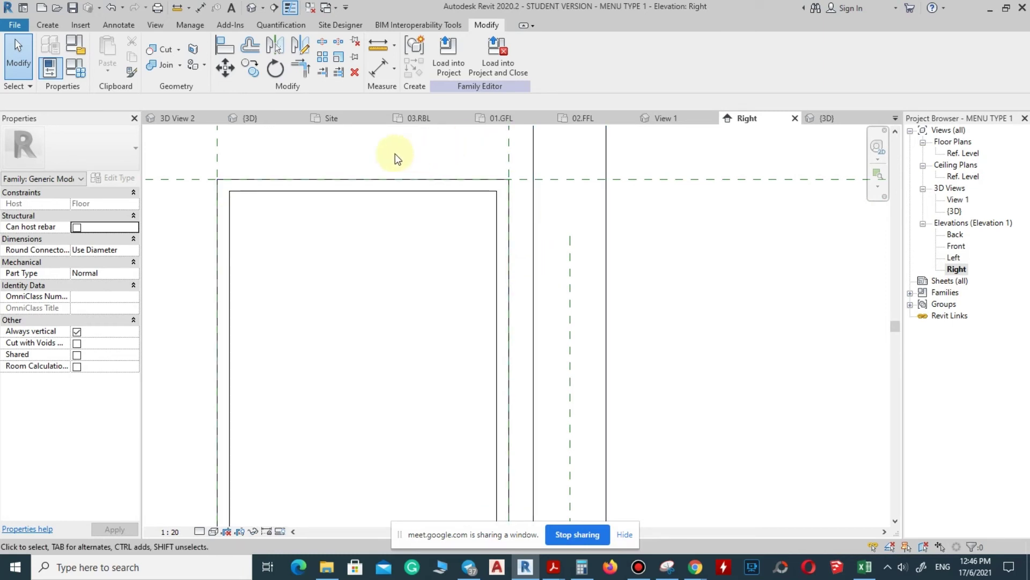
pyautogui.scroll(-2, 395, 153)
pyautogui.moveTo(478, 288); pyautogui.dragTo(456, 304, button='middle')
pyautogui.scroll(-1, 366, 231)
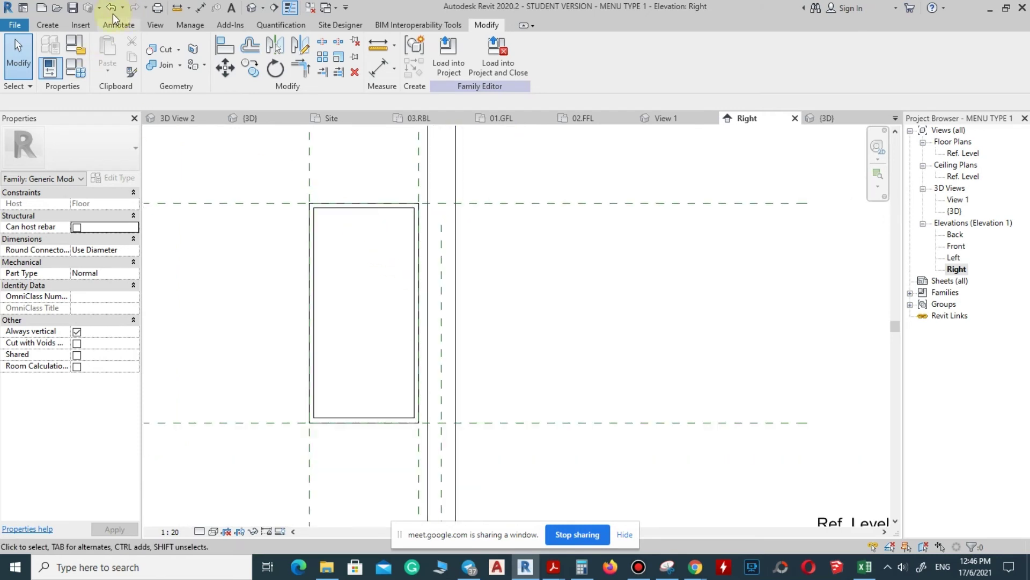
# - Place horizontal reference planes offset 100 mm inward from the frame's bottom and top reference planes
pyautogui.click(49, 25)
pyautogui.click(730, 54)
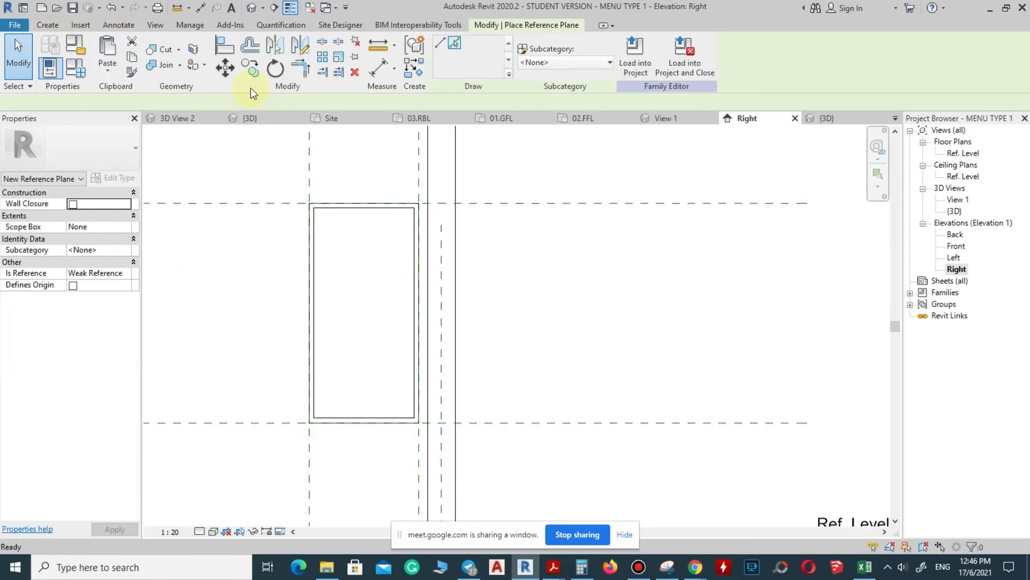
pyautogui.click(451, 45)
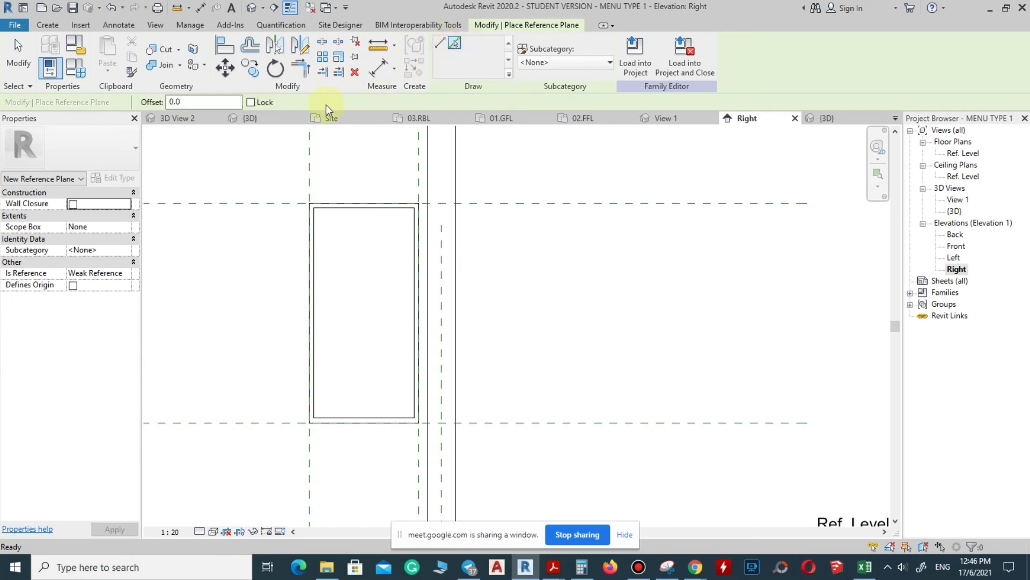
pyautogui.write('100')
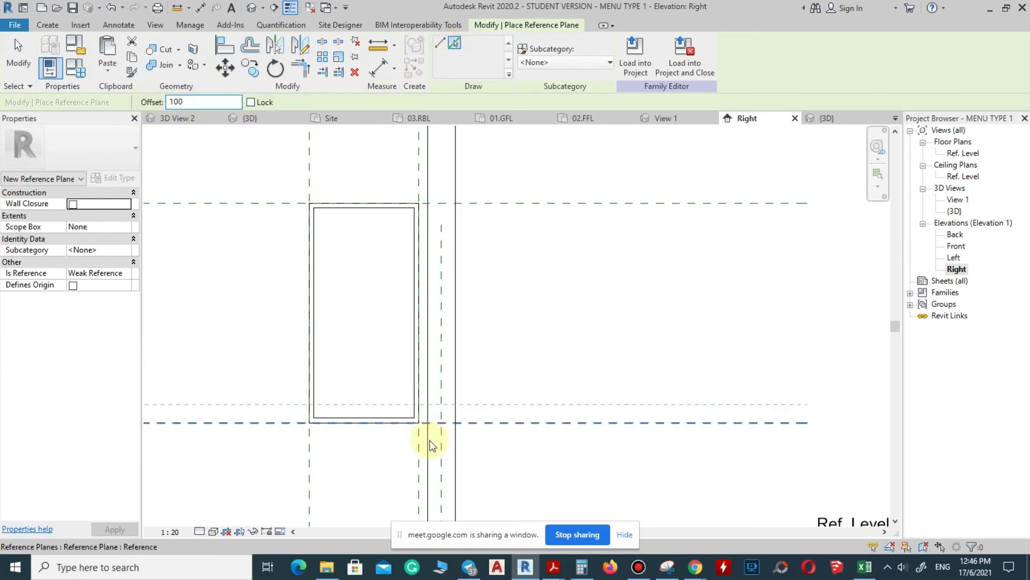
pyautogui.scroll(3, 427, 437)
pyautogui.scroll(-3, 419, 399)
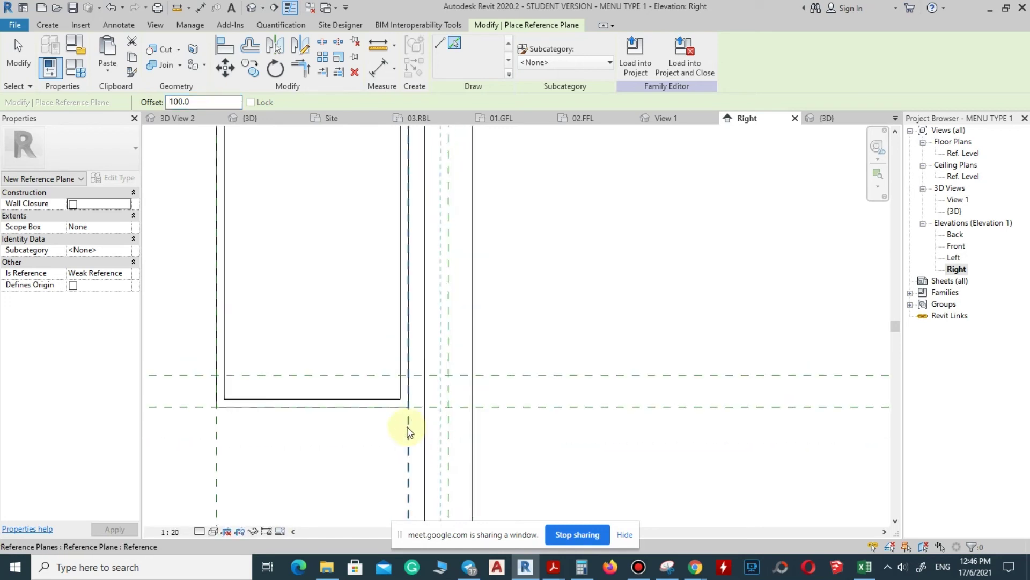
pyautogui.scroll(3, 411, 215)
pyautogui.click(412, 179)
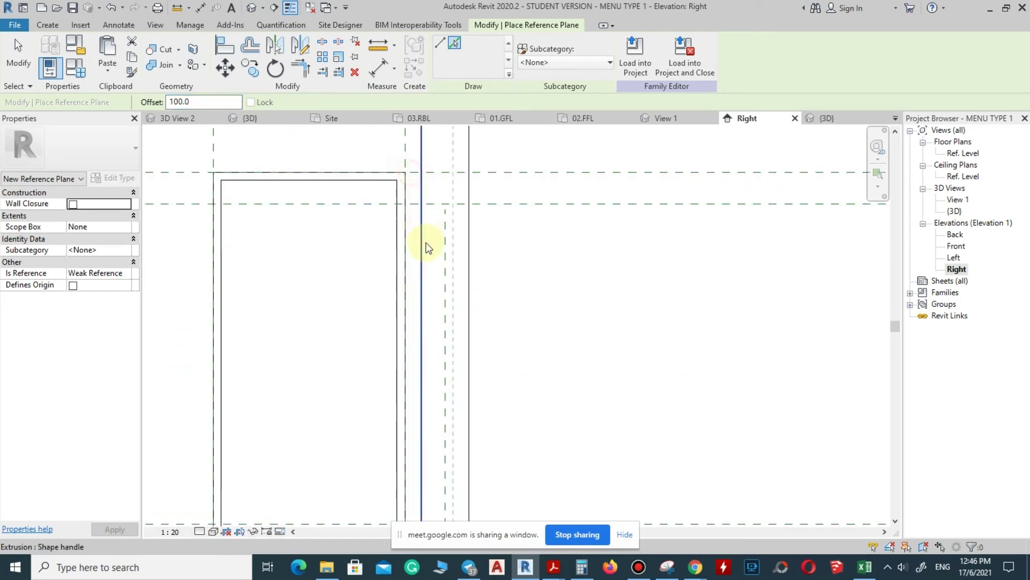
# - Add two more horizontal reference planes, each offset 50 mm further inward from the lower and upper 100 mm planes
pyautogui.scroll(-2, 426, 247)
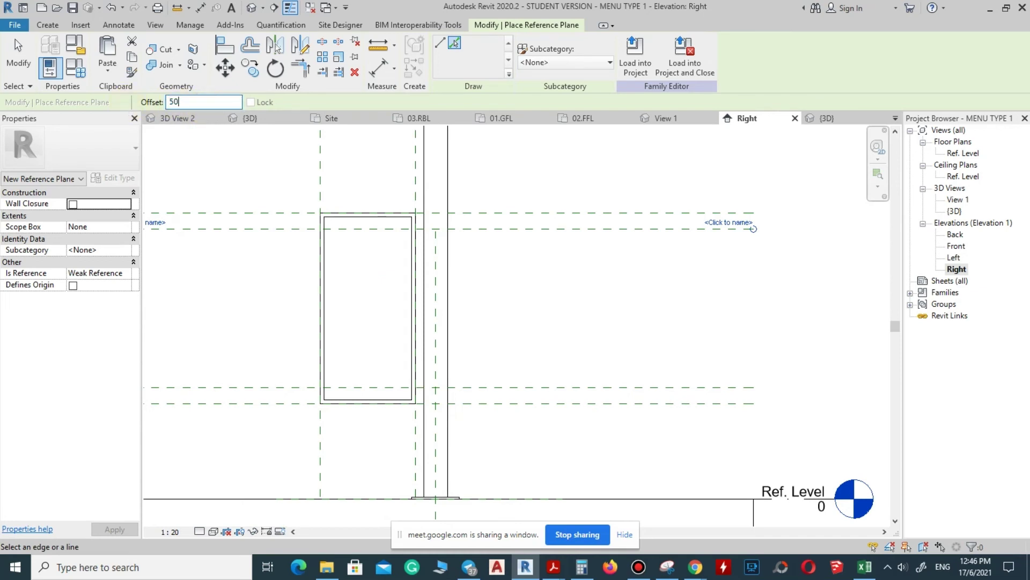
pyautogui.click(386, 382)
pyautogui.click(399, 232)
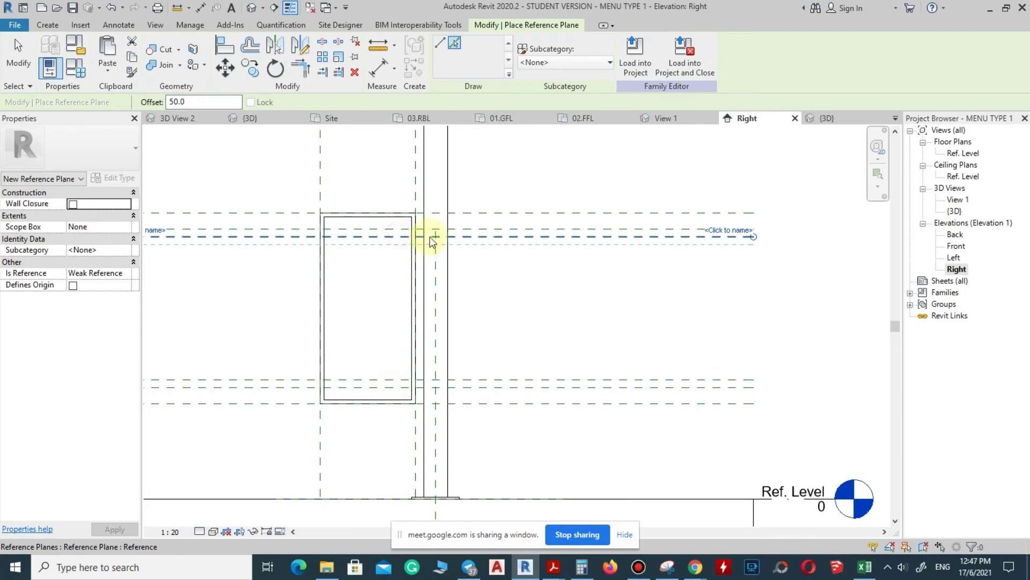
pyautogui.scroll(2, 425, 240)
pyautogui.scroll(-1, 415, 234)
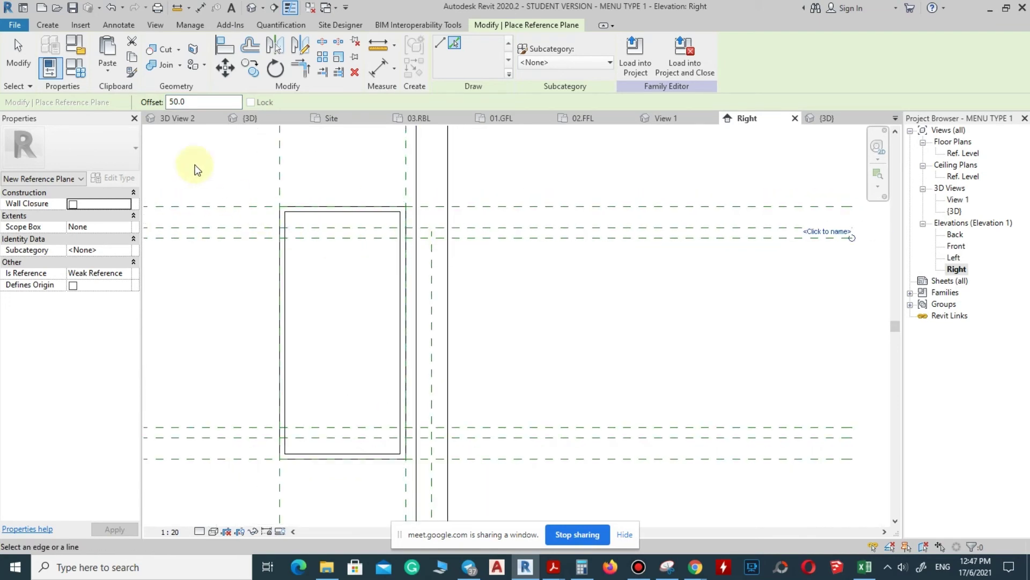
# - Start an extrusion and sketch a 50 by 50 mm square between the frame and post at the lower pair of inner reference planes
pyautogui.click(48, 25)
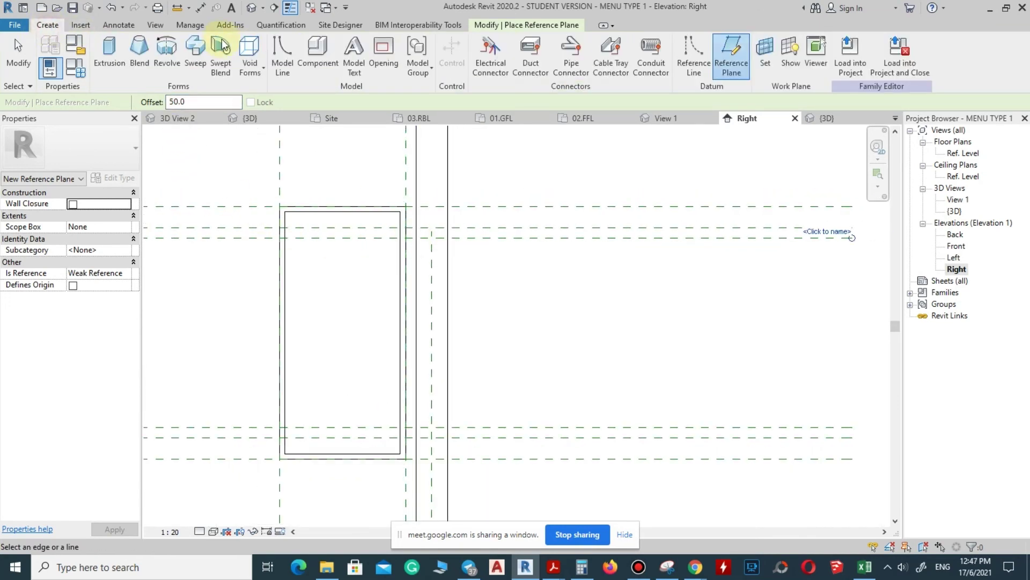
pyautogui.click(110, 48)
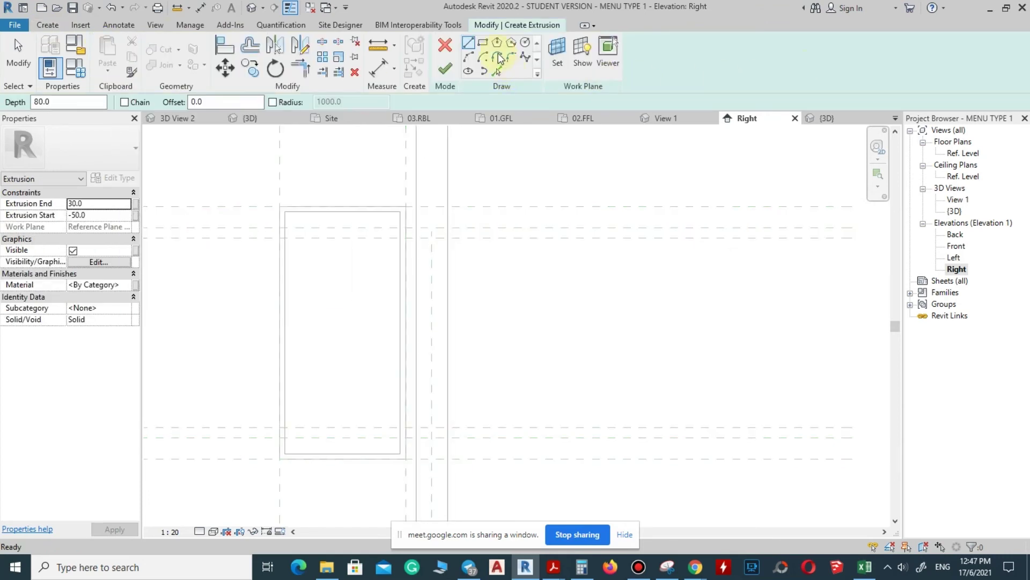
pyautogui.click(483, 46)
pyautogui.scroll(4, 403, 419)
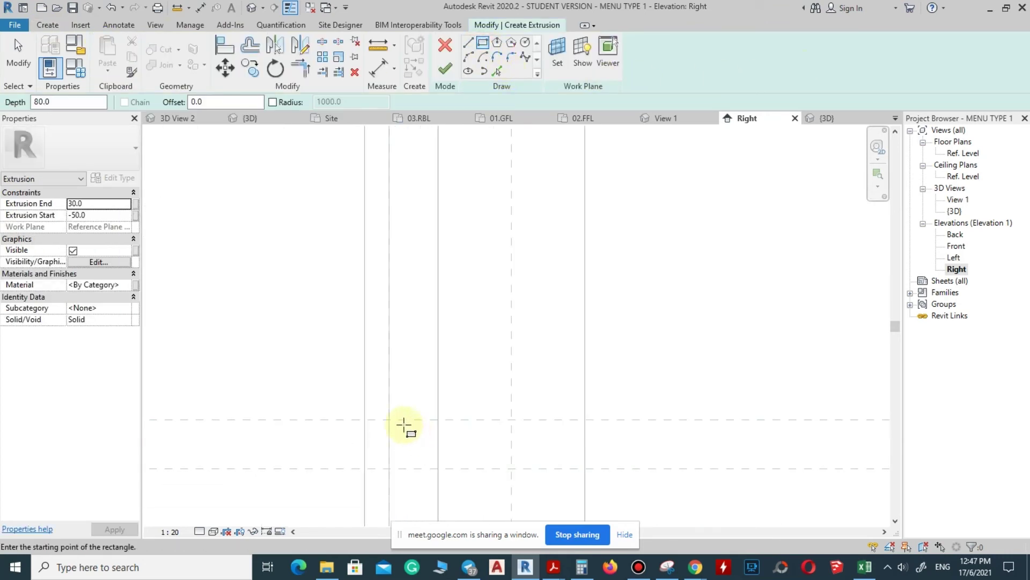
pyautogui.click(389, 419)
pyautogui.click(439, 468)
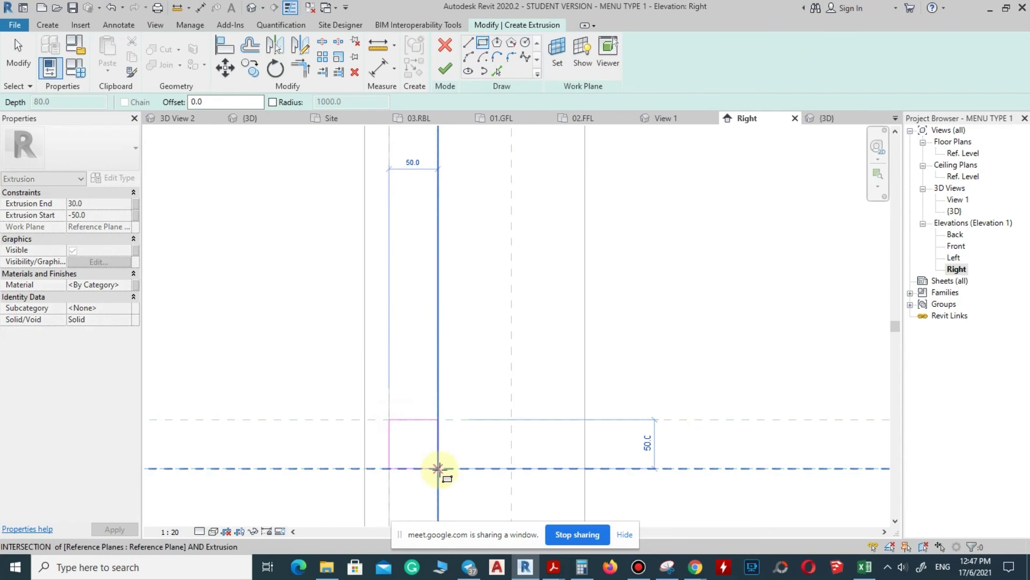
# - Set the square connector's extrusion end to 25 mm and start to -25 mm, and finish the extrusion
pyautogui.click(81, 209)
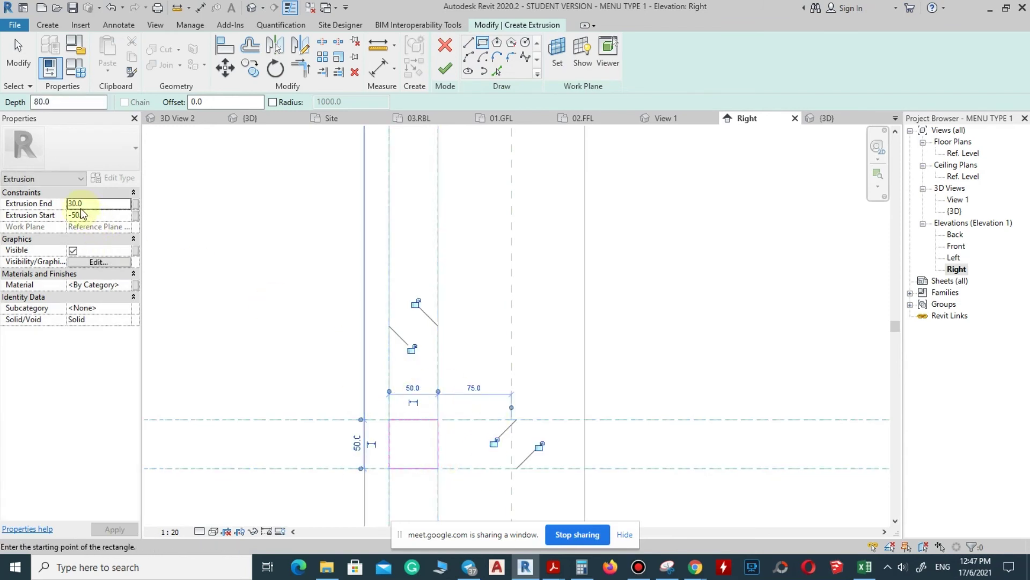
pyautogui.click(81, 215)
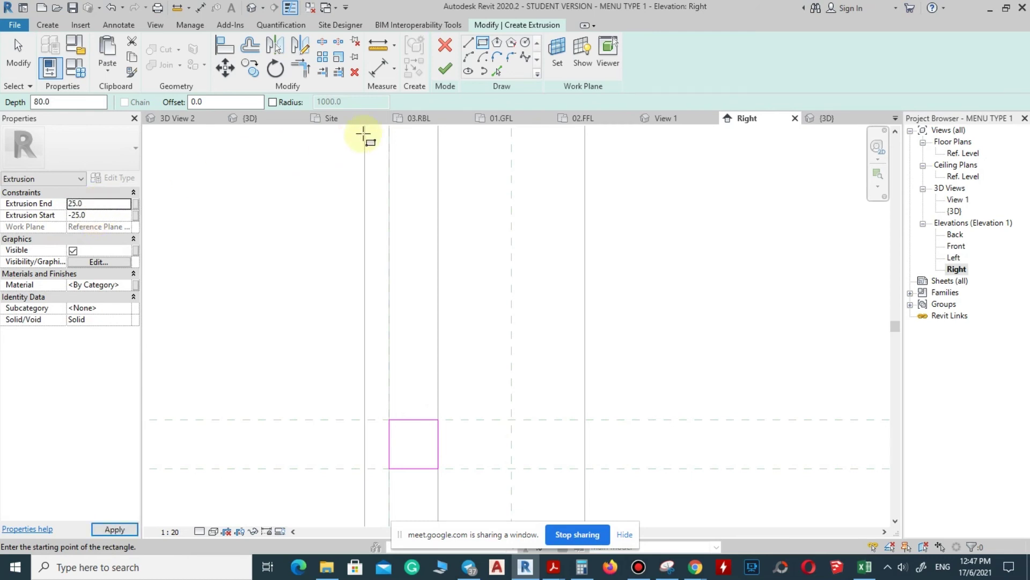
pyautogui.click(445, 69)
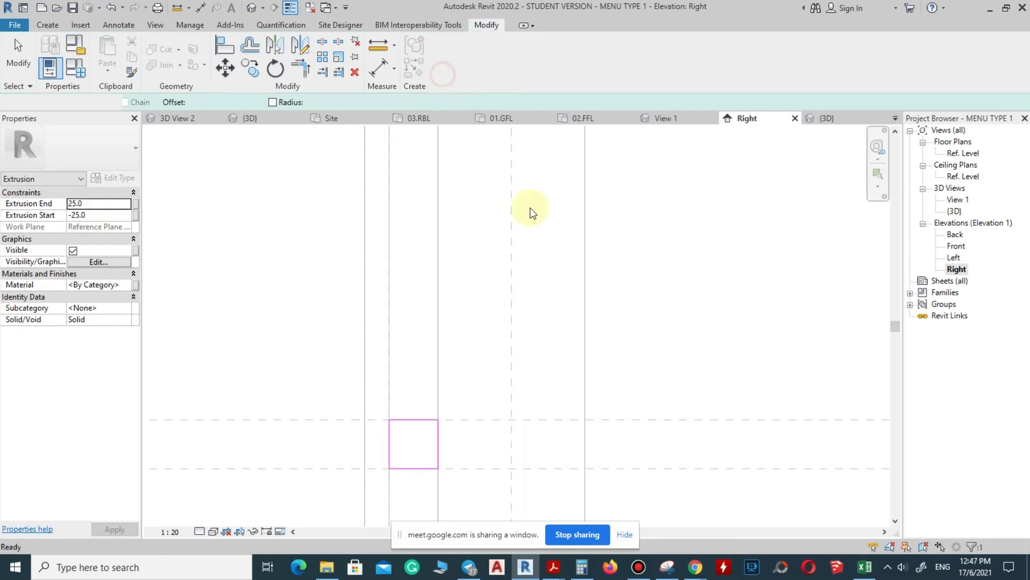
pyautogui.click(679, 279)
# - Inspect the lower connector between the frame and post in 3D and return to the Right elevation
pyautogui.scroll(-2, 527, 288)
pyautogui.click(253, 10)
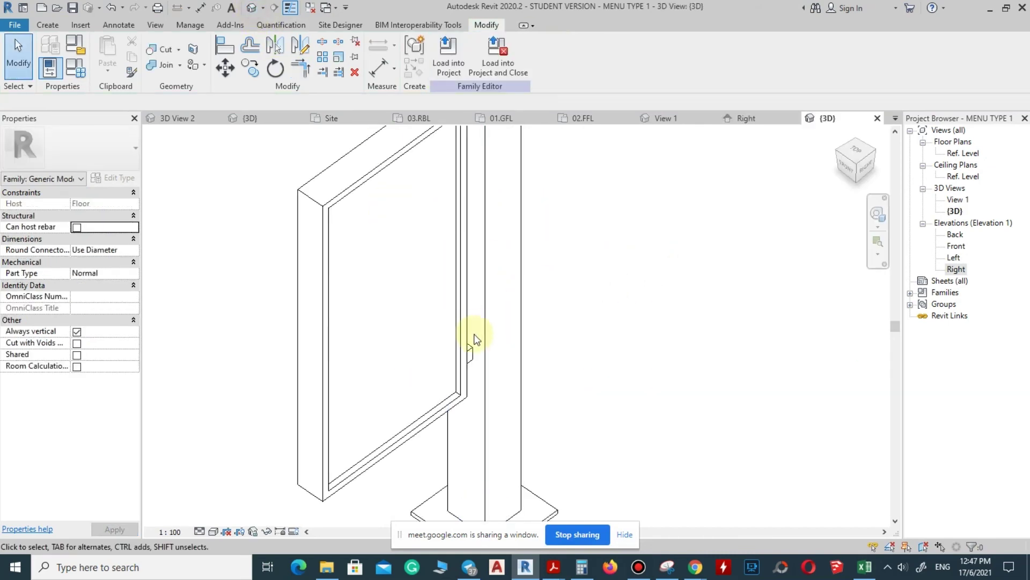
pyautogui.scroll(4, 470, 338)
pyautogui.moveTo(472, 358)
pyautogui.keyDown('shift'); pyautogui.mouseDown(button='middle')
pyautogui.moveTo(306, 361)
pyautogui.moveTo(414, 369)
pyautogui.moveTo(368, 426)
pyautogui.moveTo(483, 376)
pyautogui.mouseUp(button='middle'); pyautogui.keyUp('shift')
pyautogui.doubleClick(957, 270)
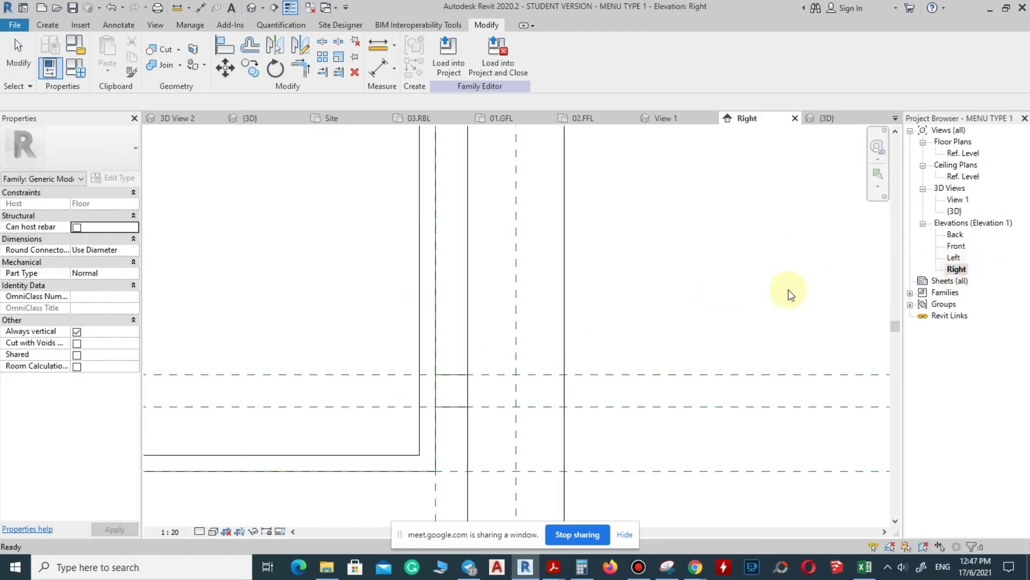
# - Copy the lower square connector up to the upper pair of inner reference planes between the frame and post
pyautogui.scroll(3, 476, 416)
pyautogui.moveTo(400, 369); pyautogui.dragTo(507, 445)
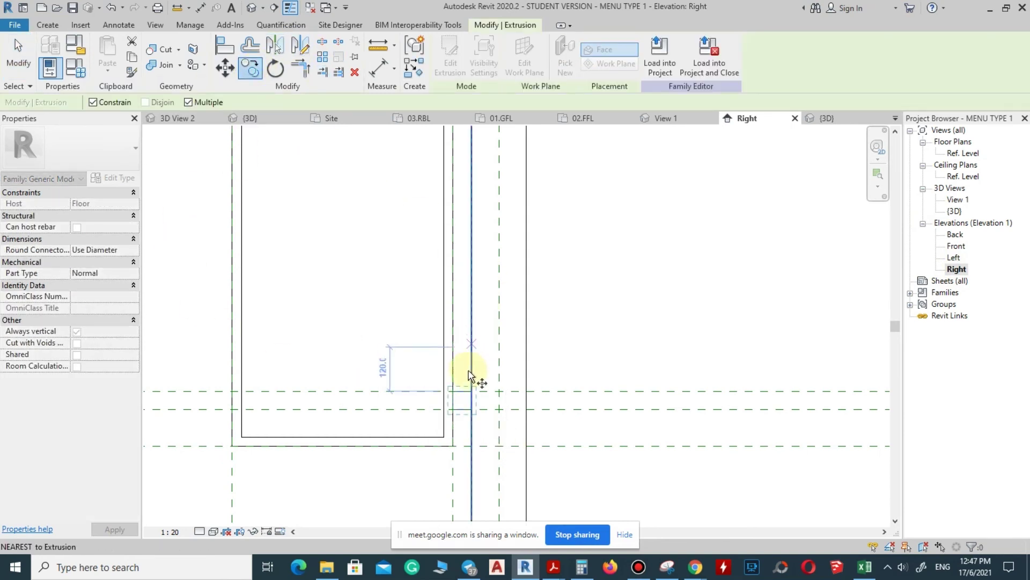
pyautogui.click(471, 395)
pyautogui.scroll(-2, 471, 396)
pyautogui.scroll(-1, 476, 224)
pyautogui.scroll(3, 462, 223)
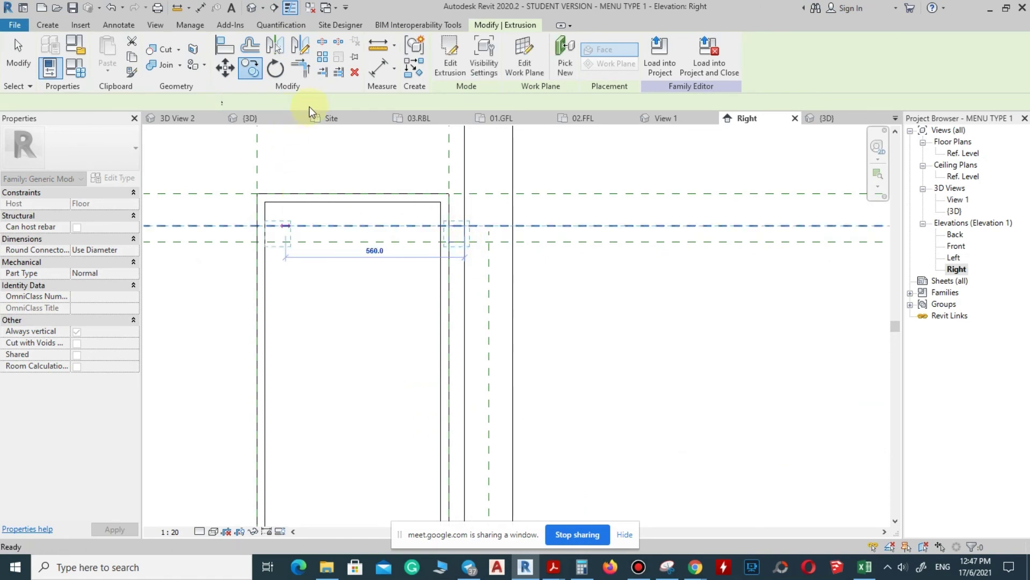
pyautogui.press('Escape')
# - Check both connectors joining the panel to the post in 3D and return to the Right elevation
pyautogui.click(249, 8)
pyautogui.scroll(-3, 546, 302)
pyautogui.moveTo(438, 337)
pyautogui.keyDown('shift'); pyautogui.mouseDown(button='middle')
pyautogui.moveTo(462, 349)
pyautogui.moveTo(435, 420)
pyautogui.moveTo(419, 350)
pyautogui.moveTo(468, 354)
pyautogui.moveTo(460, 285)
pyautogui.moveTo(423, 340)
pyautogui.moveTo(437, 320)
pyautogui.mouseUp(button='middle'); pyautogui.keyUp('shift')
pyautogui.scroll(-1, 437, 320)
pyautogui.doubleClick(955, 269)
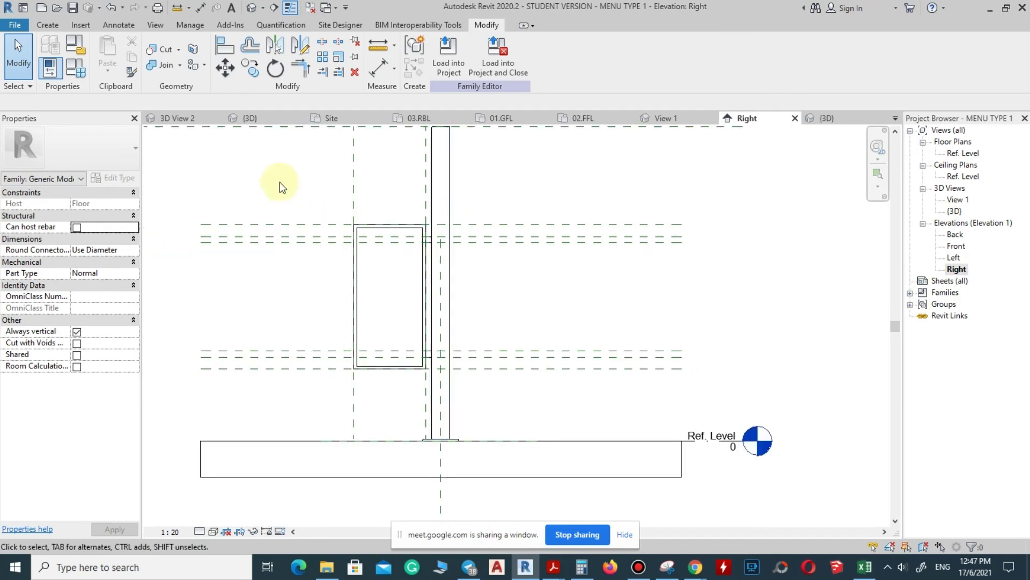
# - Mirror the frame, infill panel and both connectors about the post's vertical centre reference plane
pyautogui.moveTo(328, 179); pyautogui.dragTo(450, 409)
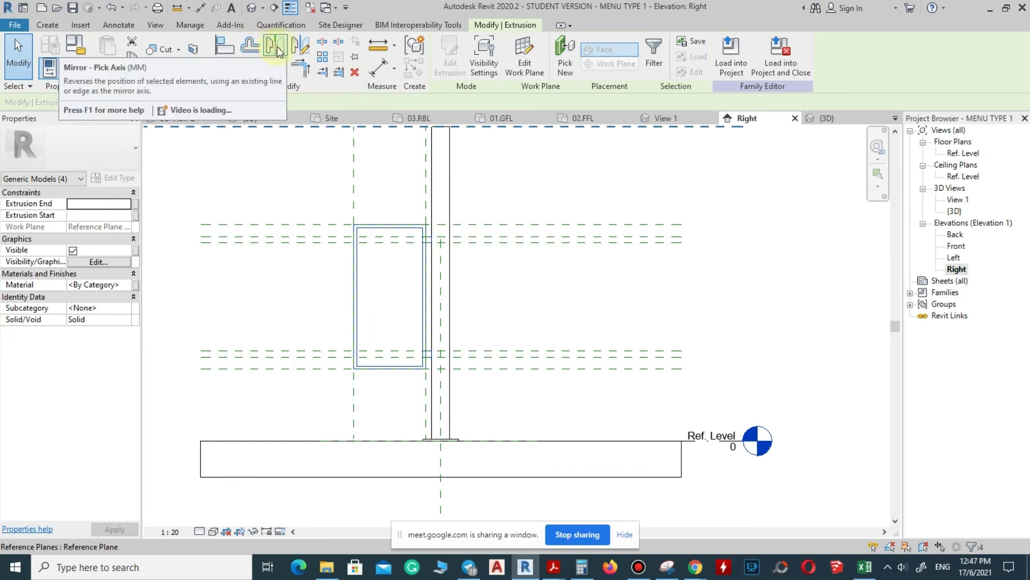
pyautogui.click(277, 51)
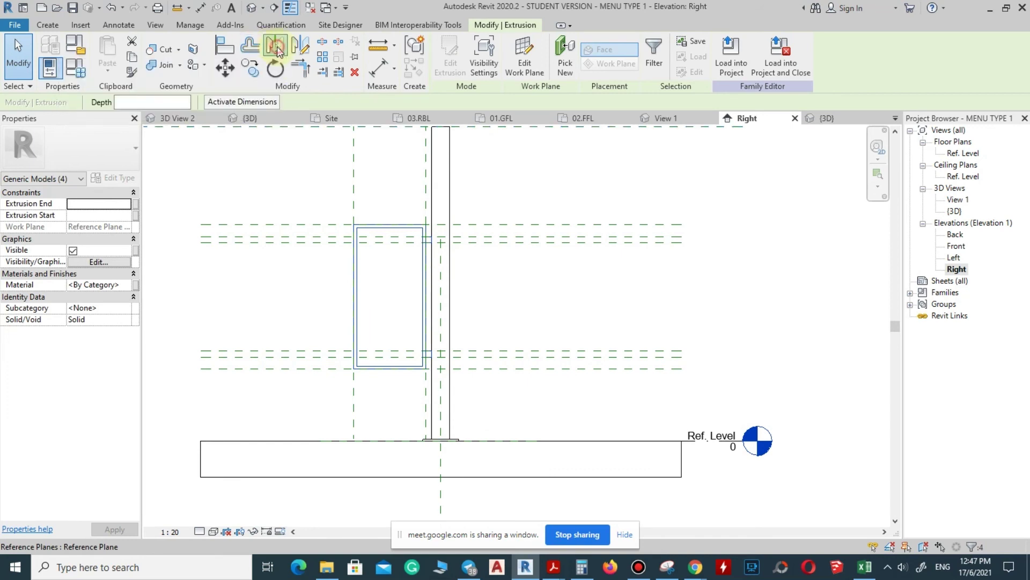
pyautogui.click(441, 267)
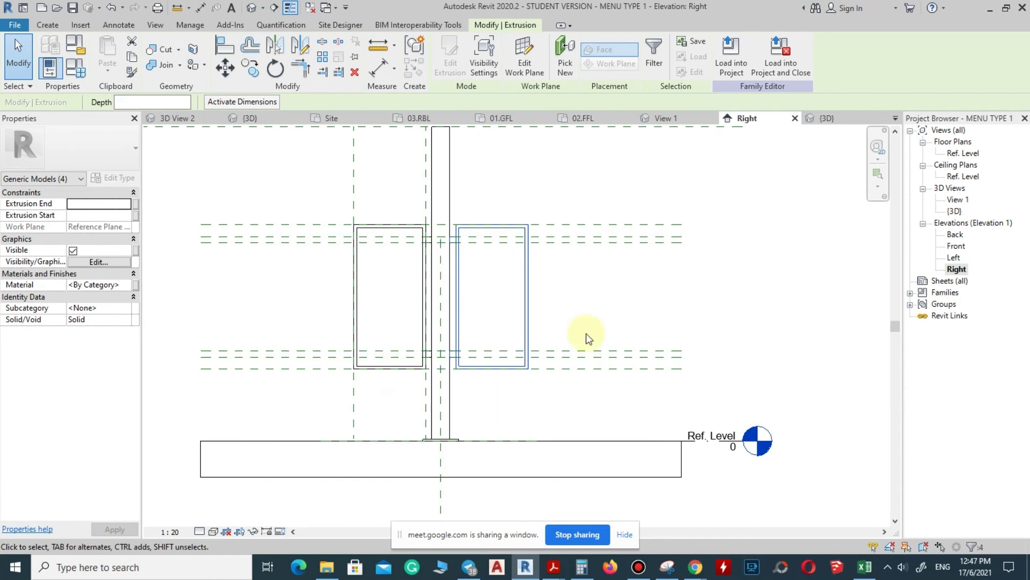
pyautogui.click(495, 308)
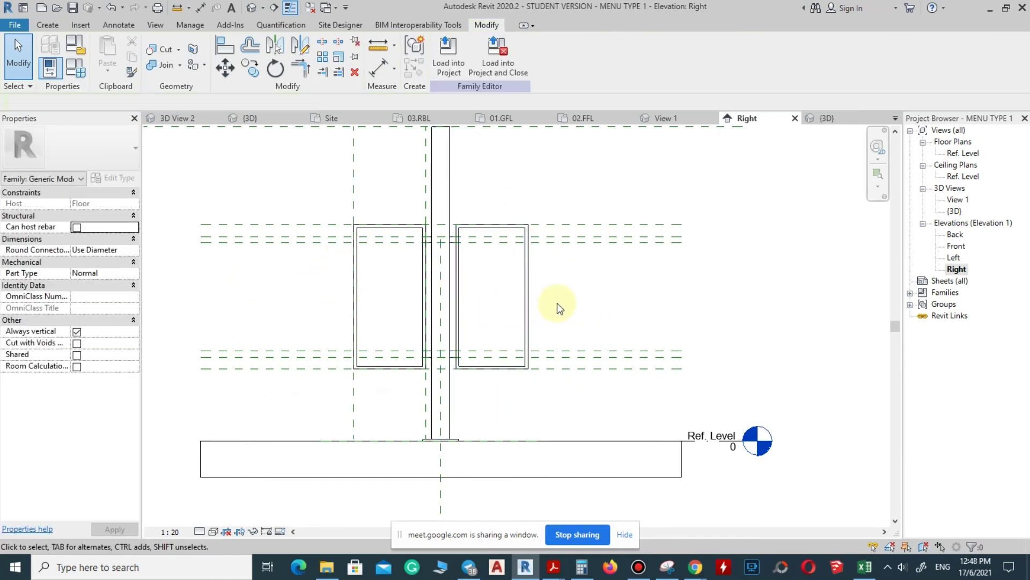
# - Lower the top of the central post to the reference plane along the panel frames' upper edges
pyautogui.scroll(3, 489, 184)
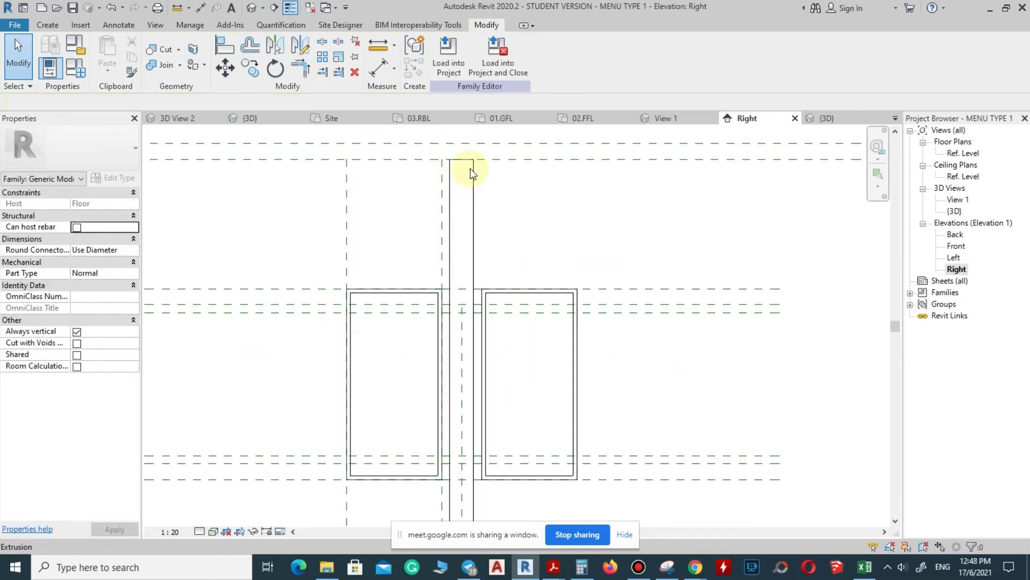
pyautogui.click(472, 252)
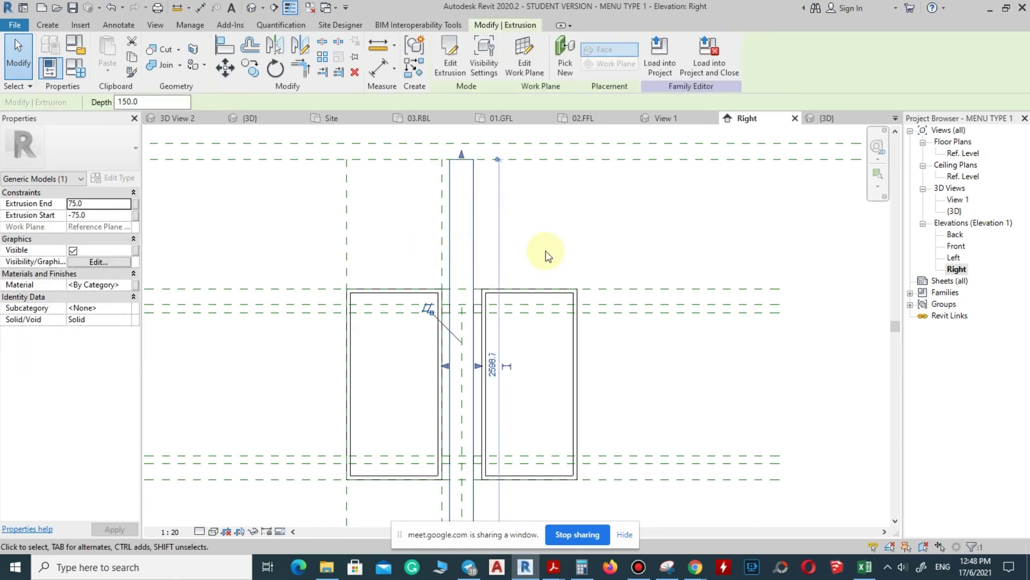
pyautogui.moveTo(460, 157); pyautogui.dragTo(460, 289)
pyautogui.click(543, 254)
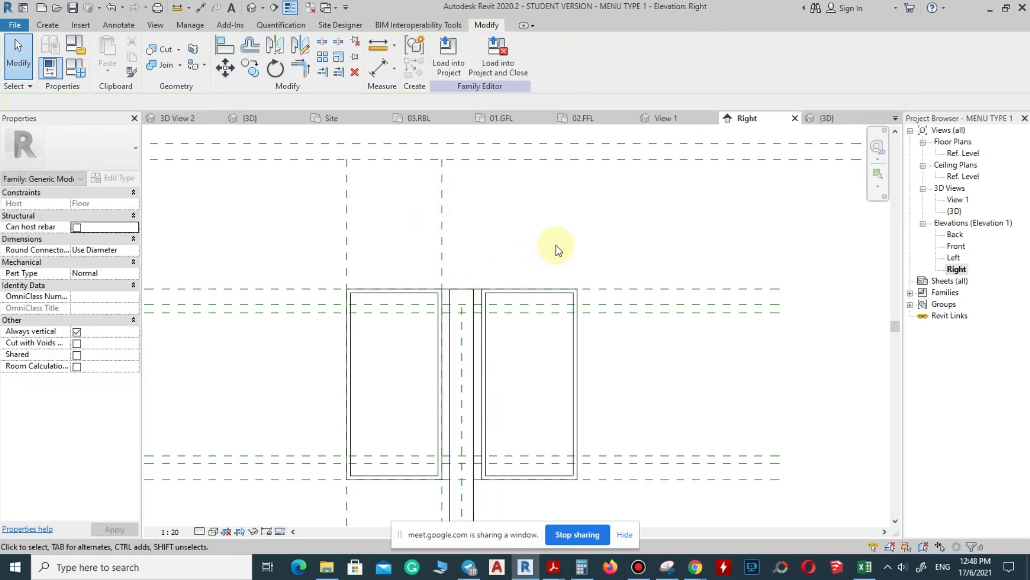
pyautogui.scroll(-2, 426, 253)
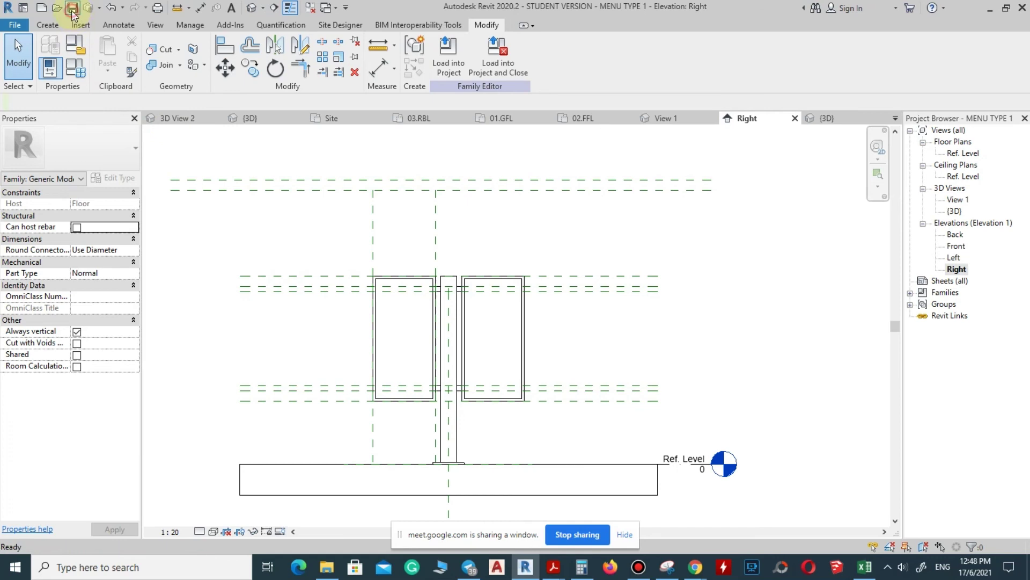
# - Load the sign family into Z - ARCHI - FACADE 1 - with kerb.rvt, closing the family, and place one MENU TYPE 1 beside the drive-through lane
pyautogui.click(500, 65)
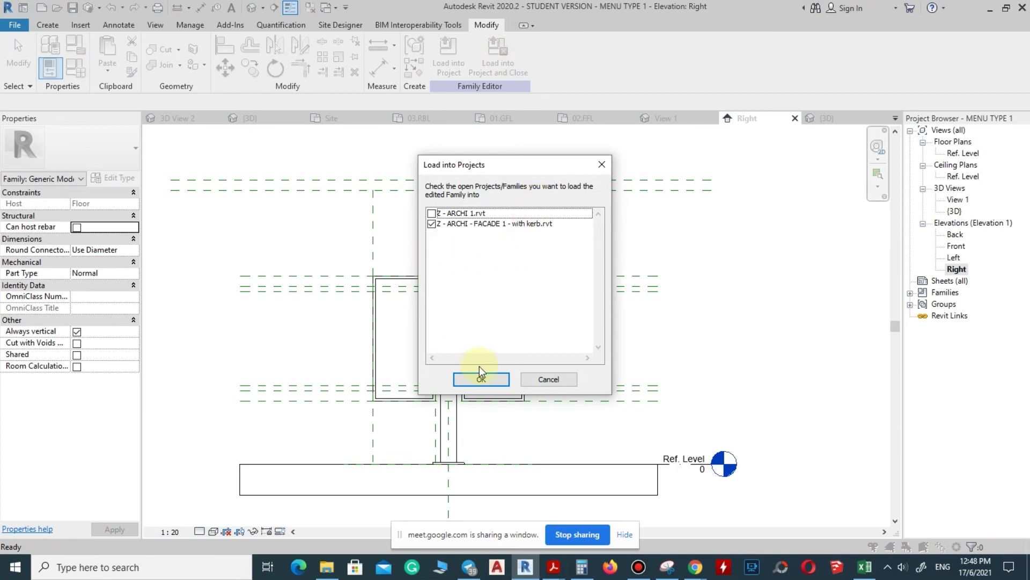
pyautogui.click(481, 380)
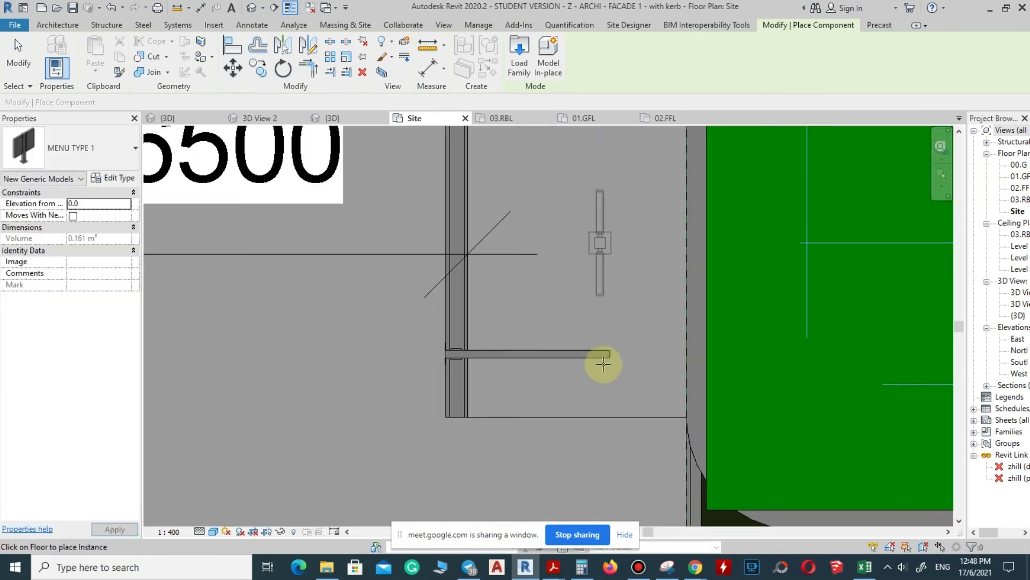
pyautogui.scroll(-4, 603, 361)
pyautogui.scroll(5, 601, 430)
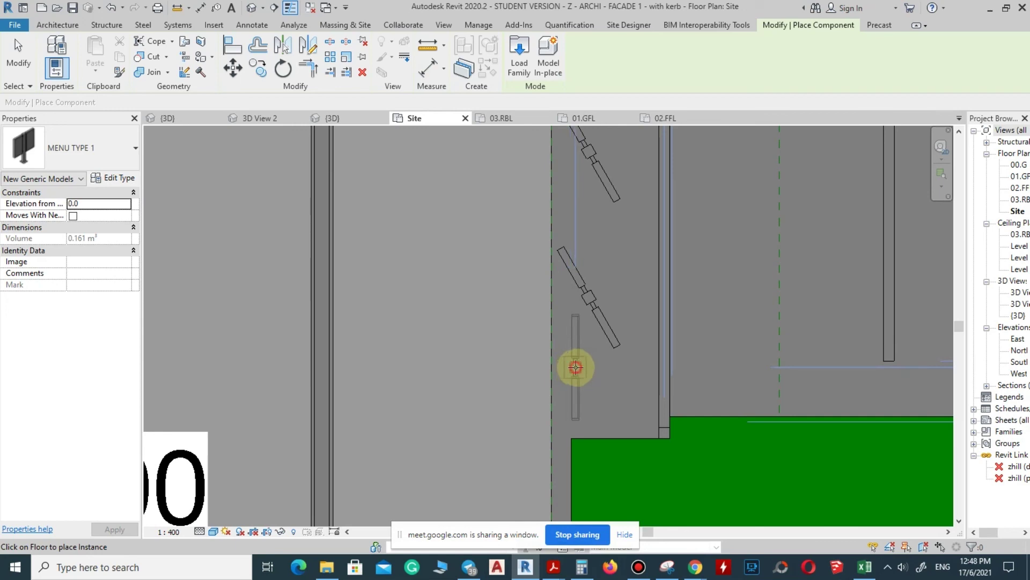
pyautogui.click(576, 367)
pyautogui.press('Escape')
pyautogui.press('Escape')
# - Delete the old angled SIGN 1 instances beside the drive-through lane
pyautogui.click(619, 332)
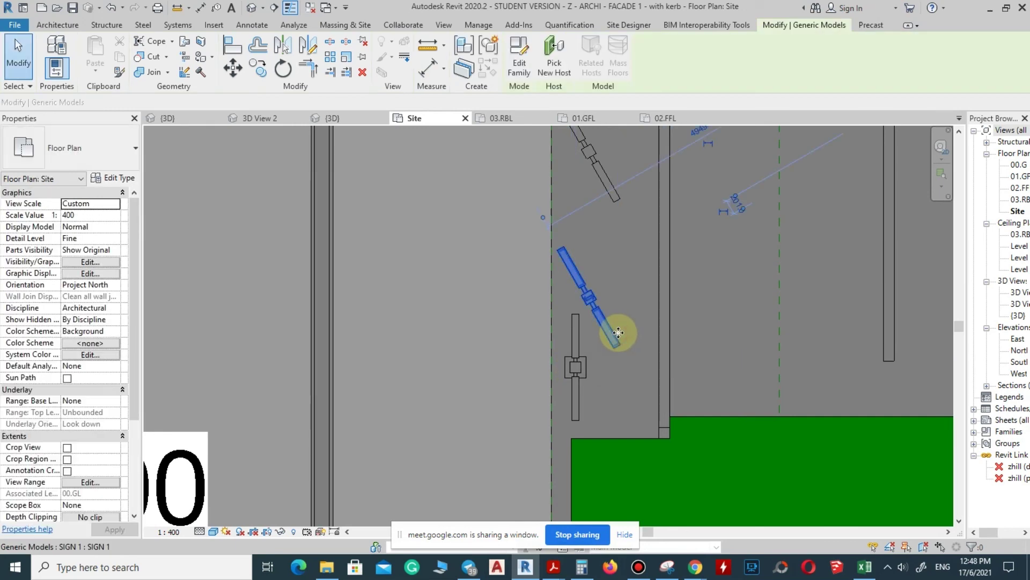
pyautogui.press('Delete')
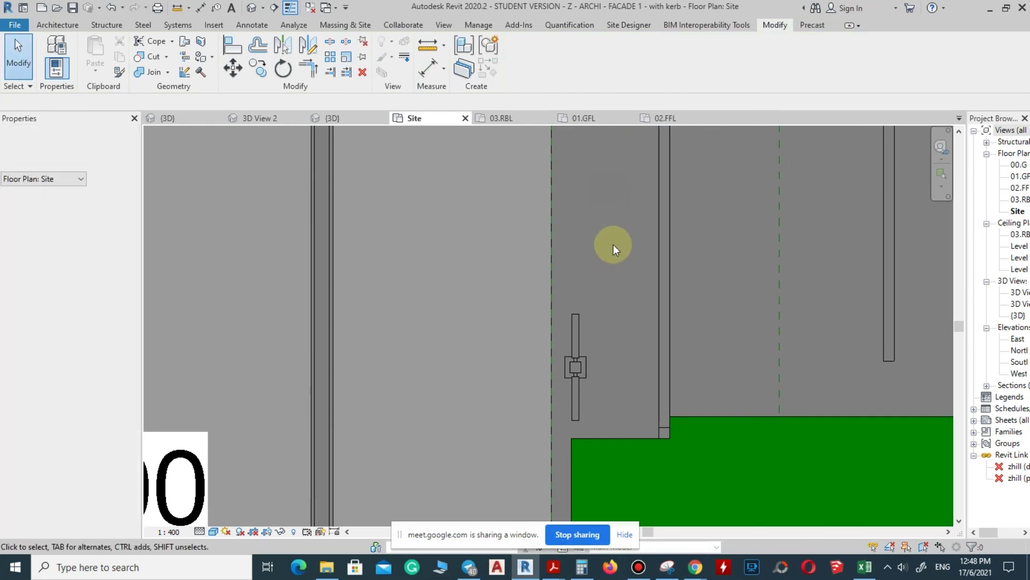
pyautogui.scroll(-4, 613, 250)
pyautogui.click(603, 190)
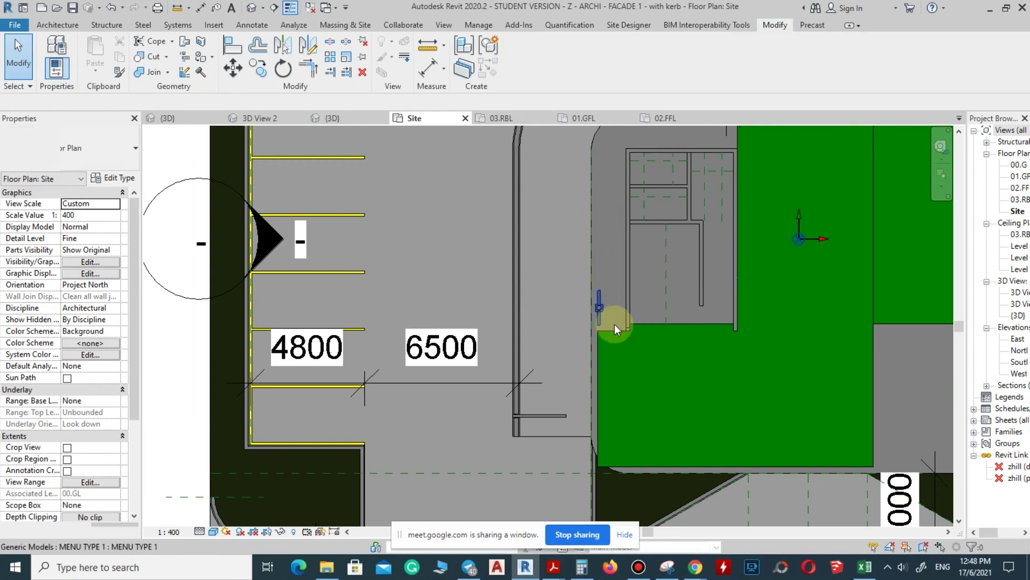
# - Rotate the placed MENU TYPE 1 sign 180 degrees about the centre of its post
pyautogui.scroll(4, 615, 324)
pyautogui.click(555, 290)
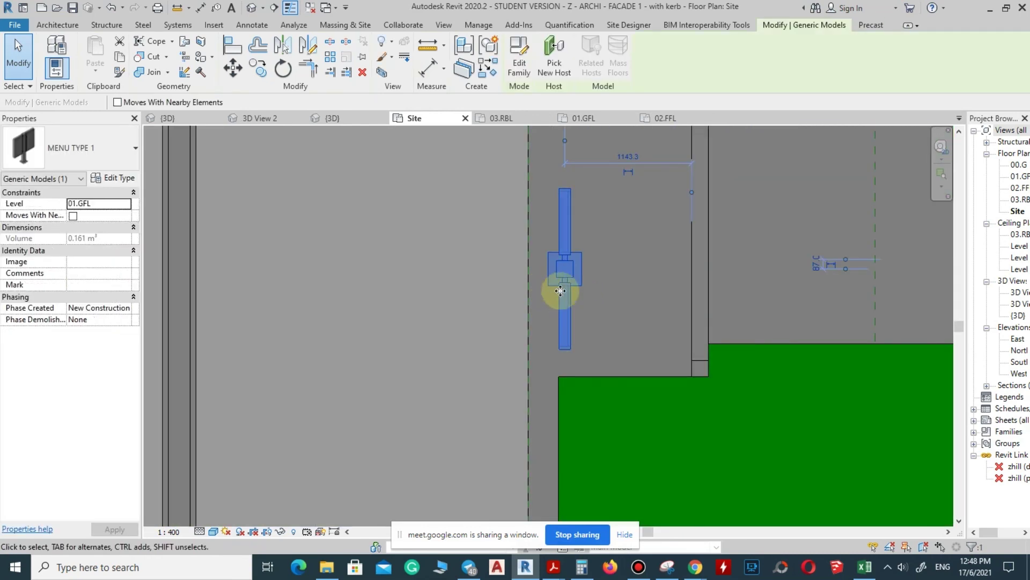
pyautogui.scroll(5, 610, 198)
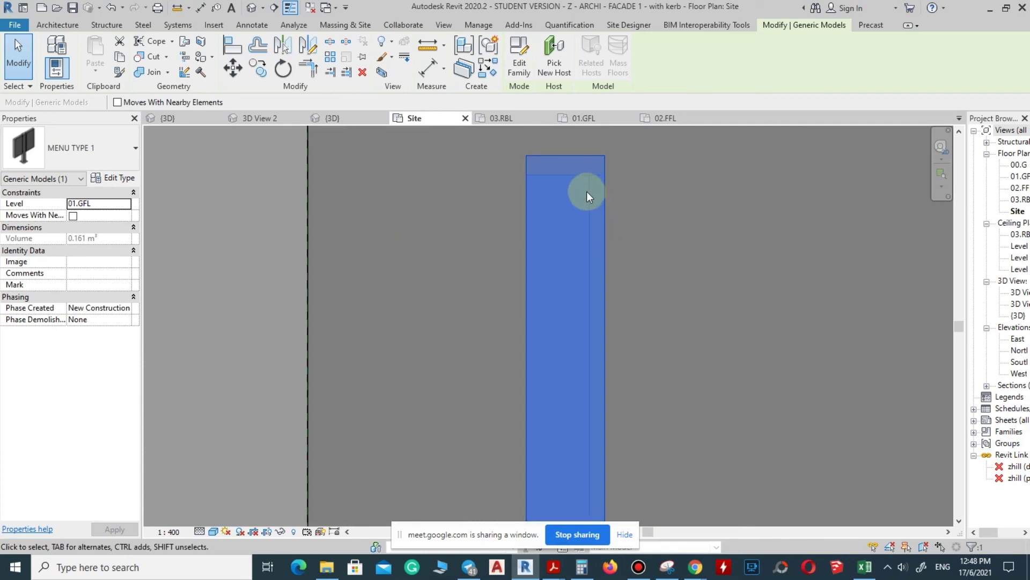
pyautogui.scroll(-4, 588, 198)
pyautogui.scroll(-2, 584, 200)
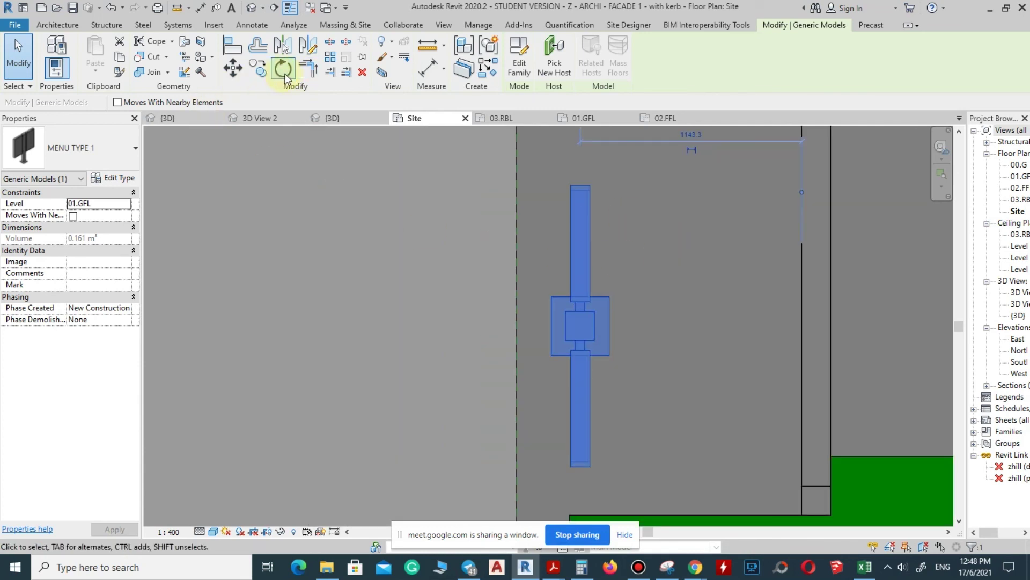
pyautogui.click(284, 71)
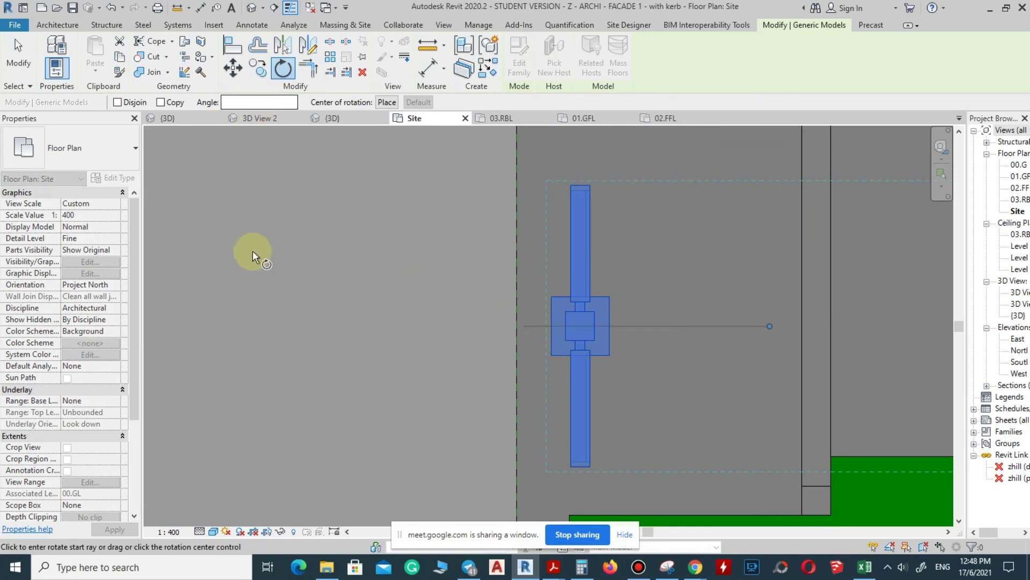
pyautogui.click(387, 102)
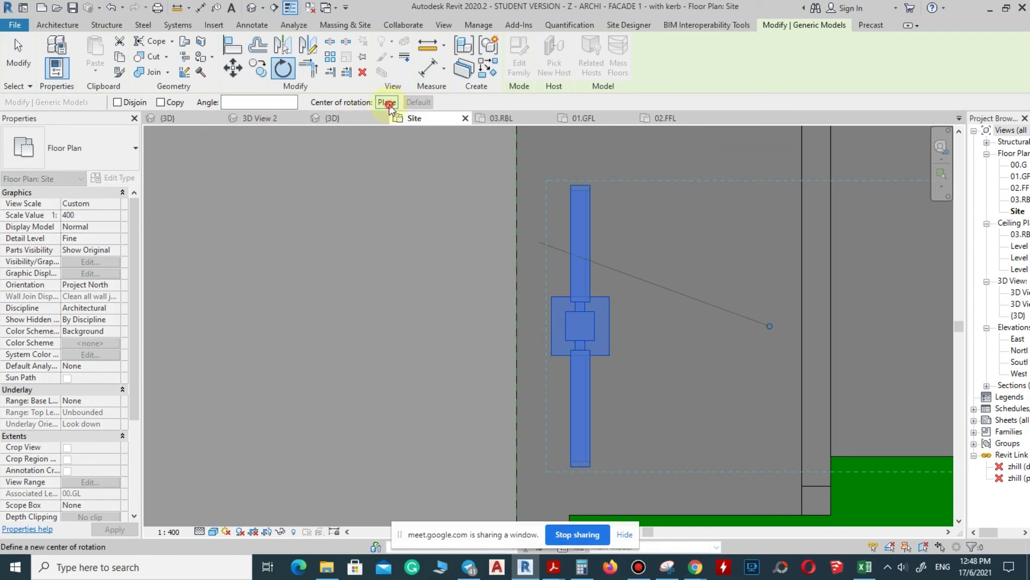
pyautogui.click(580, 324)
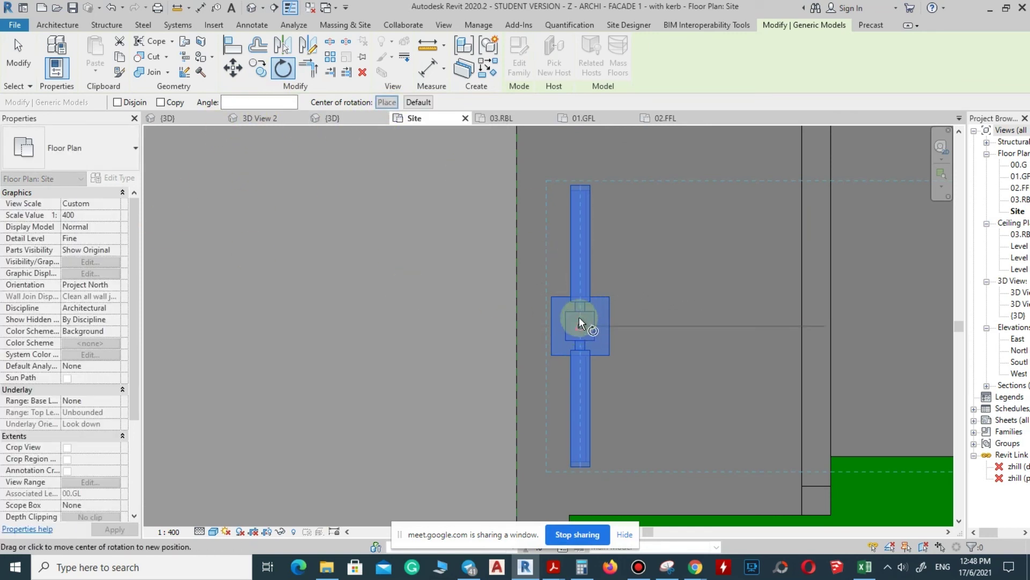
pyautogui.click(578, 156)
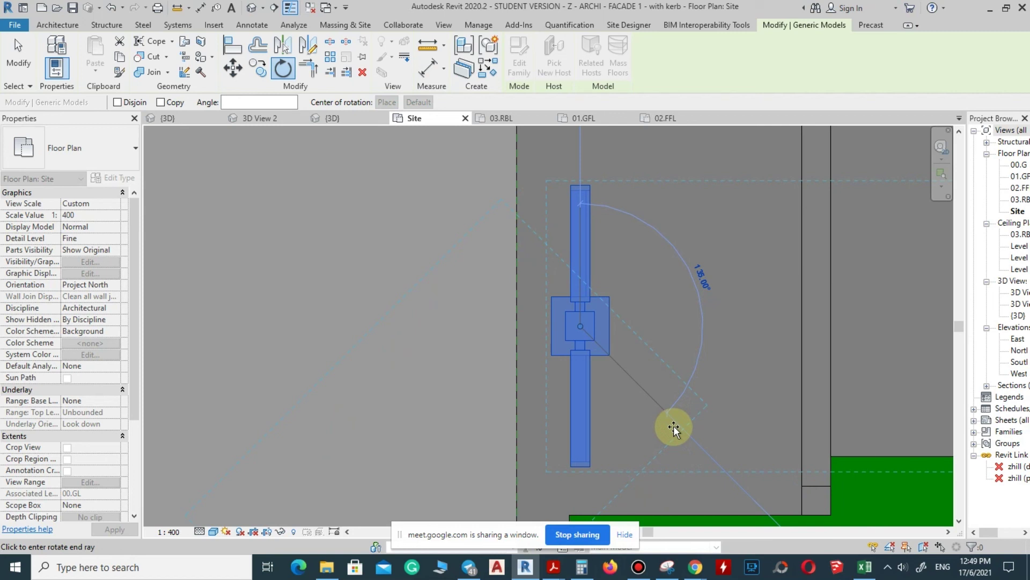
pyautogui.click(582, 490)
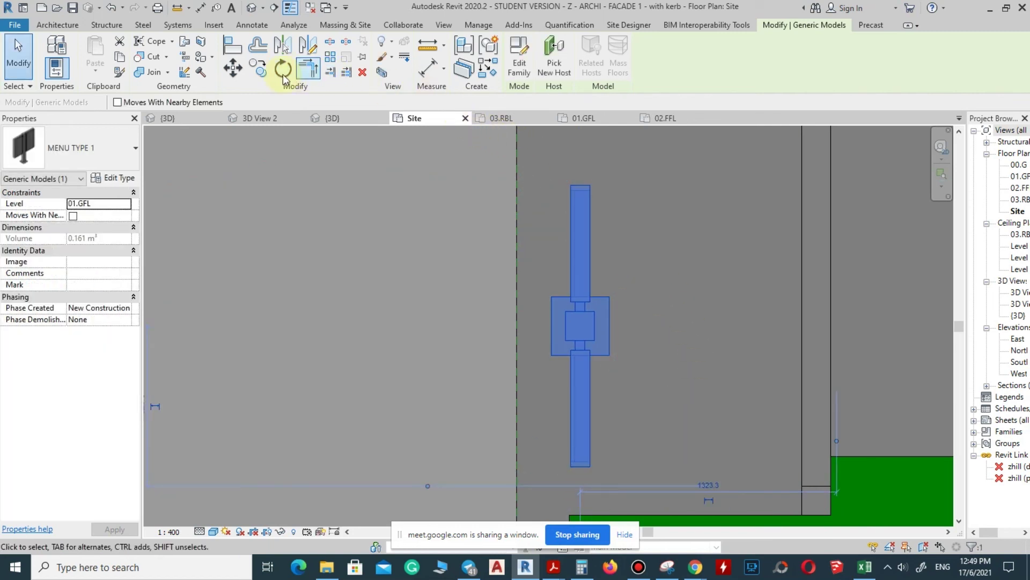
# - Rotate the MENU TYPE 1 sign 30 degrees counterclockwise about its post centre, angling it to the lane
pyautogui.click(283, 76)
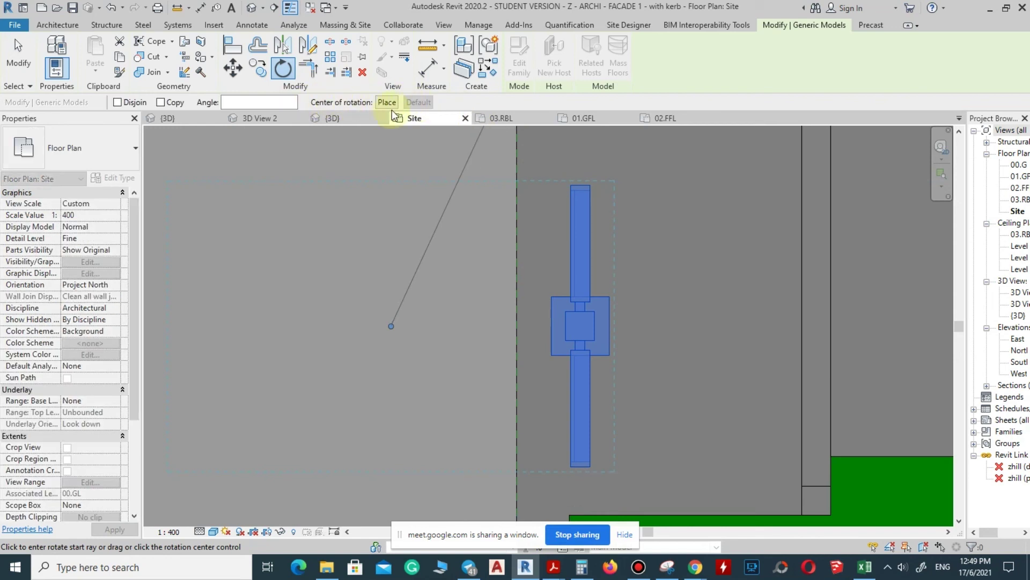
pyautogui.click(388, 103)
pyautogui.click(578, 323)
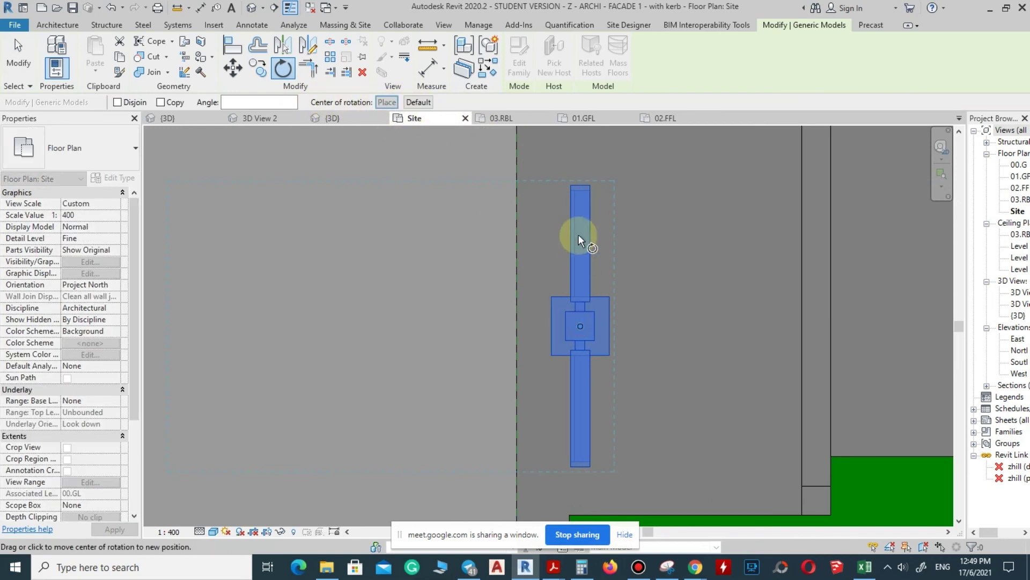
pyautogui.click(588, 142)
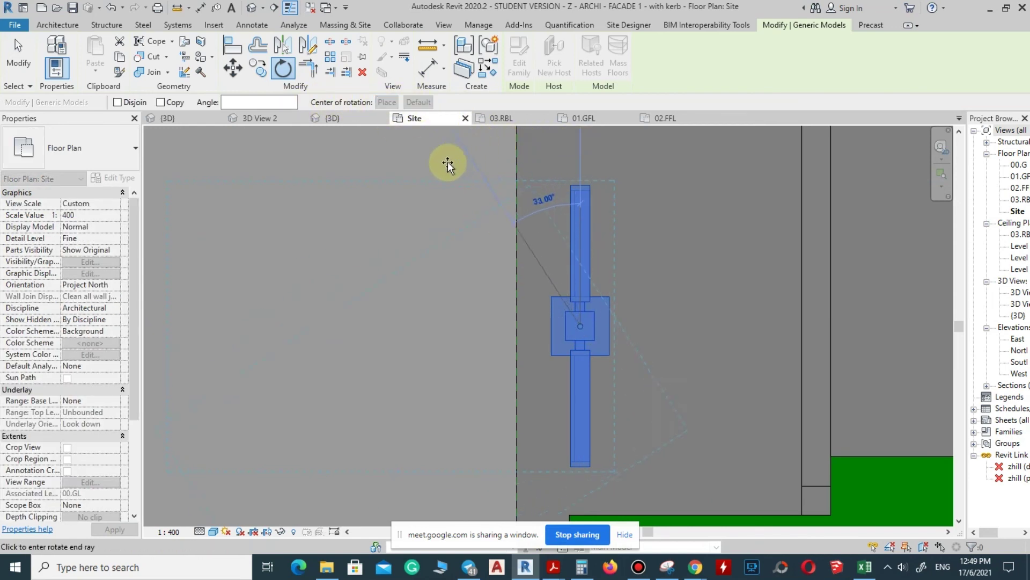
pyautogui.write('30')
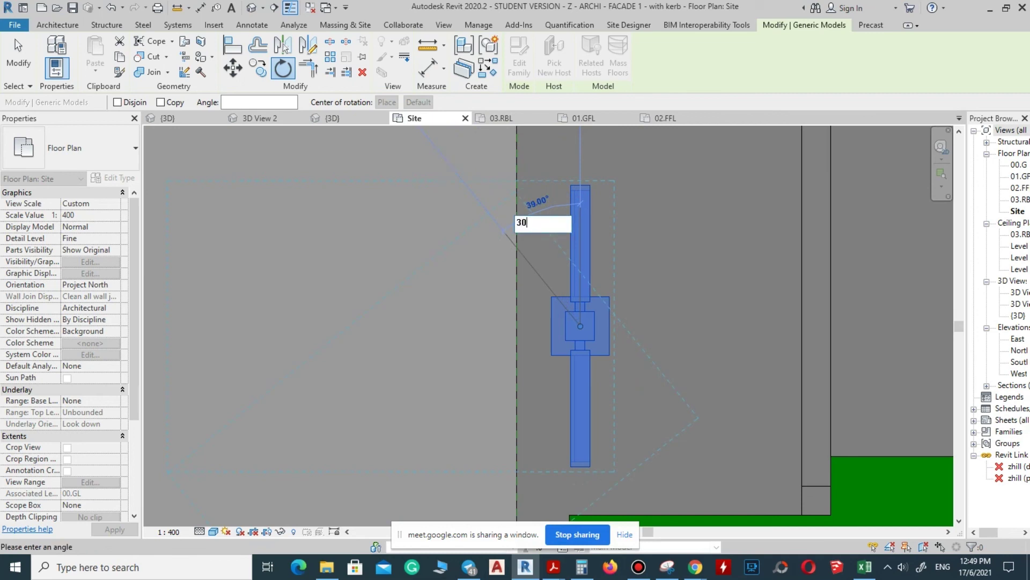
pyautogui.press('Return')
pyautogui.scroll(-5, 666, 256)
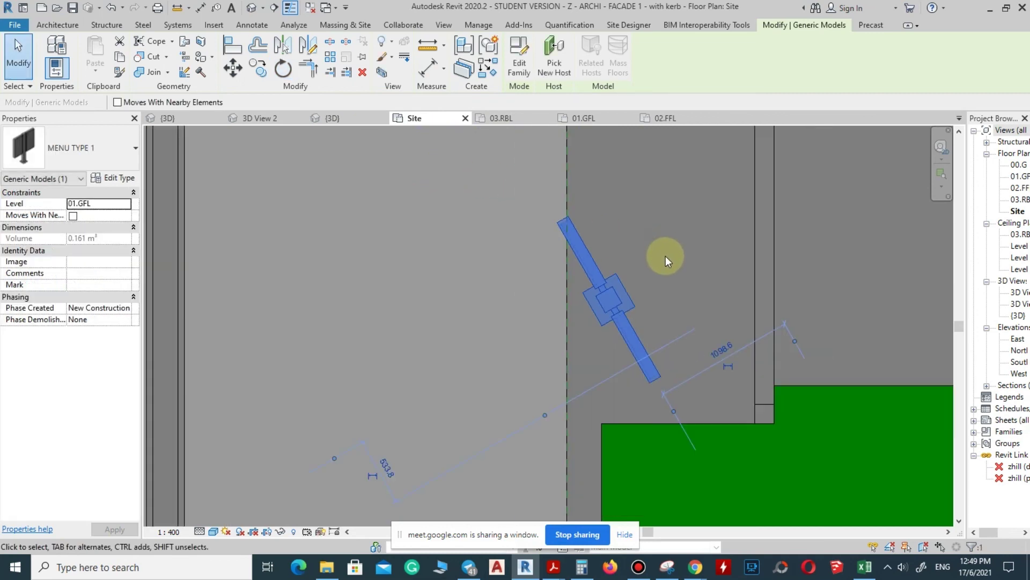
pyautogui.click(458, 209)
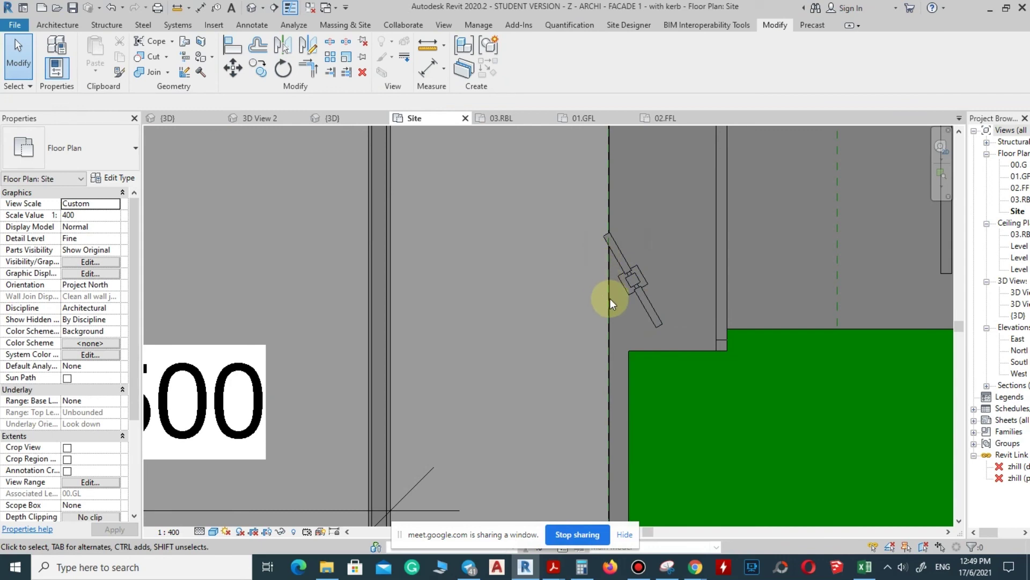
# - Copy the angled menu sign 2500 mm straight up the plan along the lane, with multiple copying enabled
pyautogui.scroll(-5, 612, 294)
pyautogui.scroll(5, 624, 286)
pyautogui.click(615, 276)
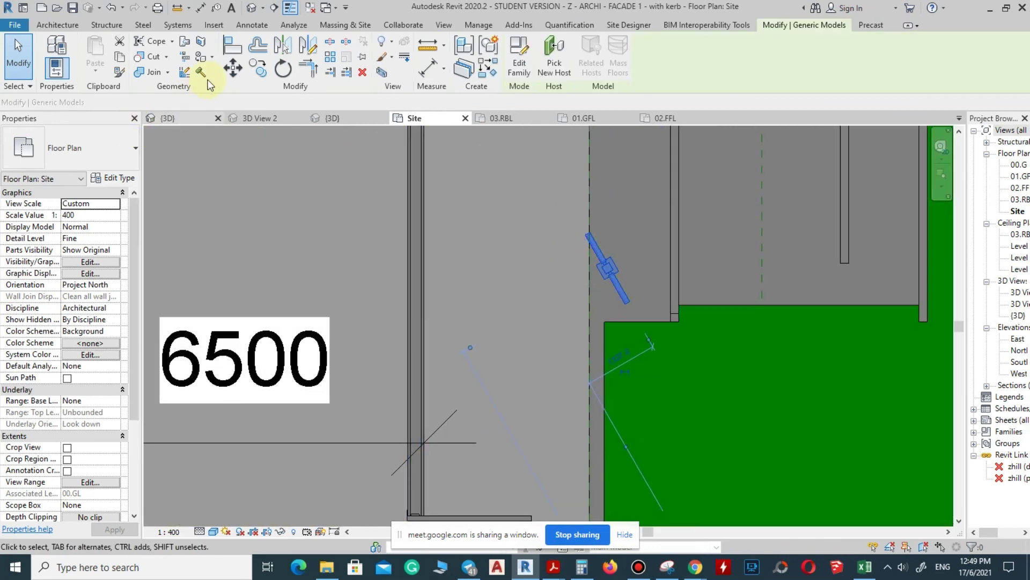
pyautogui.click(258, 68)
pyautogui.click(213, 102)
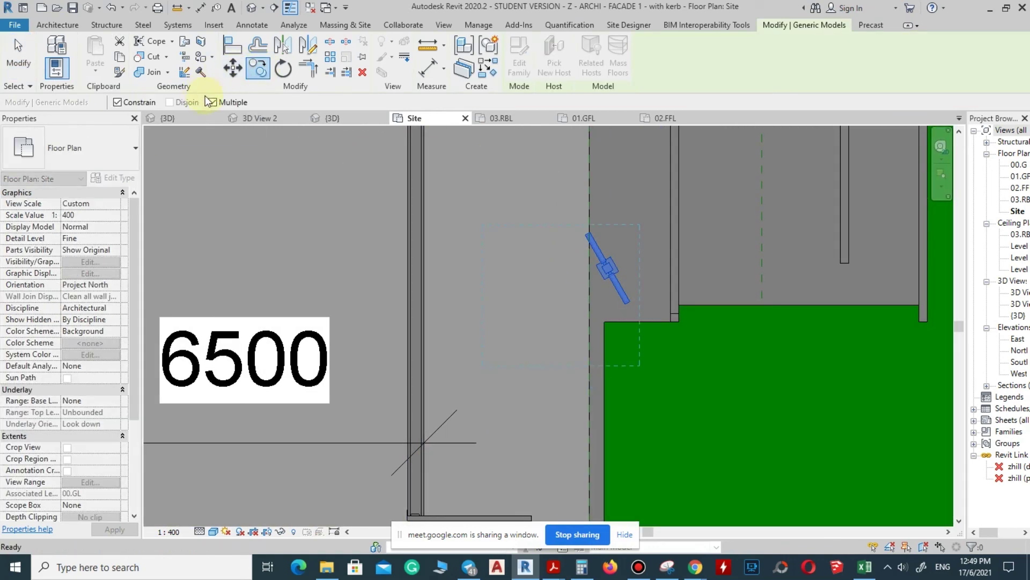
pyautogui.scroll(2, 613, 275)
pyautogui.click(606, 268)
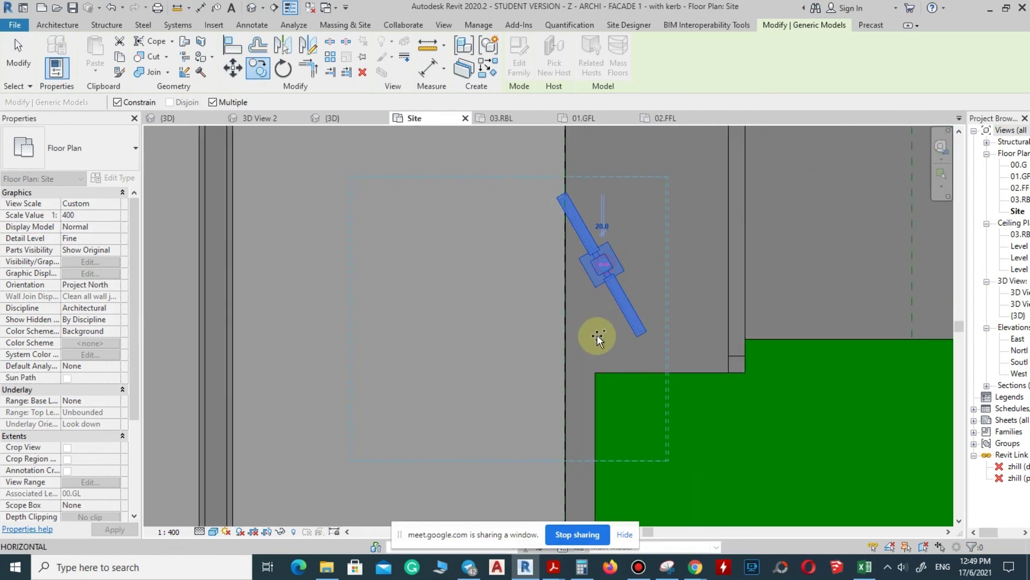
pyautogui.scroll(-2, 598, 338)
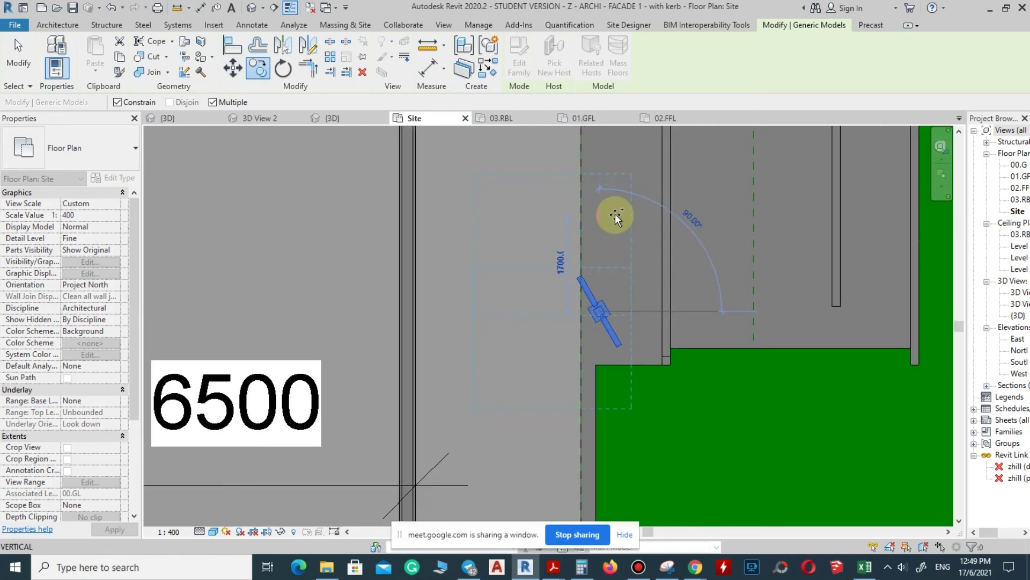
pyautogui.write('2500')
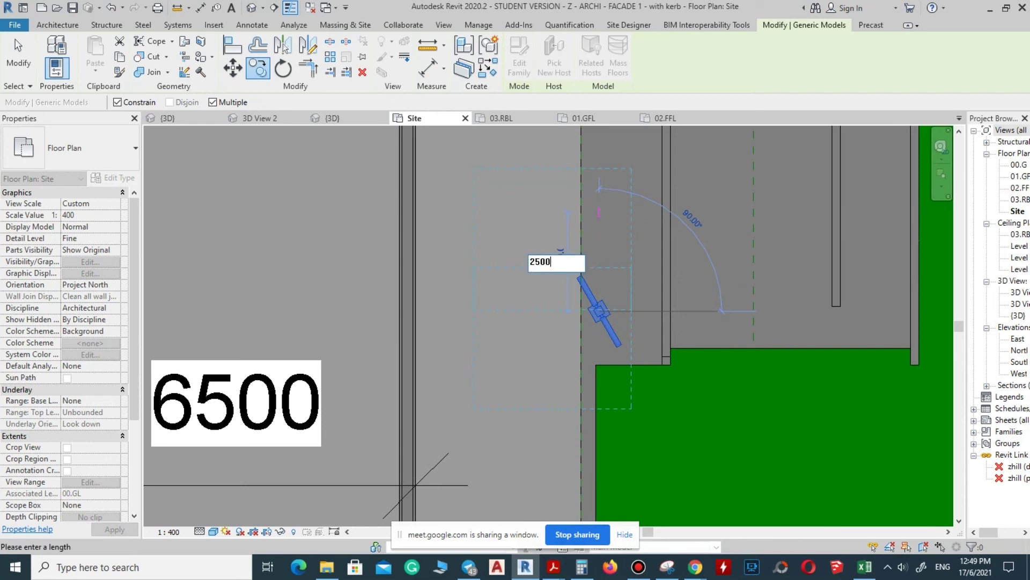
pyautogui.press('Return')
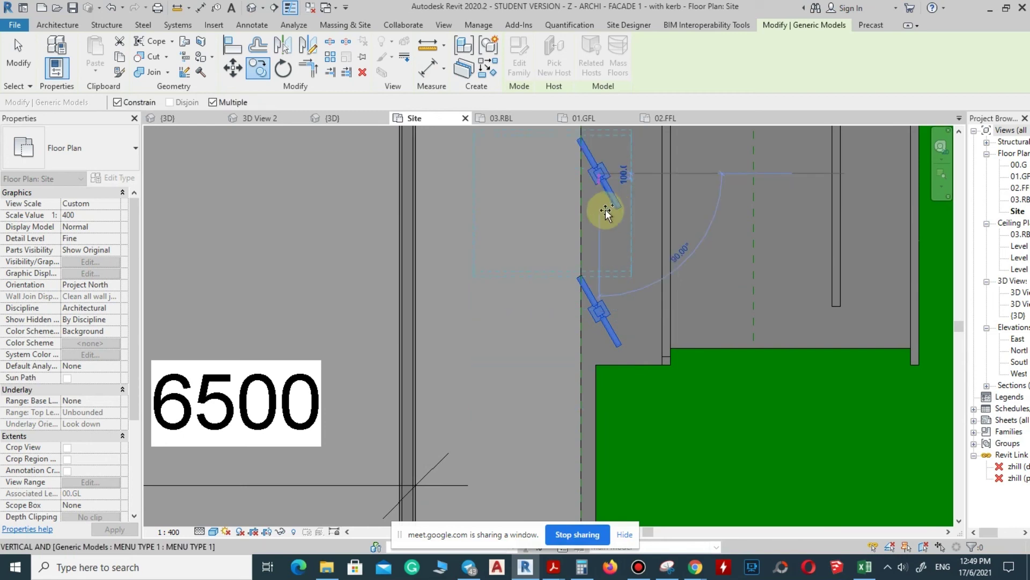
# - Add a third menu sign 2500 mm beyond the second in the same direction and end the copying
pyautogui.scroll(-2, 630, 290)
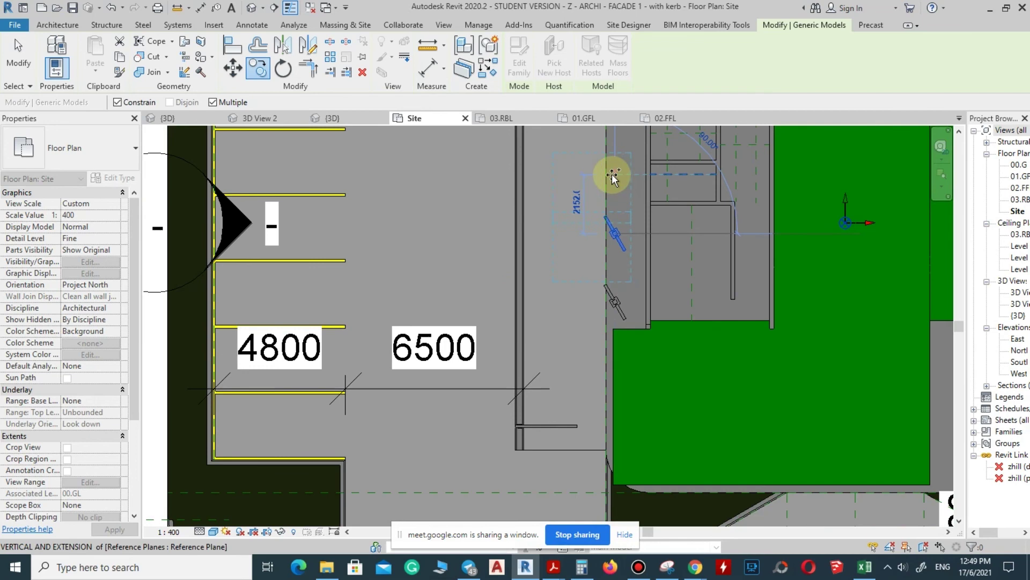
pyautogui.write('2500')
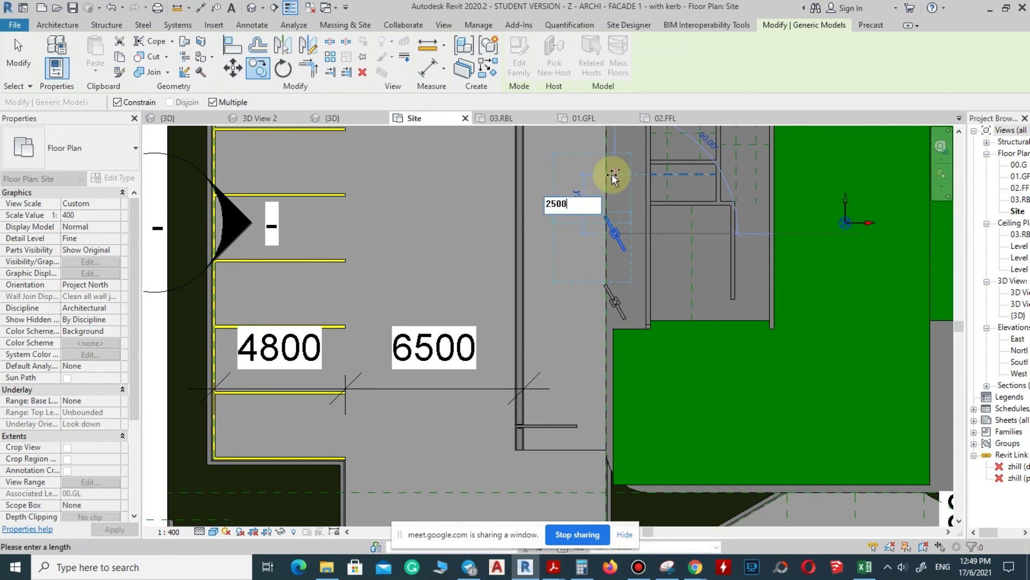
pyautogui.press('Return')
pyautogui.scroll(-2, 609, 257)
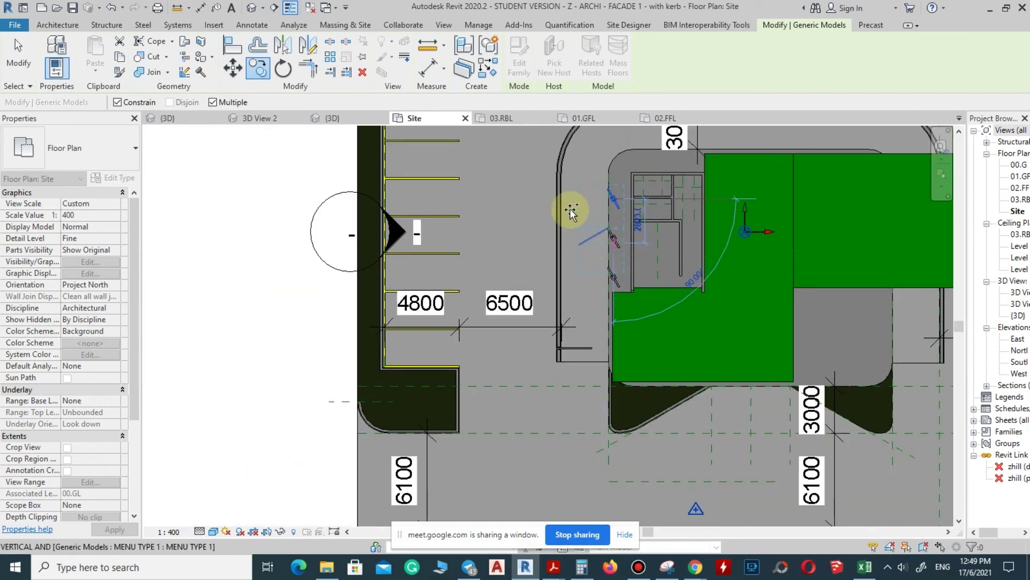
pyautogui.press('Escape')
# - Inspect the row of three menu signs beside the drive-through lane in the project's 3D view
pyautogui.click(251, 8)
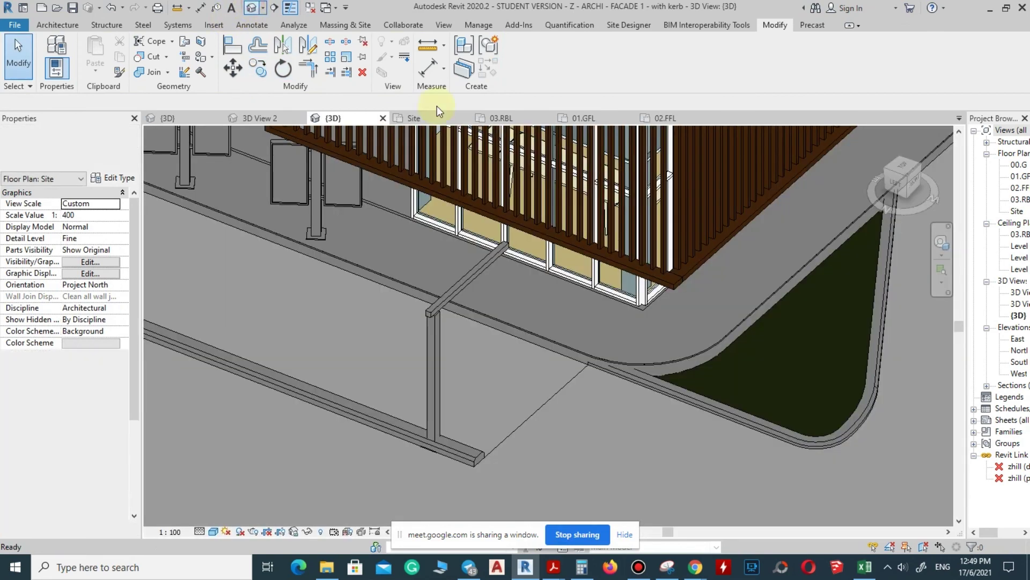
pyautogui.scroll(-2, 431, 273)
pyautogui.scroll(2, 394, 238)
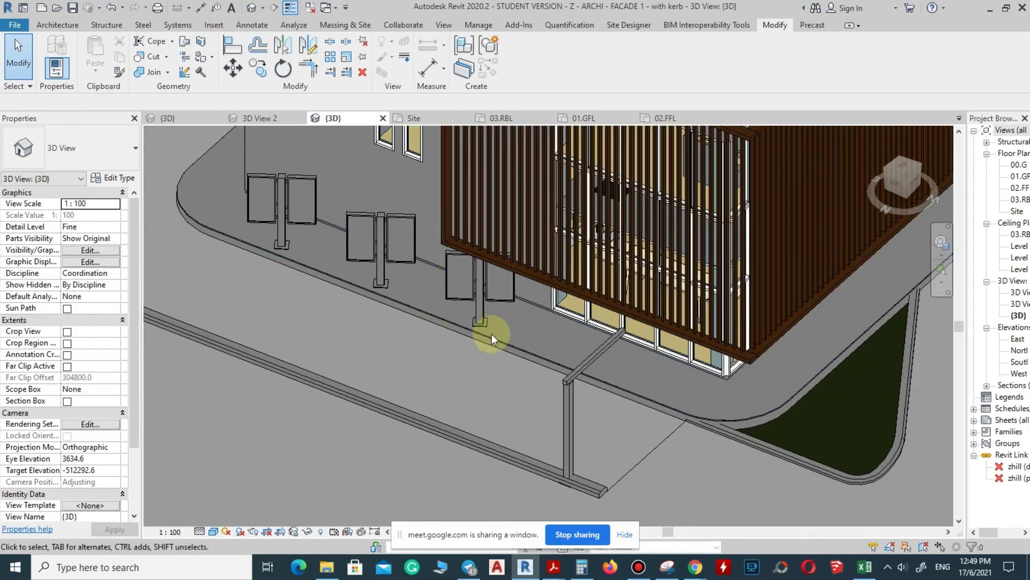
pyautogui.scroll(-4, 456, 349)
pyautogui.scroll(3, 457, 352)
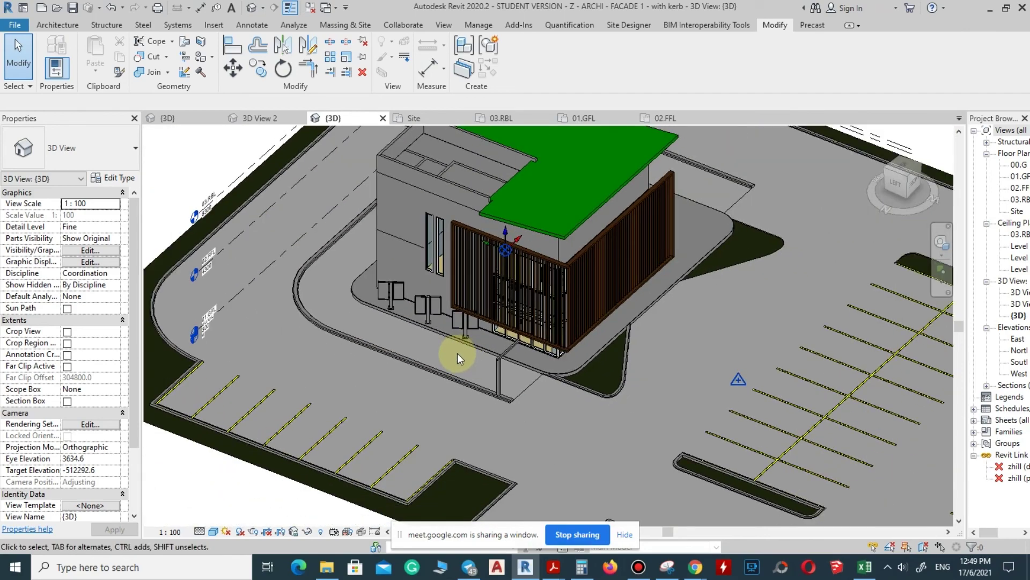